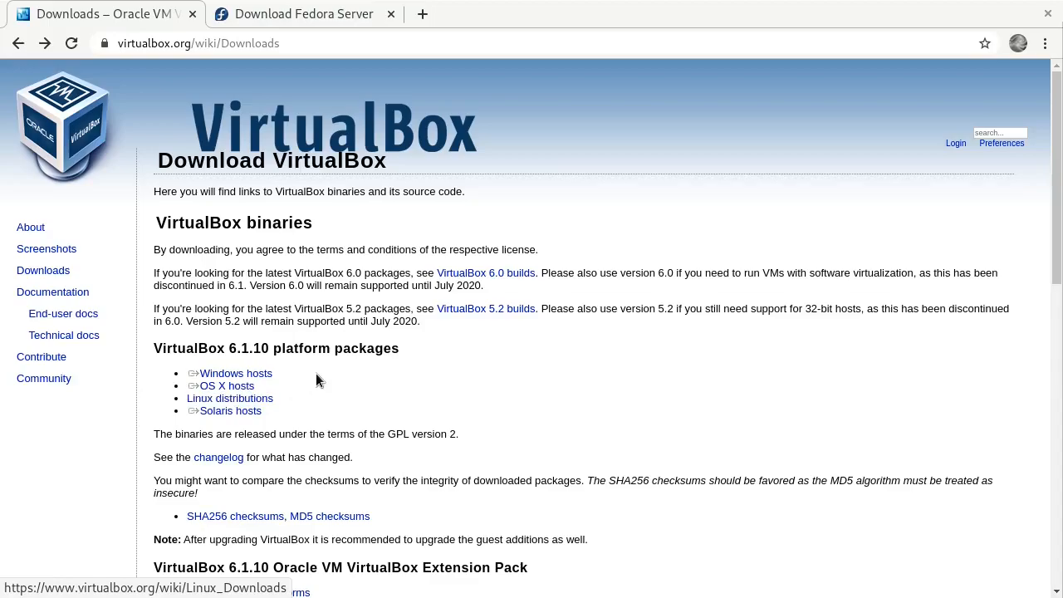
- Open the VirtualBox 6.1.10 Linux hosts download page, then go to the terminal
click(222, 400)
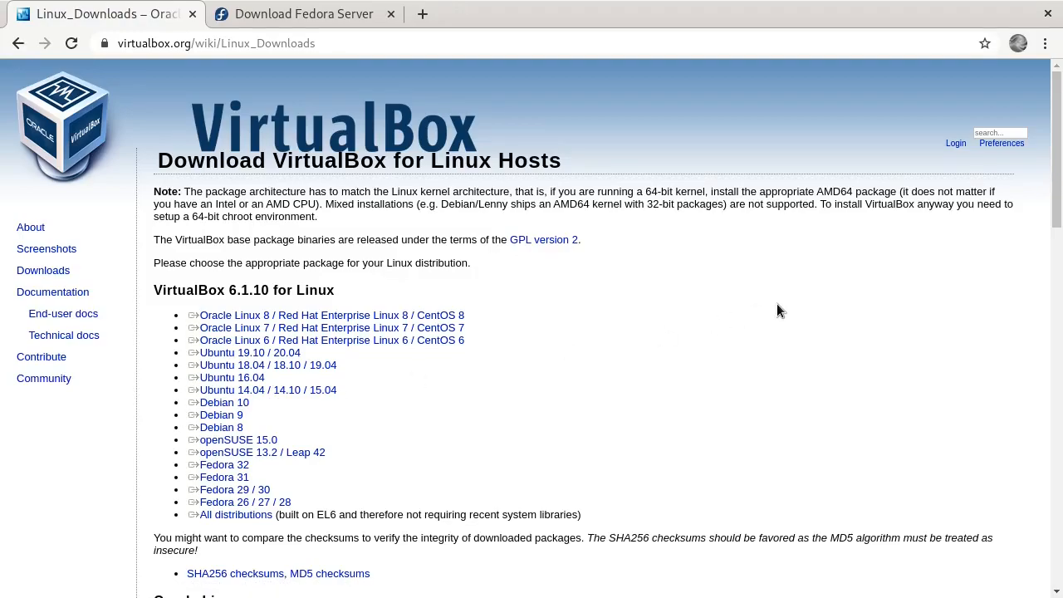
key(alt+Tab)
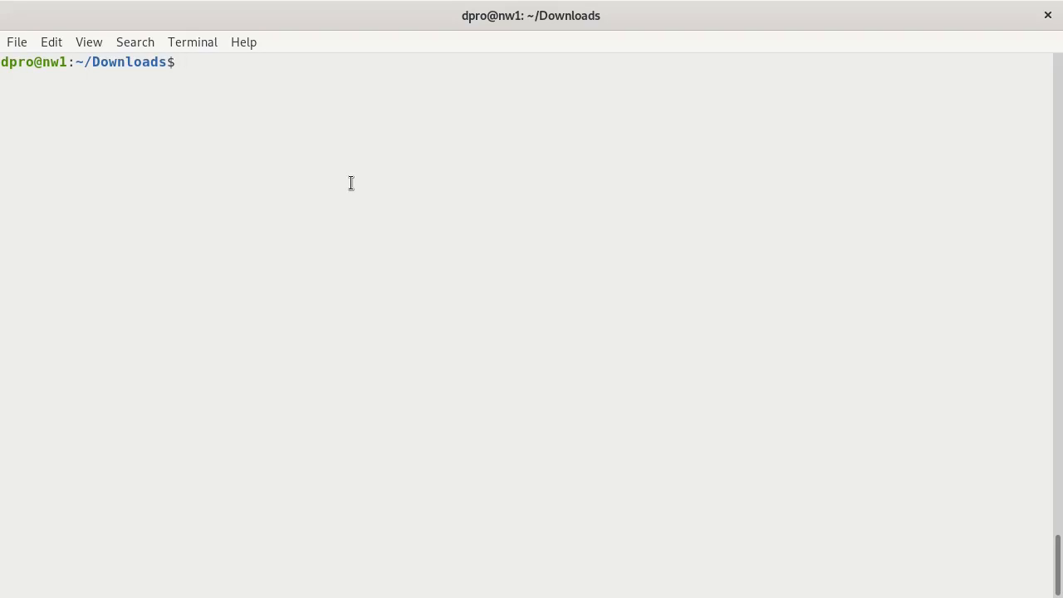
- List the ~/Downloads folder to find the downloaded VirtualBox package
text(ls)
key(Return)
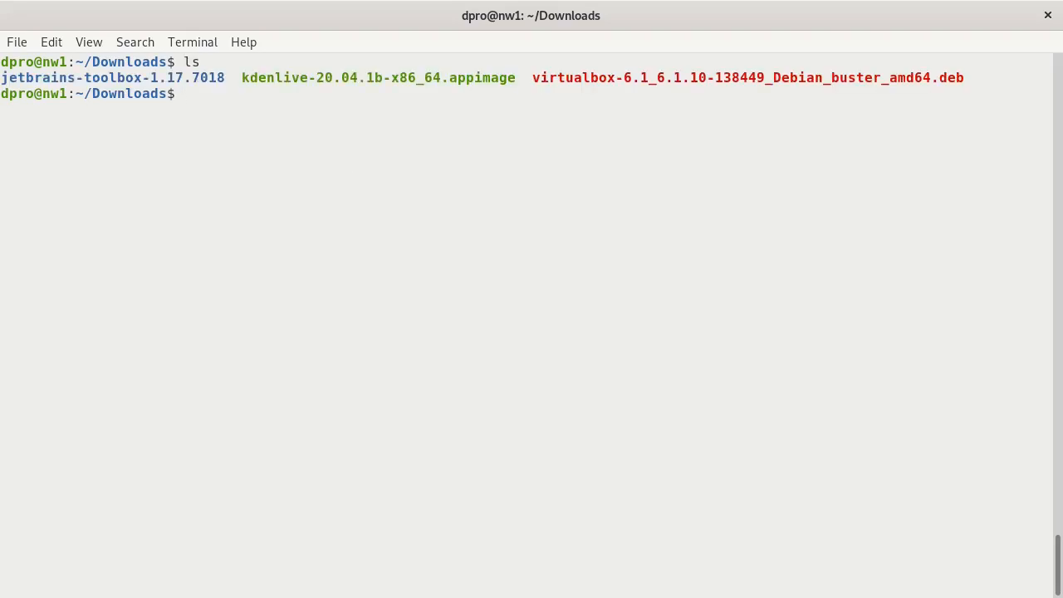
double_click(733, 80)
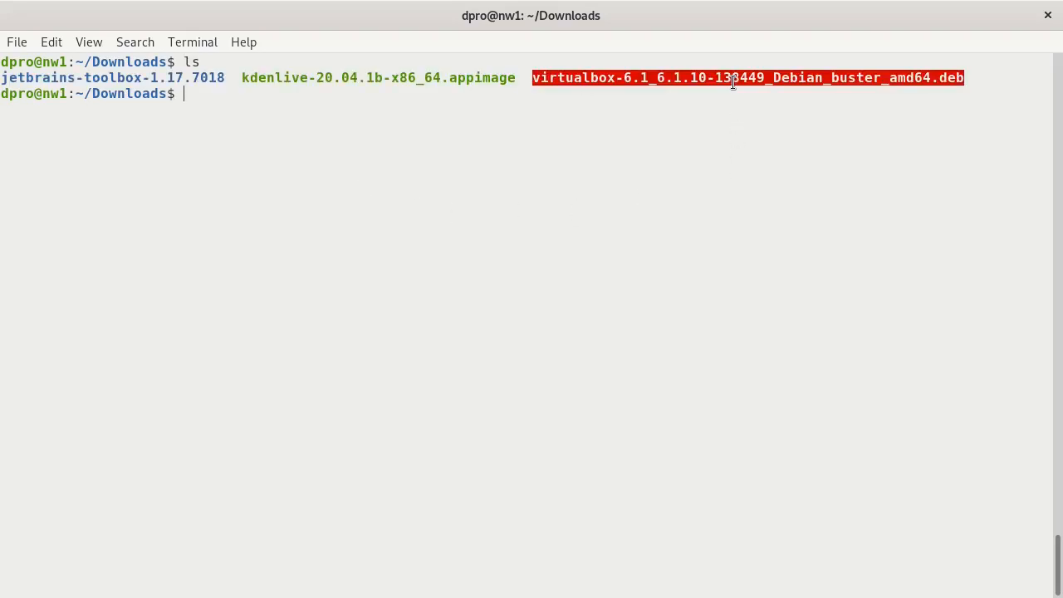
click(252, 94)
- Draft an apt install of the VirtualBox package, discard it, and launch virtualbox instead
text(apt intsall)
key(BackSpace)
key(BackSpace)
key(BackSpace)
key(BackSpace)
key(BackSpace)
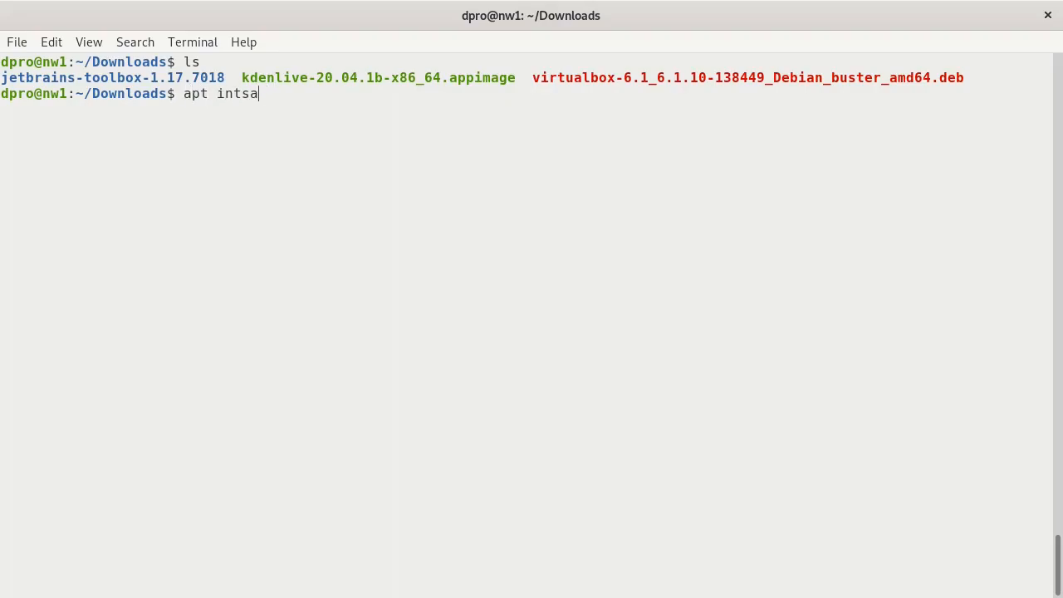
text(stall ./v)
key(Tab)
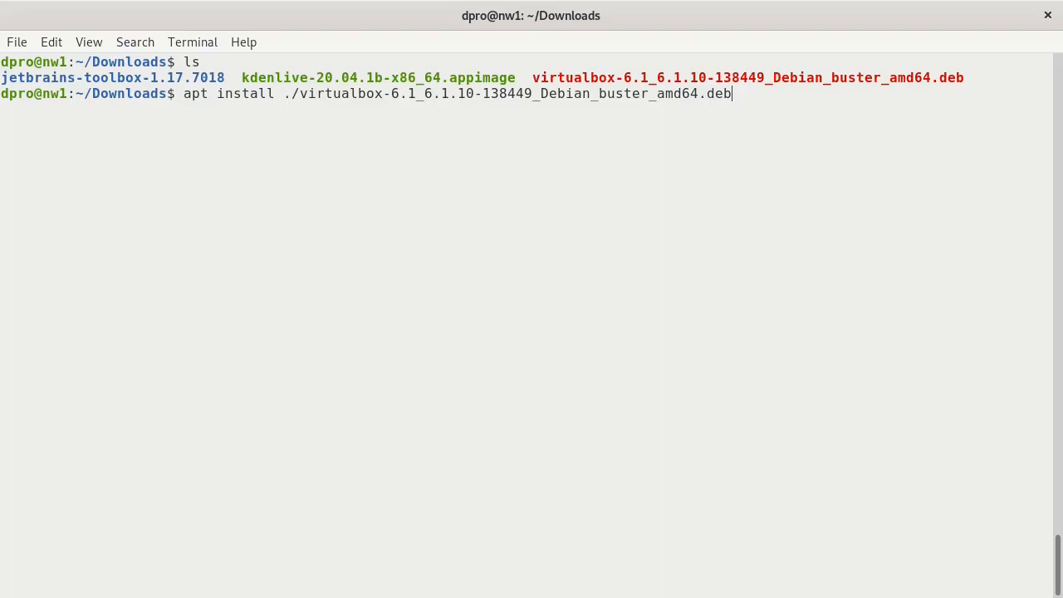
key(ctrl+u)
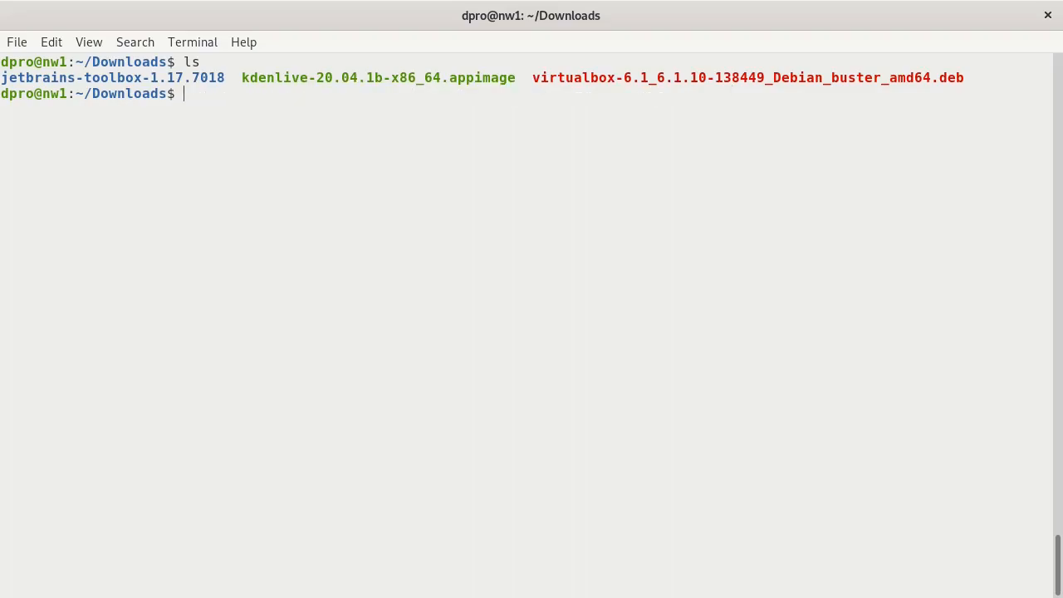
text(virtualbox)
key(Return)
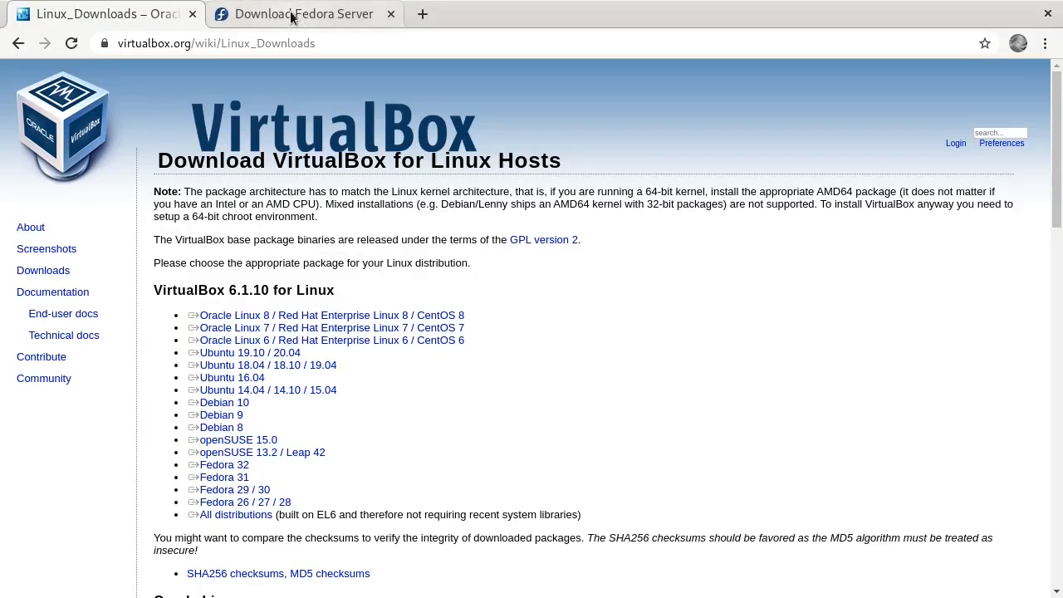
- Download the Fedora 32 Server x86_64 Standard ISO from the Fedora Server page
click(297, 17)
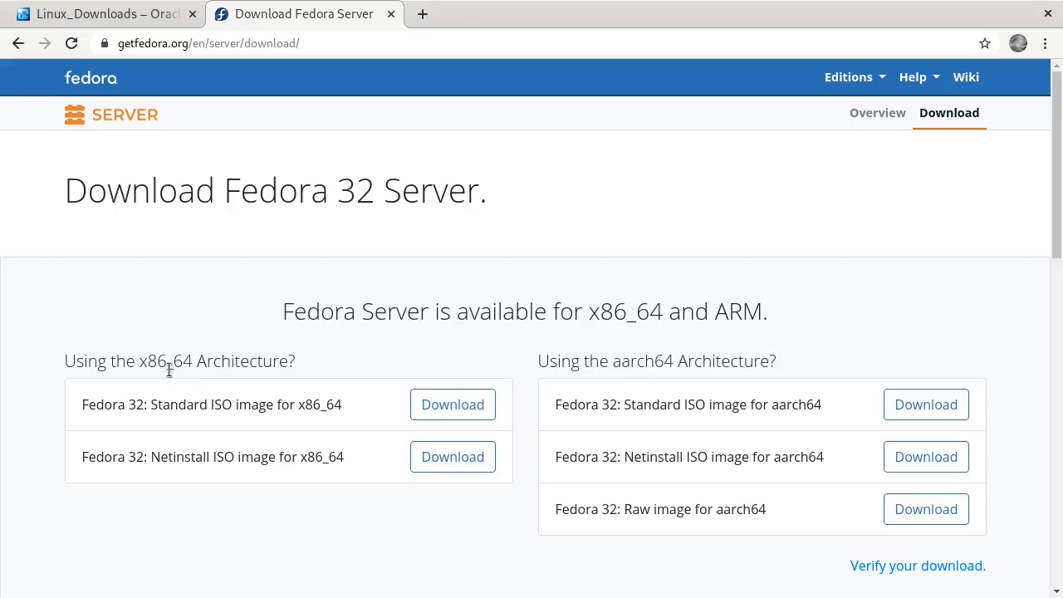
click(439, 401)
key(alt+Tab)
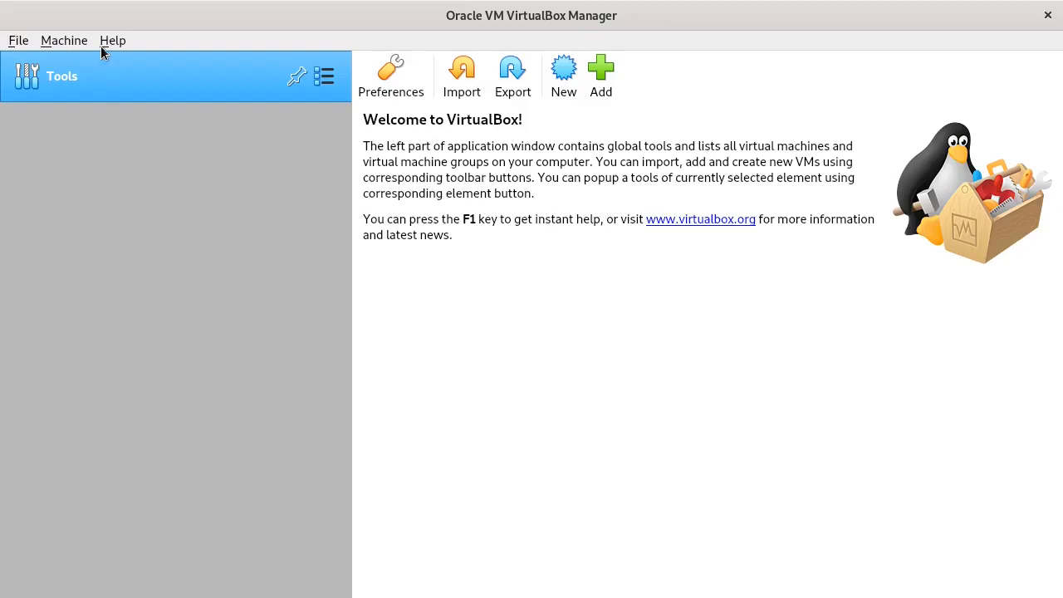
- Start a new Linux Fedora (64-bit) VM named fed-ipa and choose Other... for its machine folder
click(54, 42)
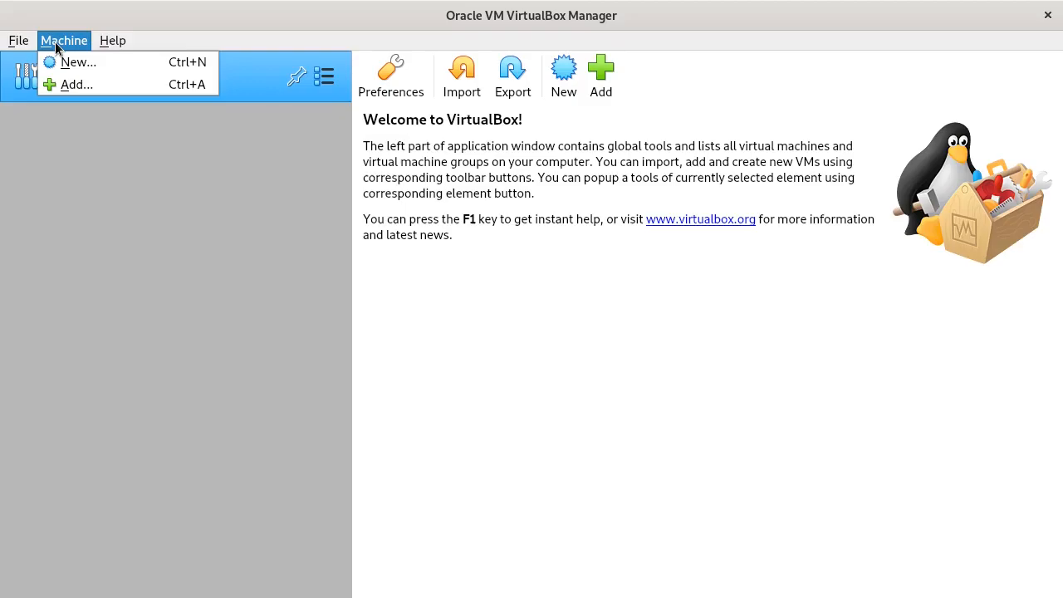
click(80, 66)
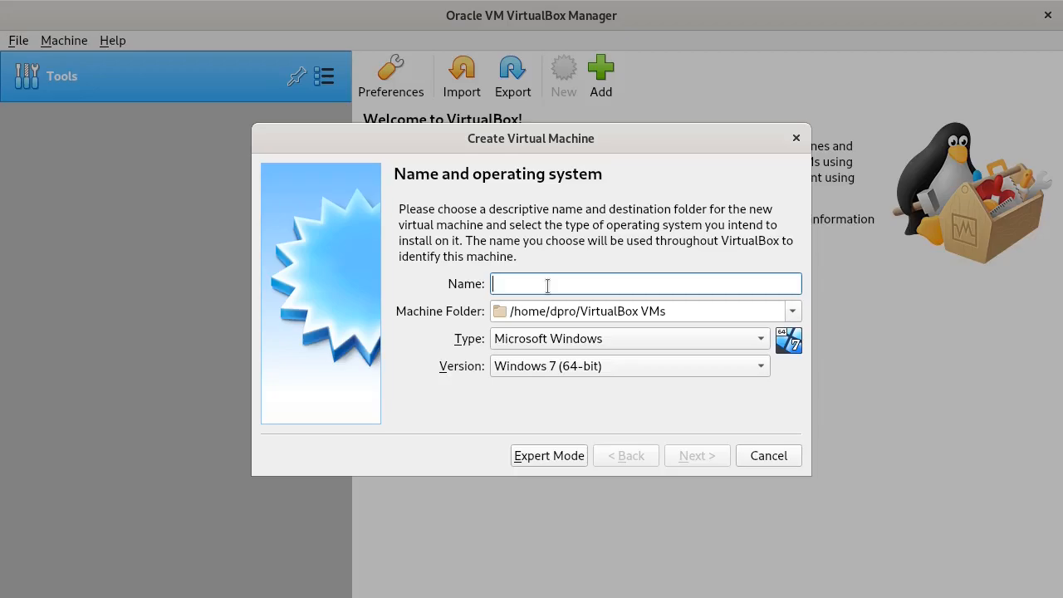
text(fed-ipa)
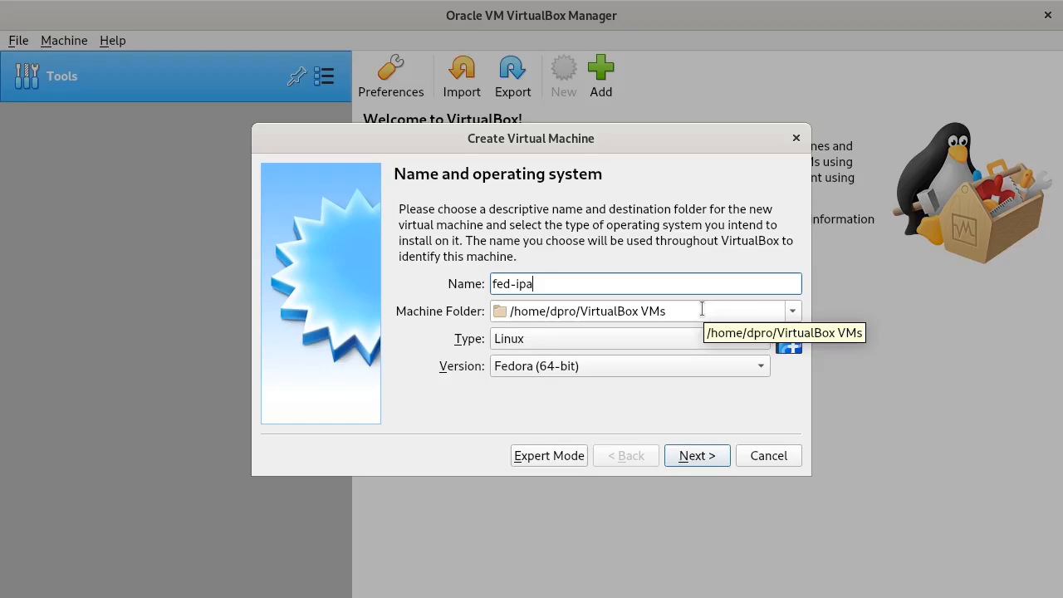
click(796, 313)
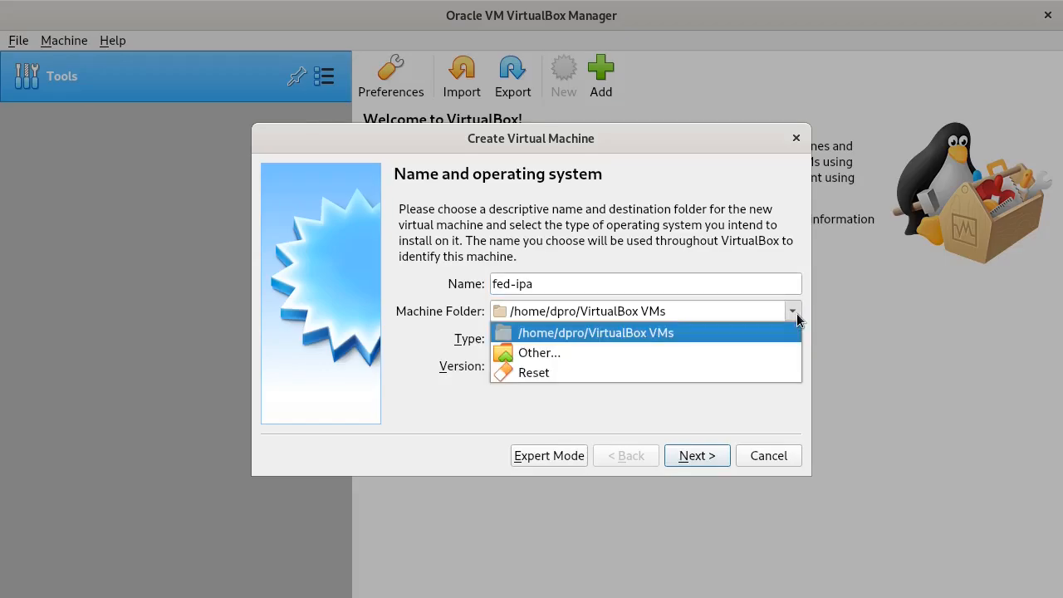
click(610, 355)
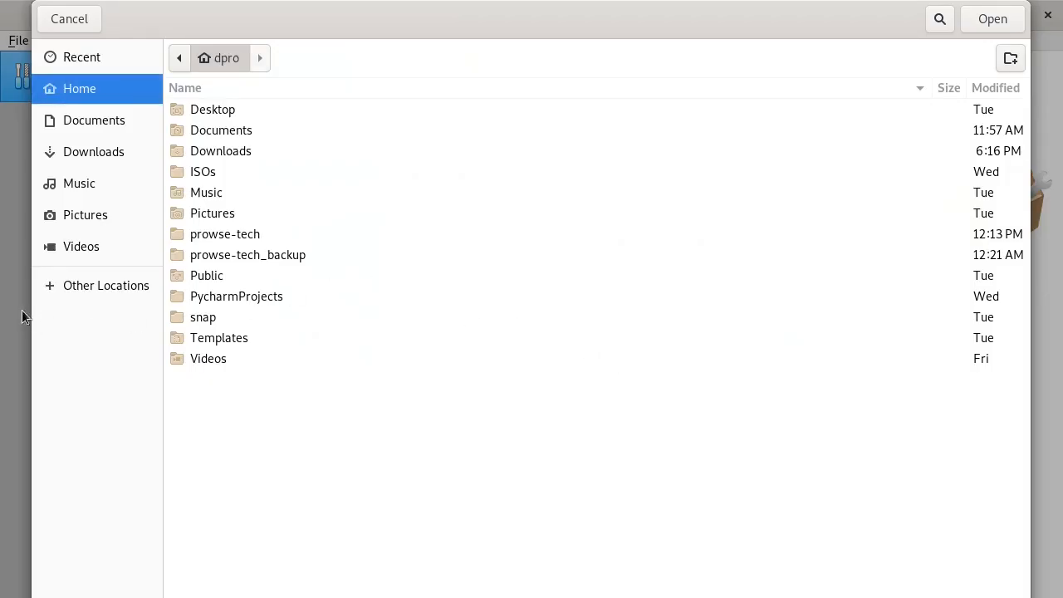
- Create a 'virtualbox' folder on the mounted data drive and use it as the machine folder
click(91, 287)
click(268, 134)
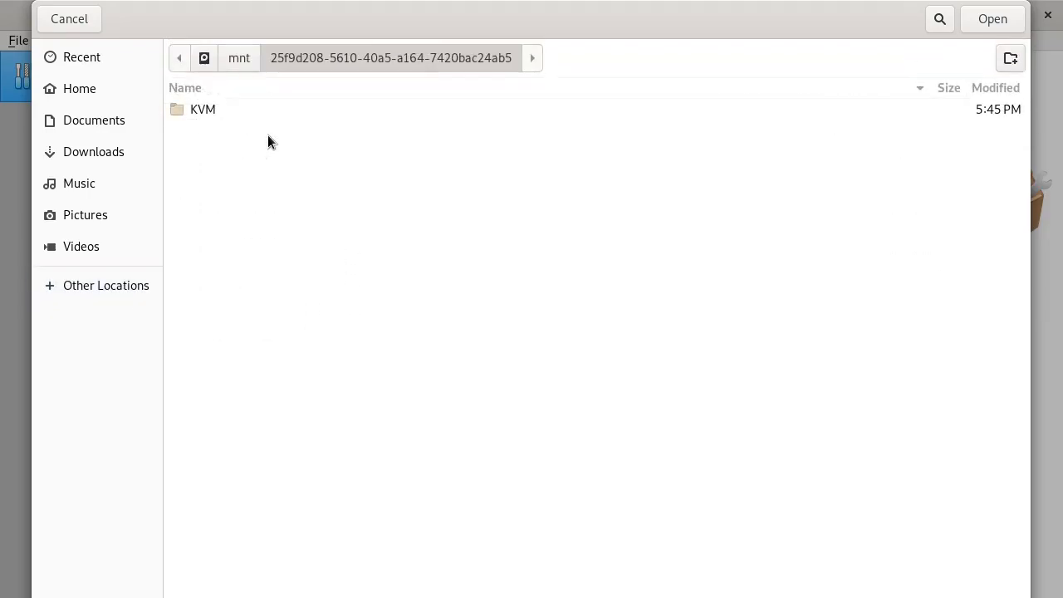
click(1010, 58)
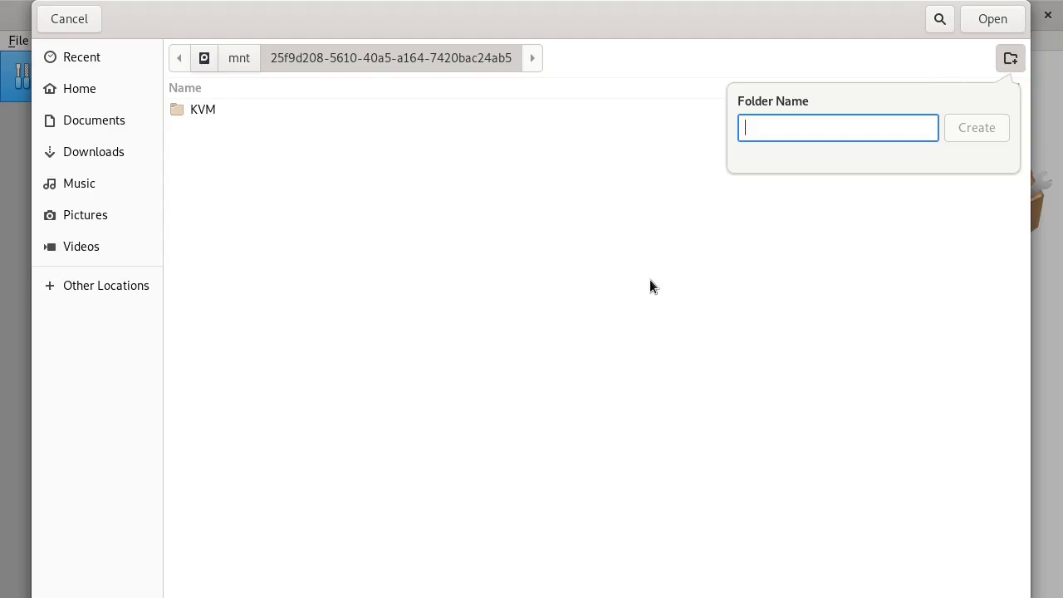
text(Vi)
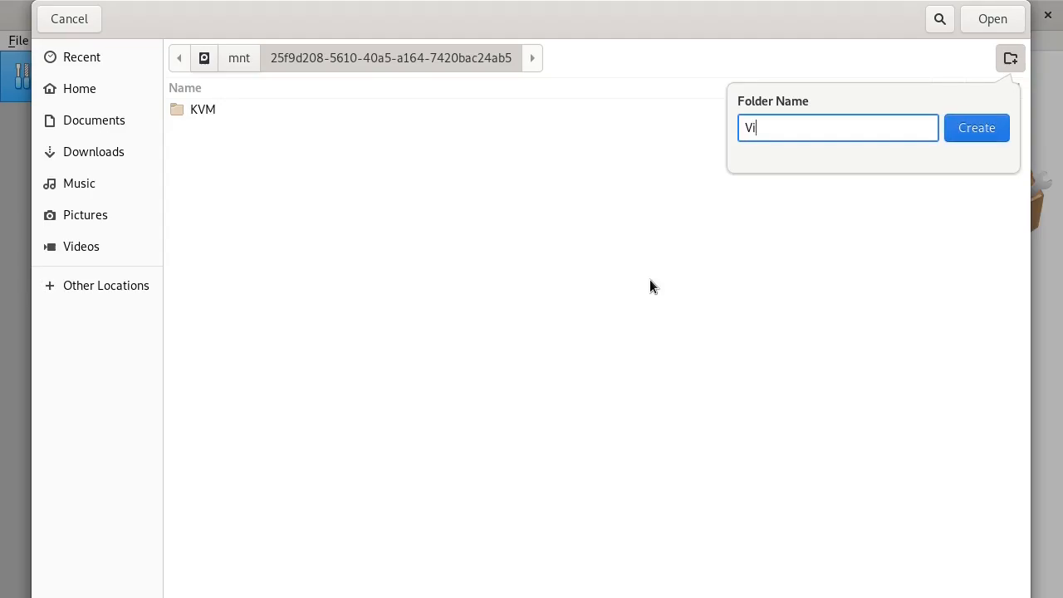
key(BackSpace)
key(BackSpace)
text(virtualbox)
key(Return)
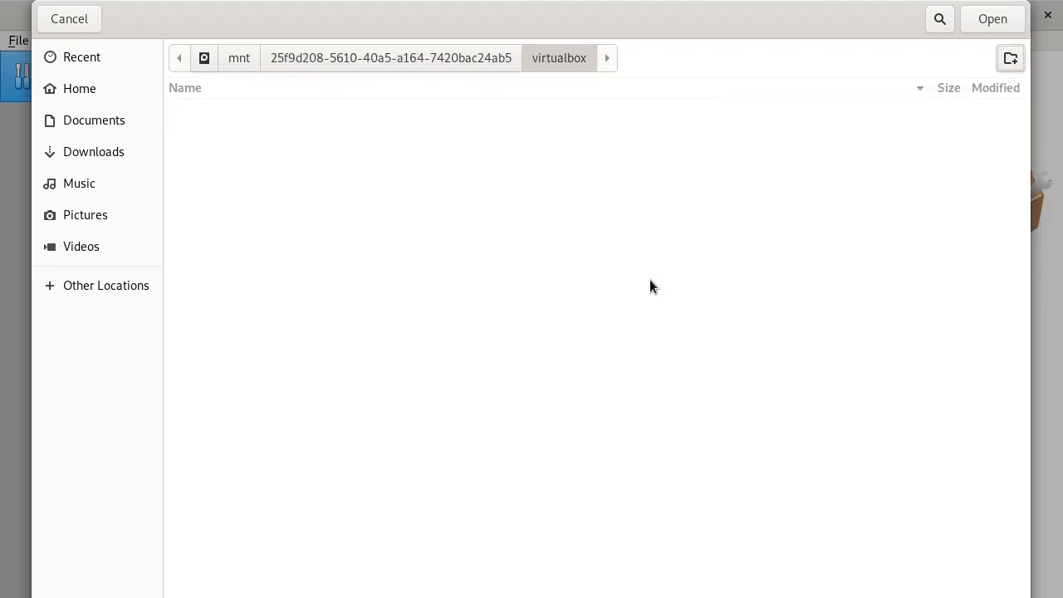
click(994, 19)
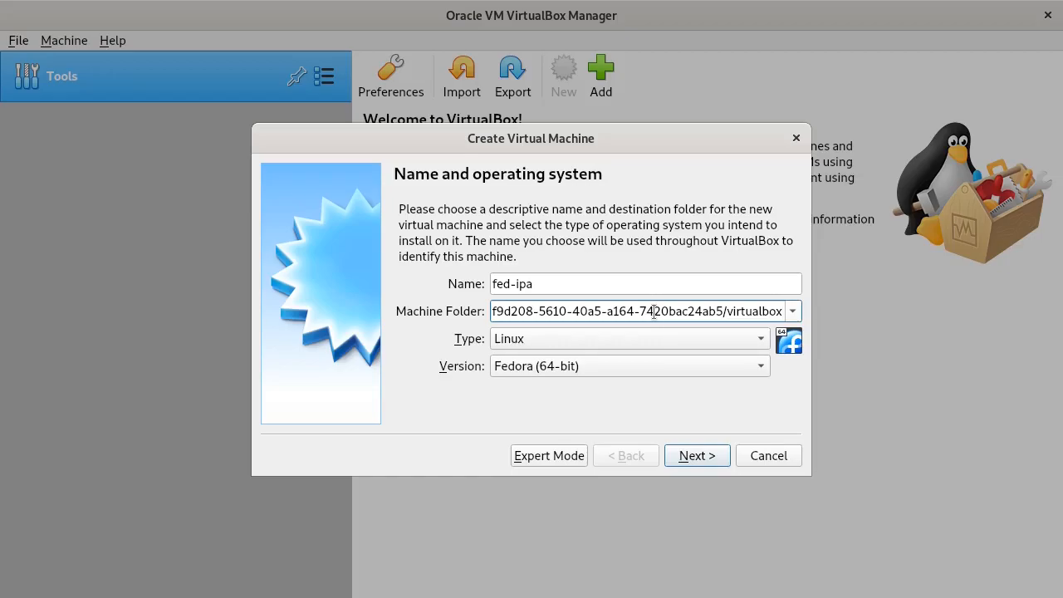
- Append /fed-ipa to the machine folder path, keep Fedora (64-bit), and continue
text(/fed-ipa)
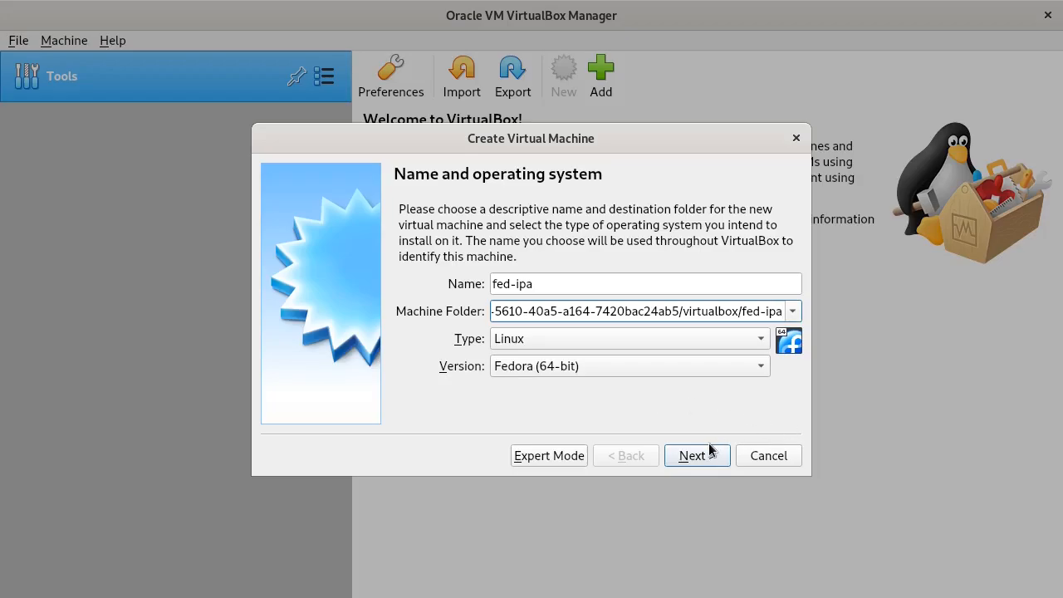
click(760, 367)
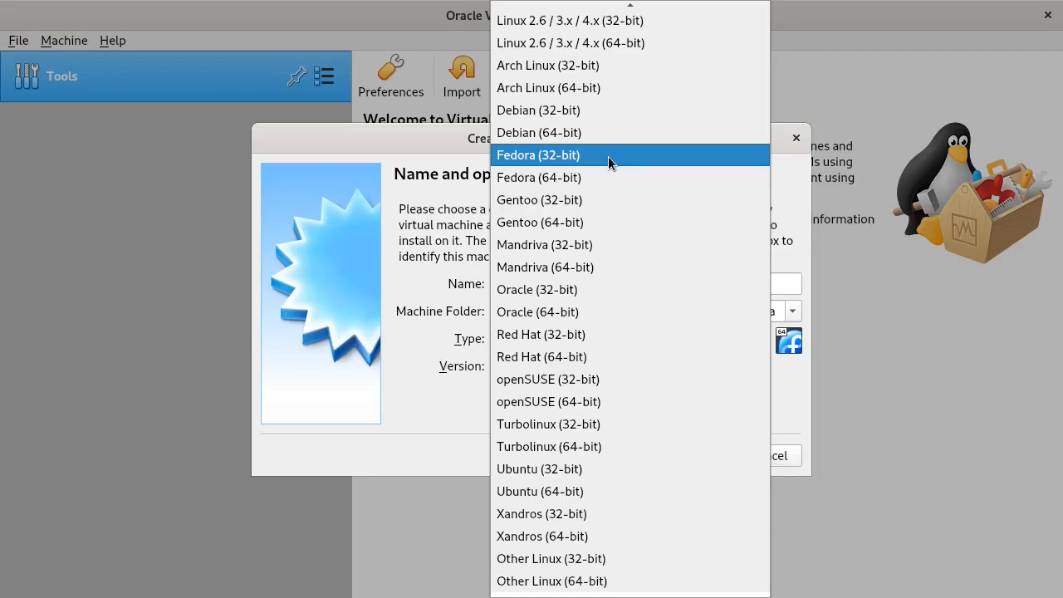
click(599, 177)
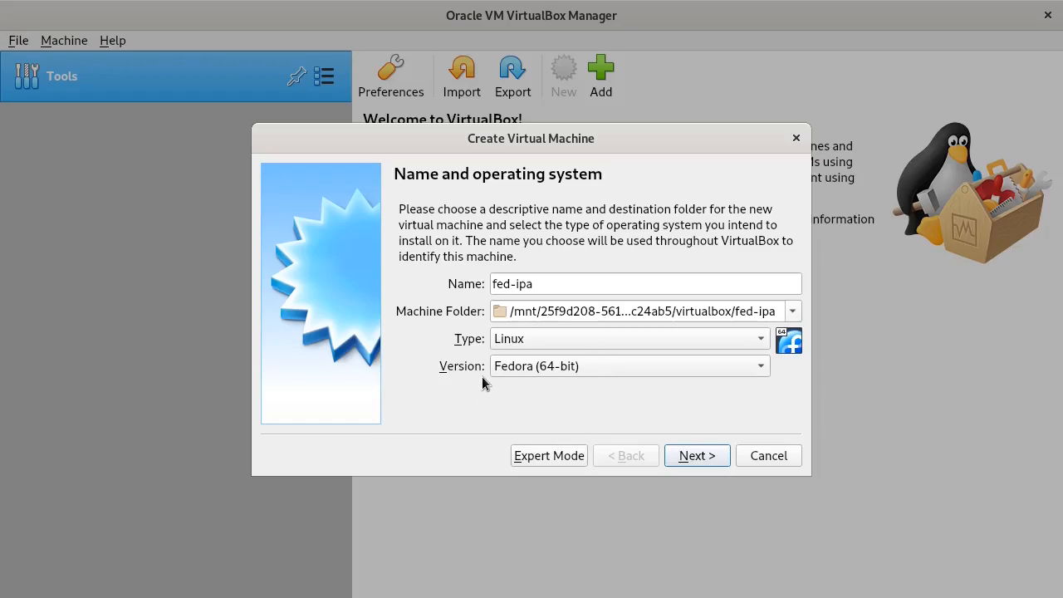
click(699, 458)
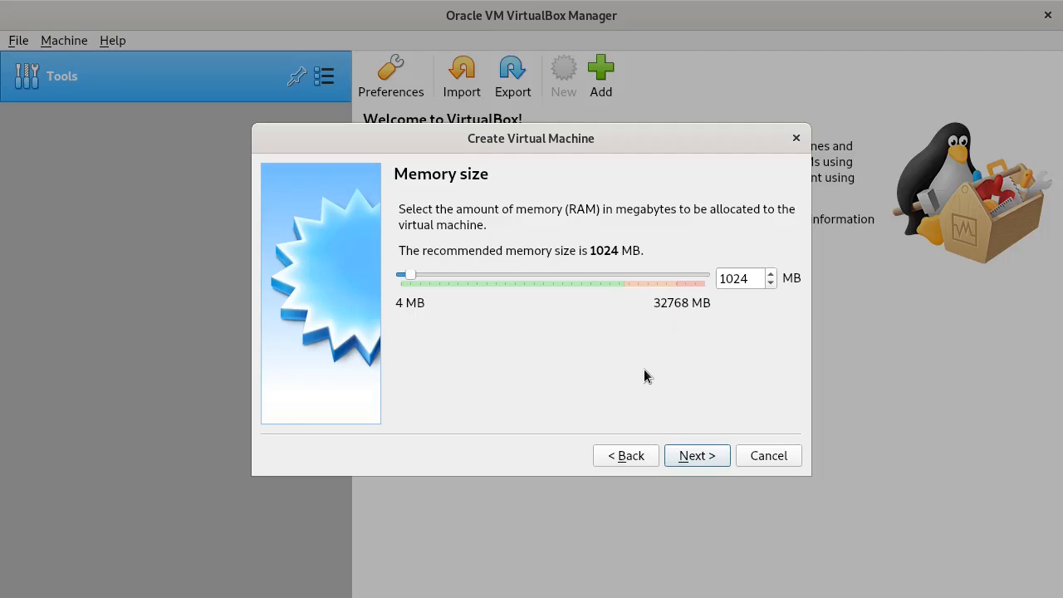
- Raise the VM memory from 1024 MB to 4096 MB and continue
click(744, 286)
key(BackSpace)
key(BackSpace)
key(BackSpace)
key(BackSpace)
text(4096)
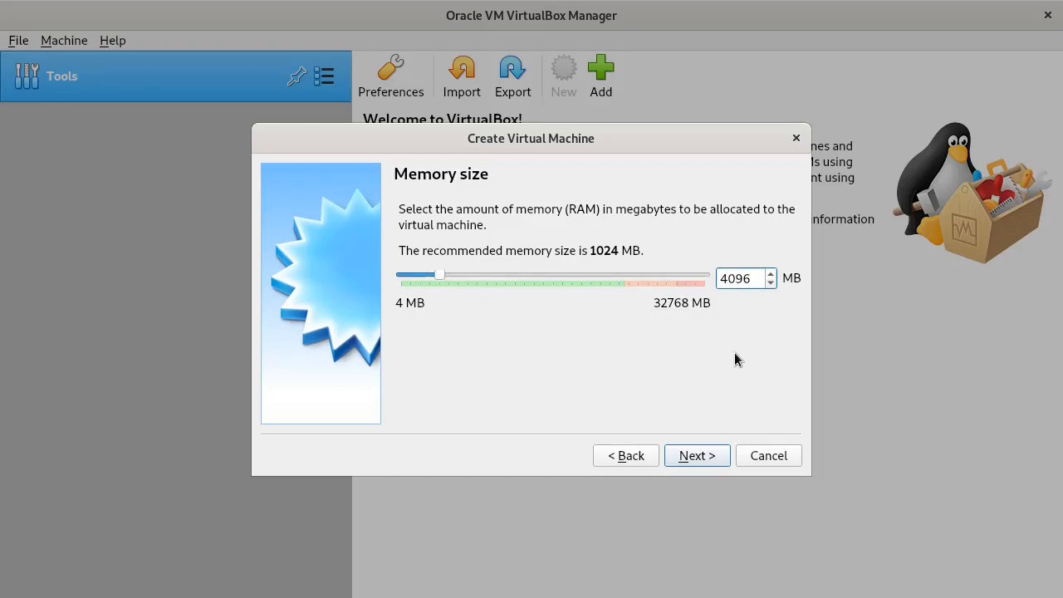
click(691, 459)
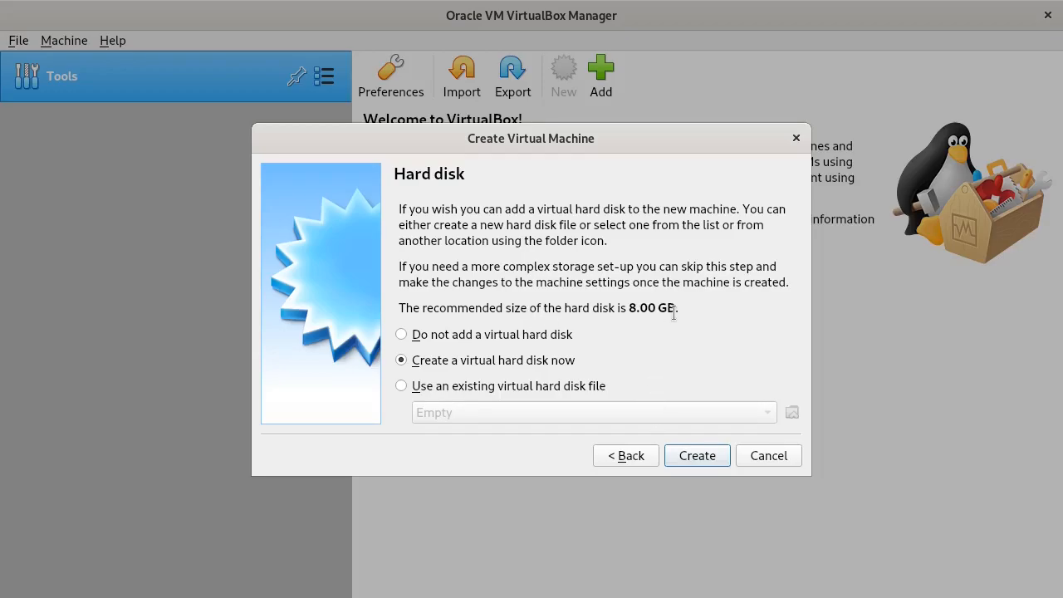
- Create a dynamically allocated 20 GB VDI hard disk for fed-ipa
click(698, 456)
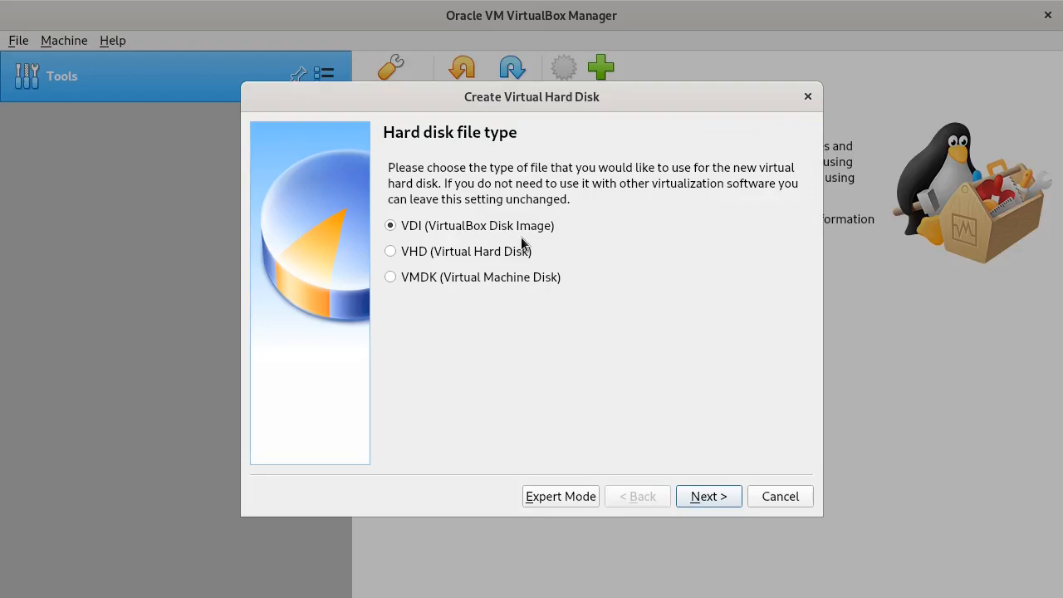
click(710, 498)
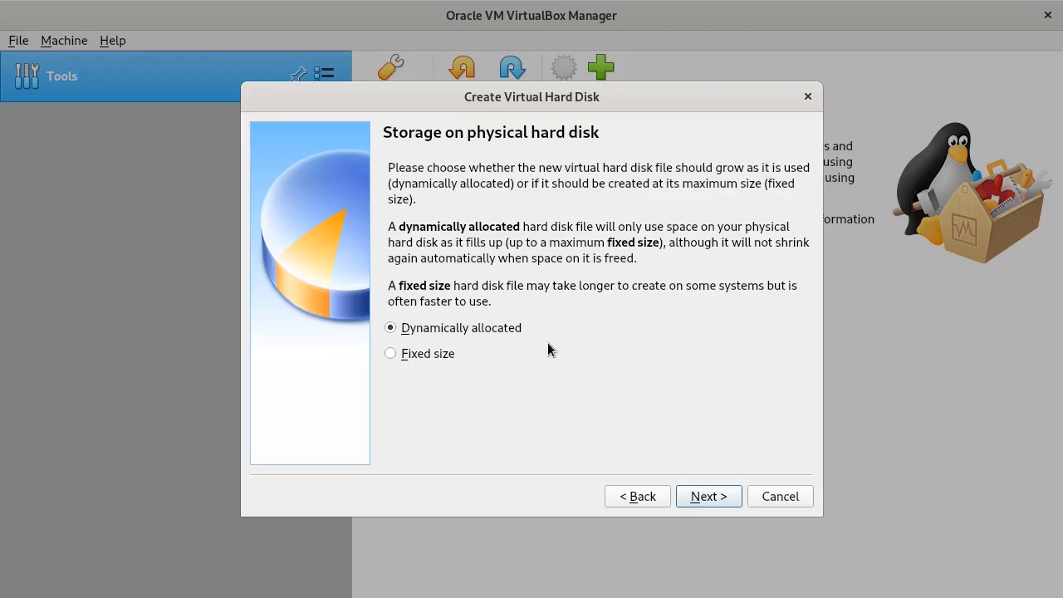
click(708, 496)
click(761, 297)
key(Delete)
text(20.00 GB)
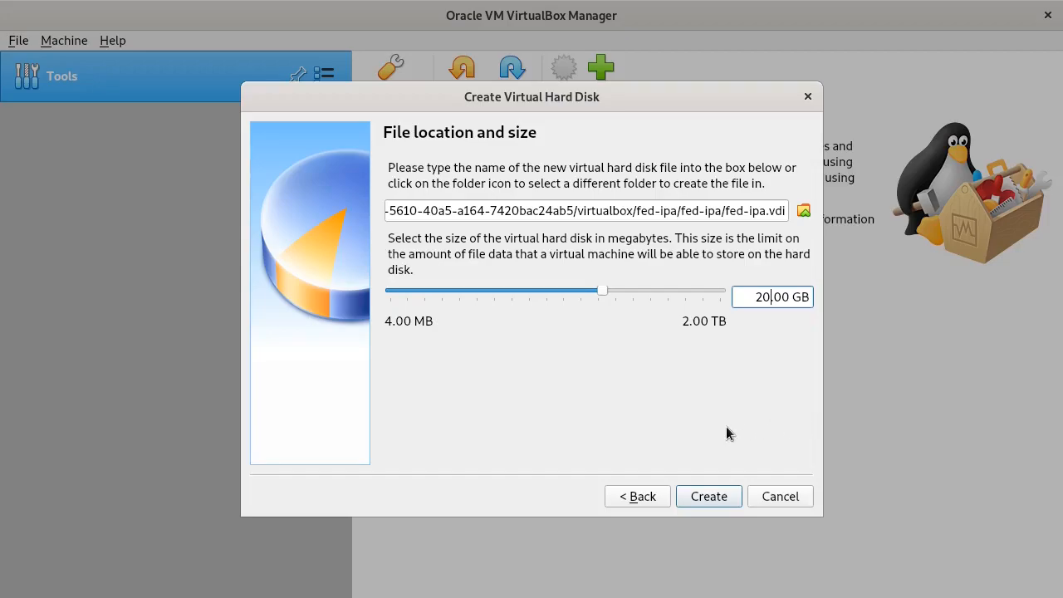
click(707, 497)
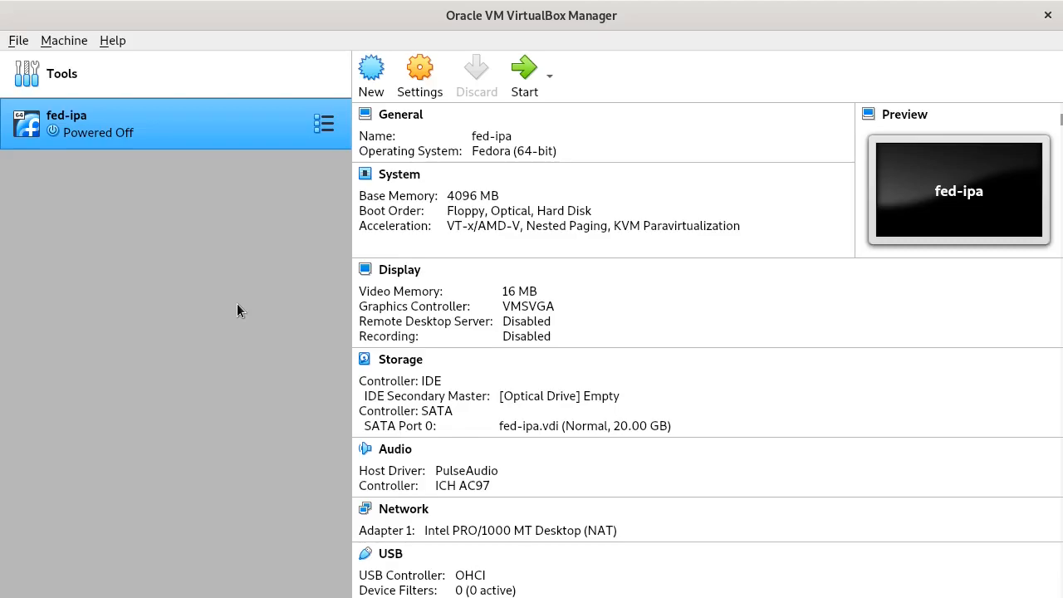
- Open fed-ipa's Storage settings and select the empty optical drive
right_click(155, 119)
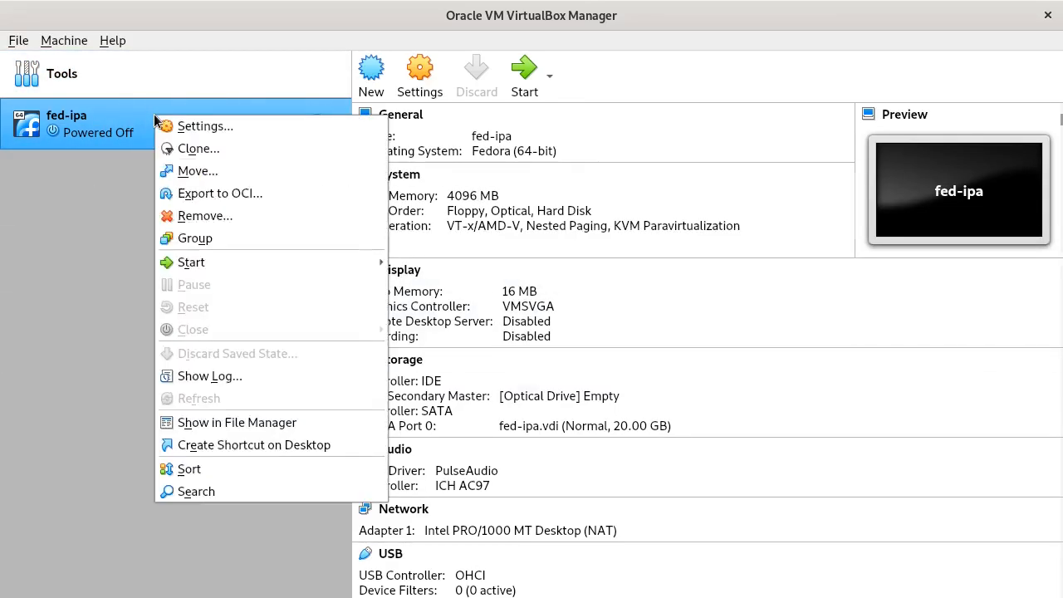
click(243, 133)
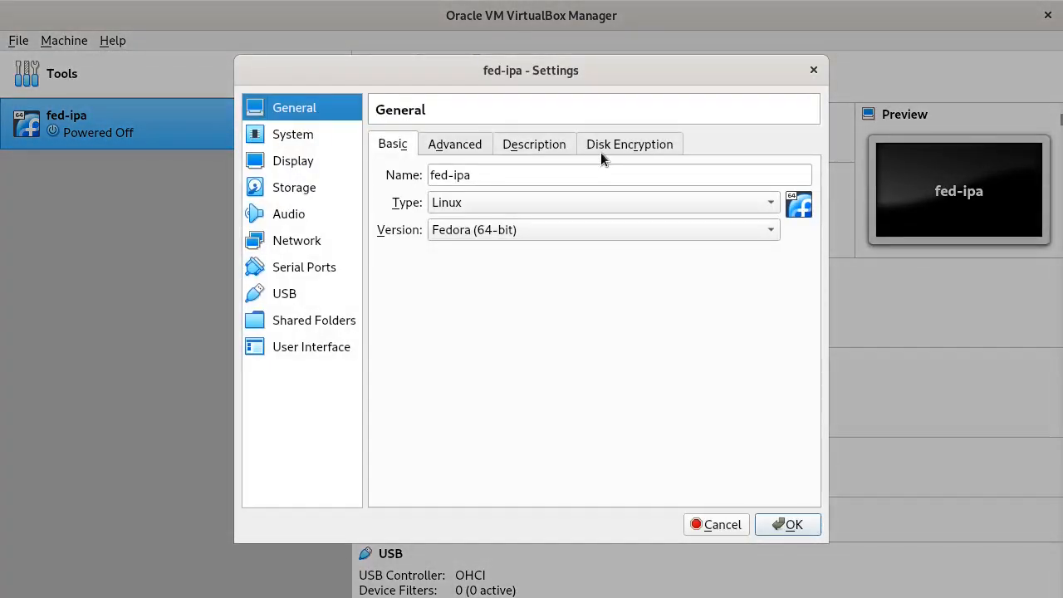
click(293, 189)
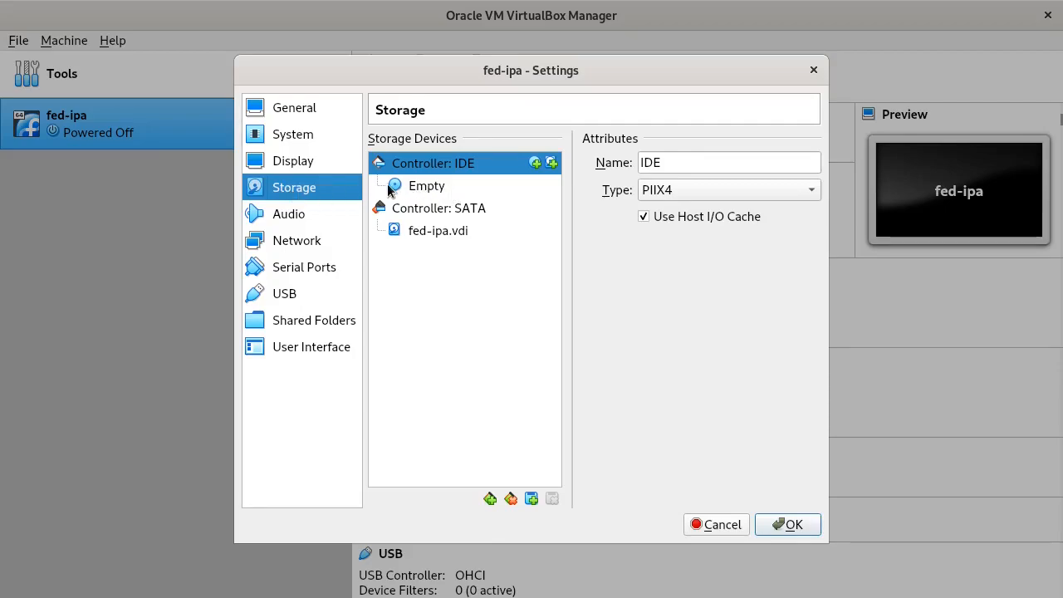
click(422, 191)
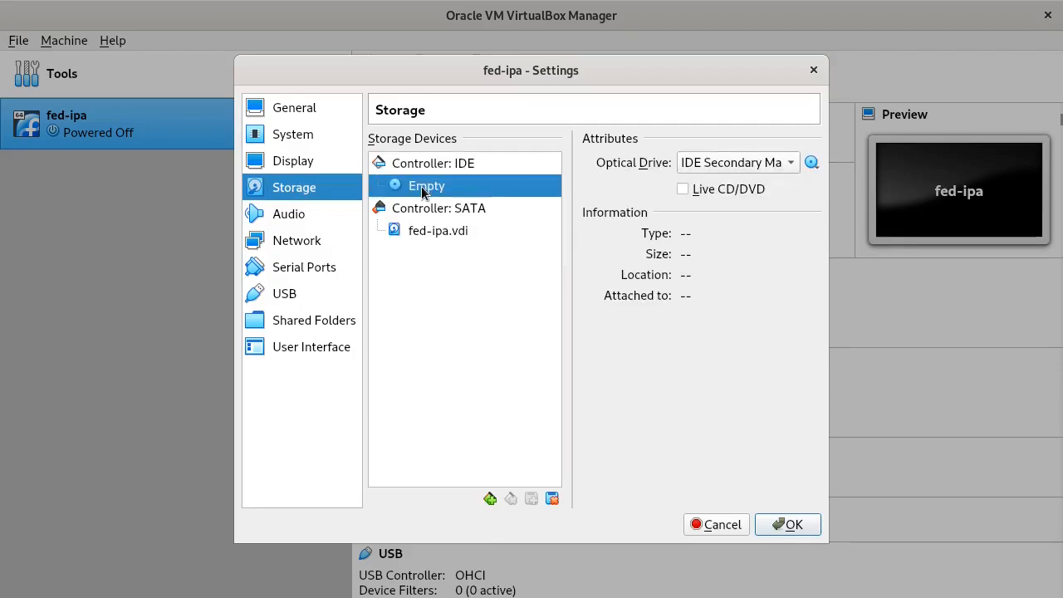
drag(422, 191, 817, 167)
- Load Fedora-Server-netinst-x86_64-32-1.6.iso from the ISOs folder into the optical drive
click(812, 163)
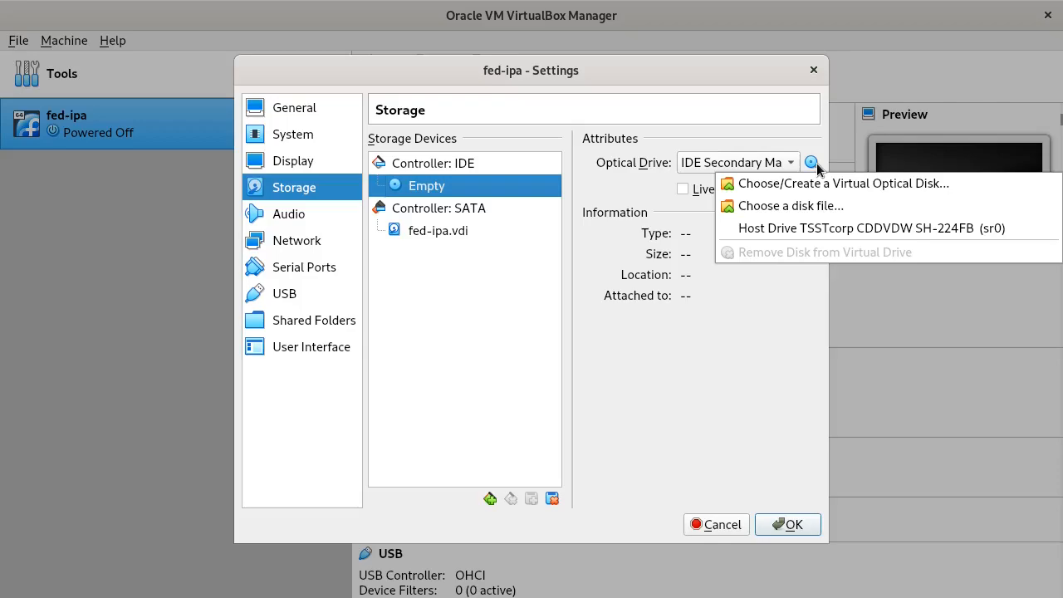
click(807, 208)
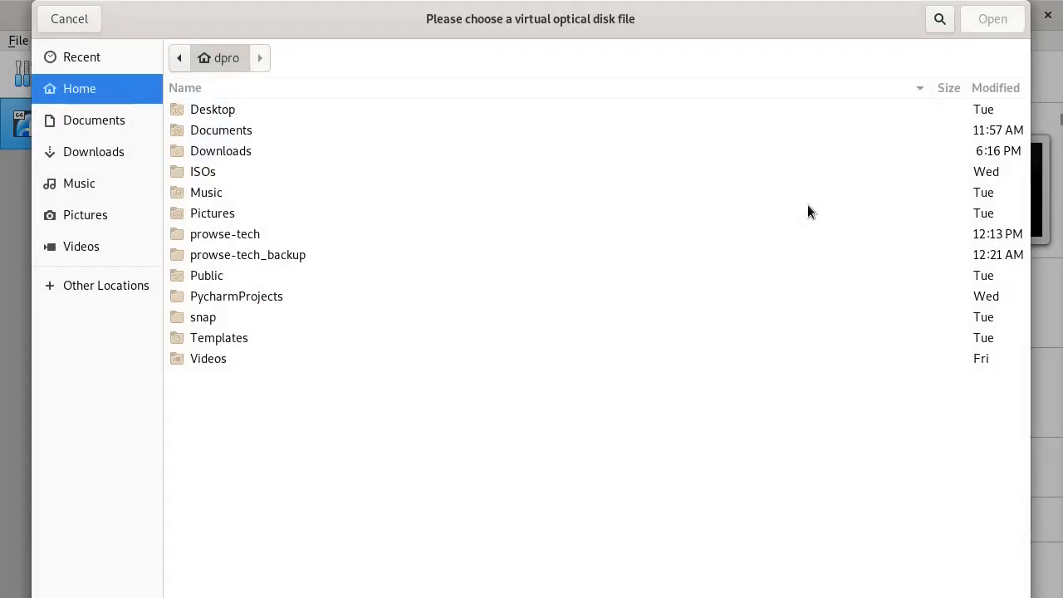
double_click(207, 171)
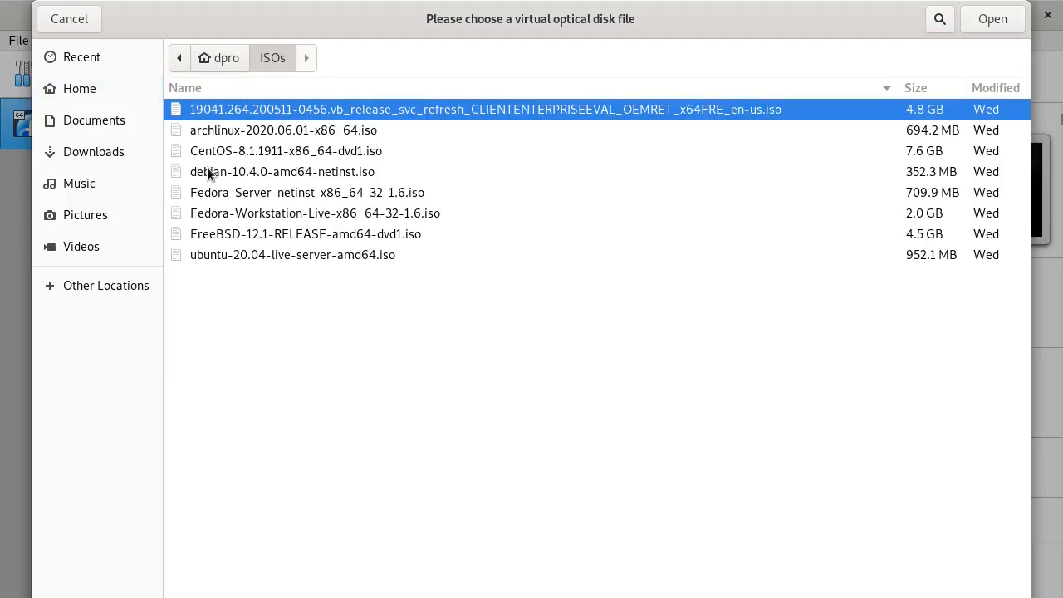
click(224, 195)
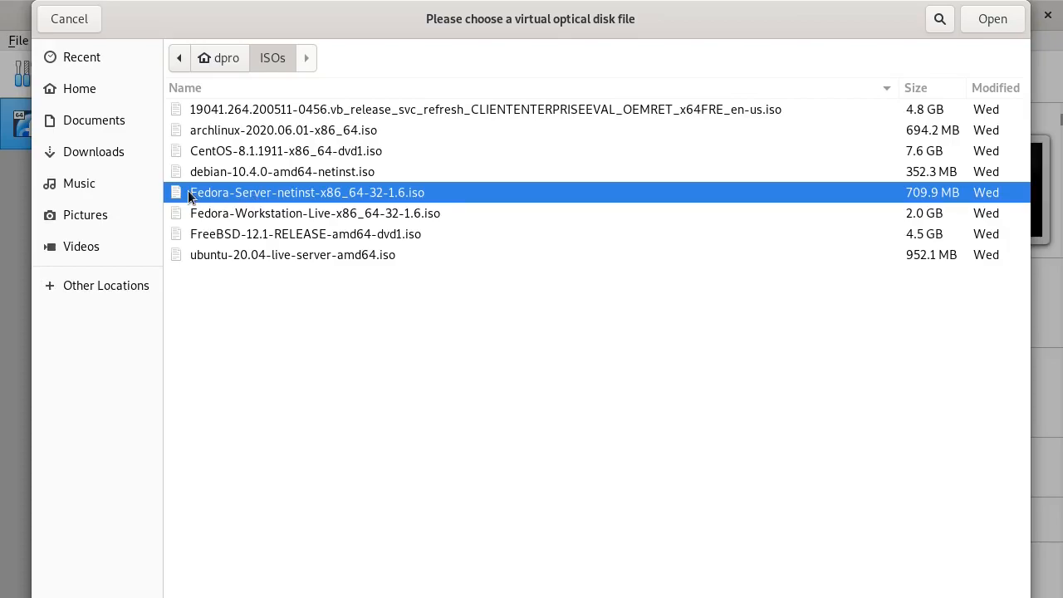
click(991, 24)
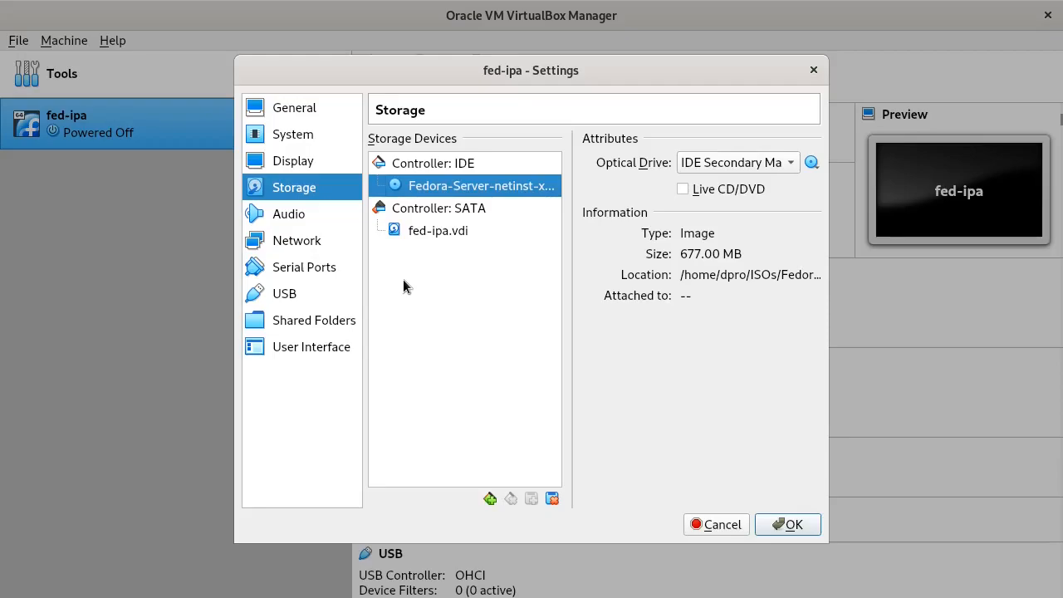
- Try NAT Network on Adapter 1, revert it to NAT, and save fed-ipa's settings
click(296, 247)
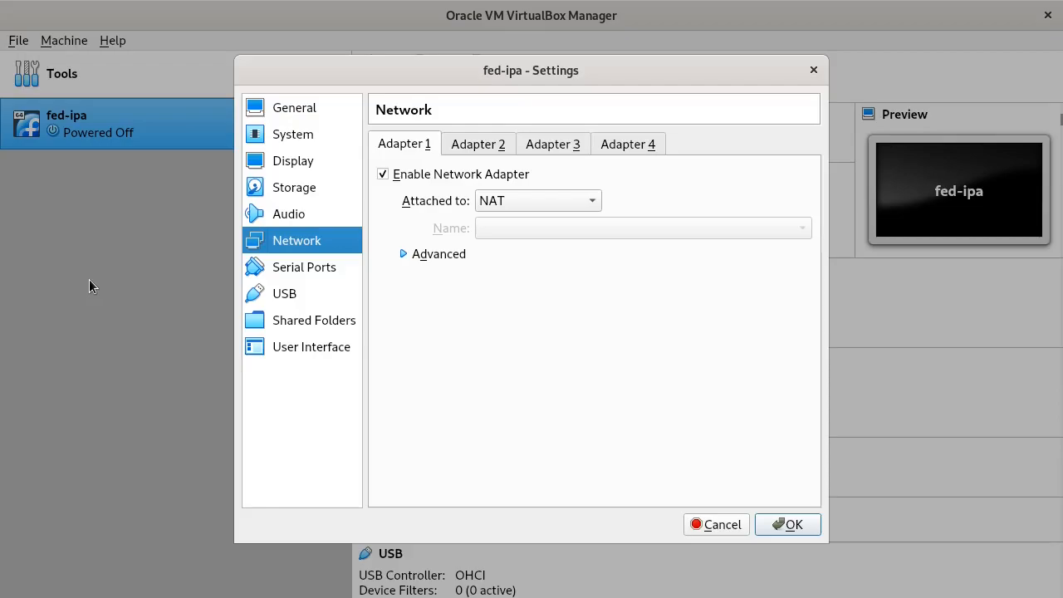
click(592, 203)
click(548, 318)
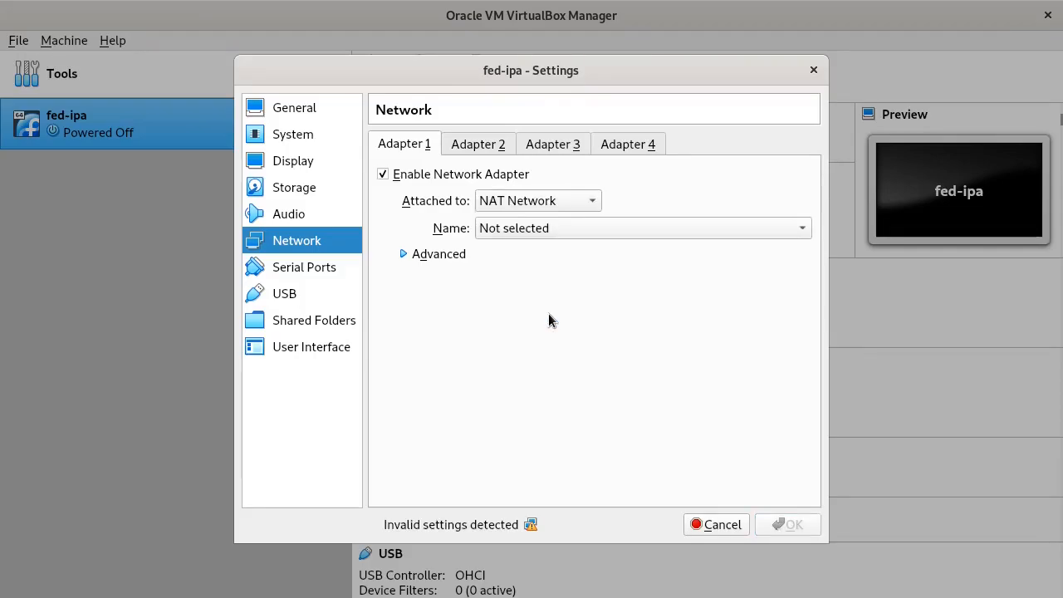
click(634, 233)
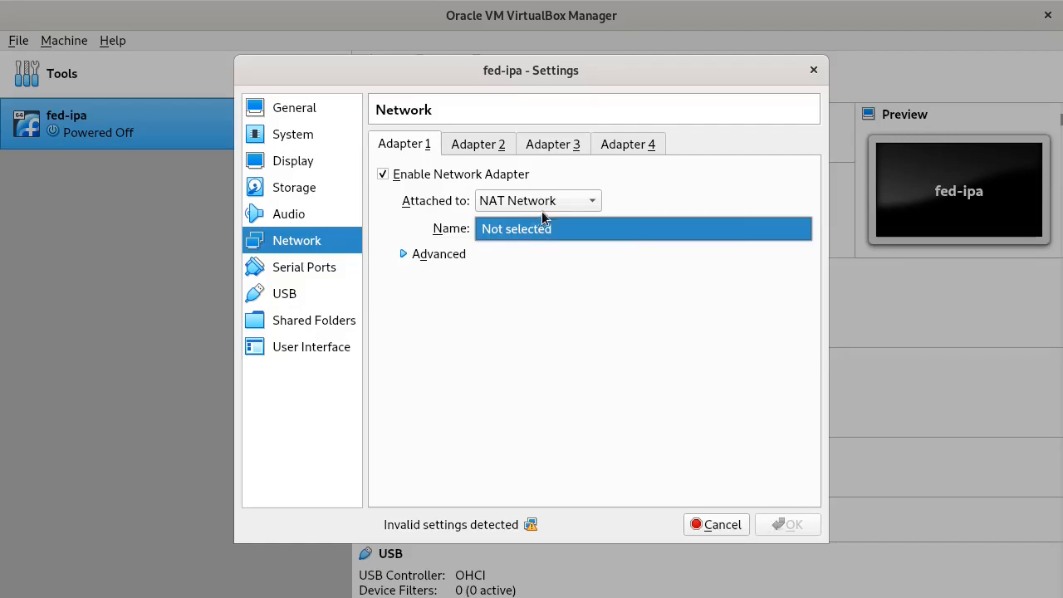
click(587, 206)
click(544, 91)
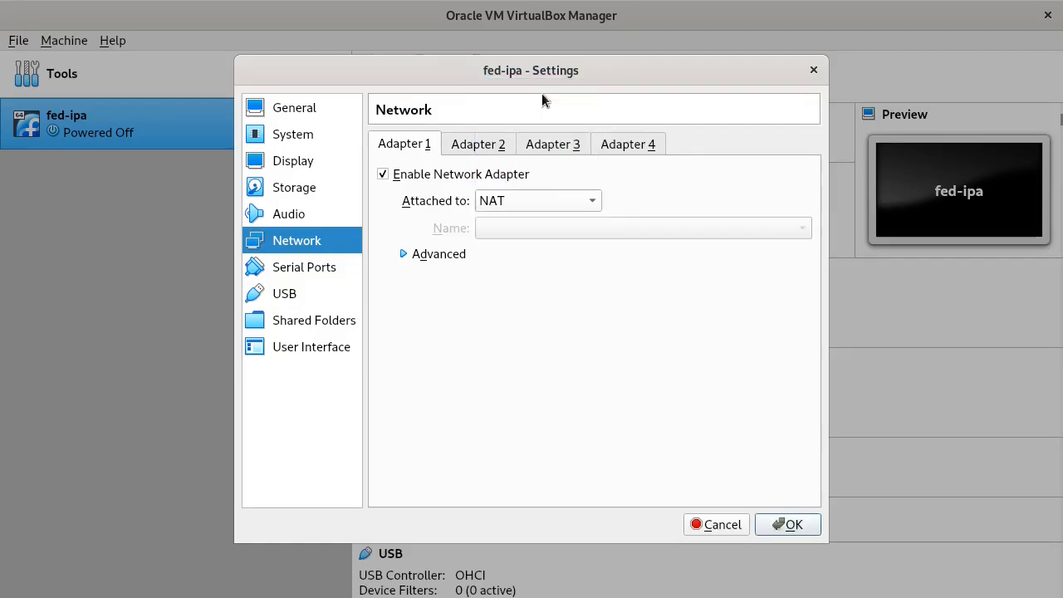
click(793, 525)
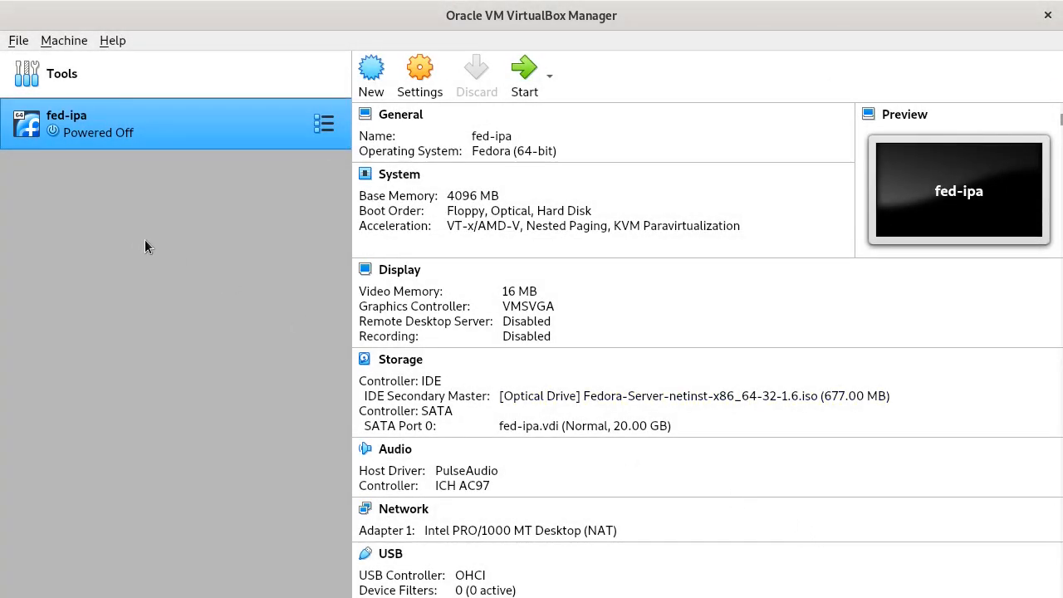
- Add a NAT network named NatNetwork (10.0.2.0/24, DHCP enabled) in Preferences > Network and save
click(18, 40)
click(34, 62)
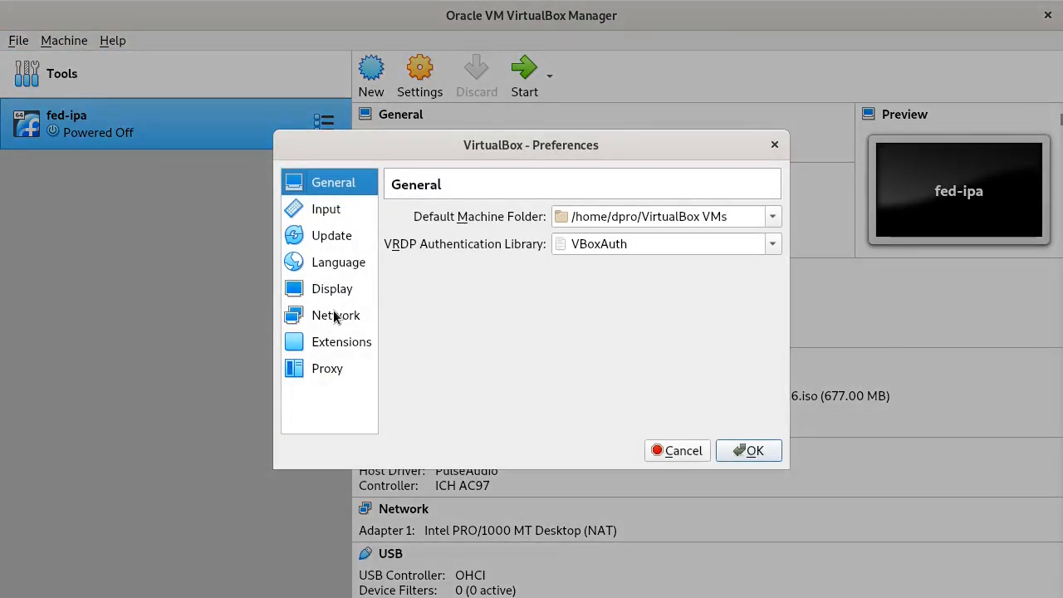
click(334, 314)
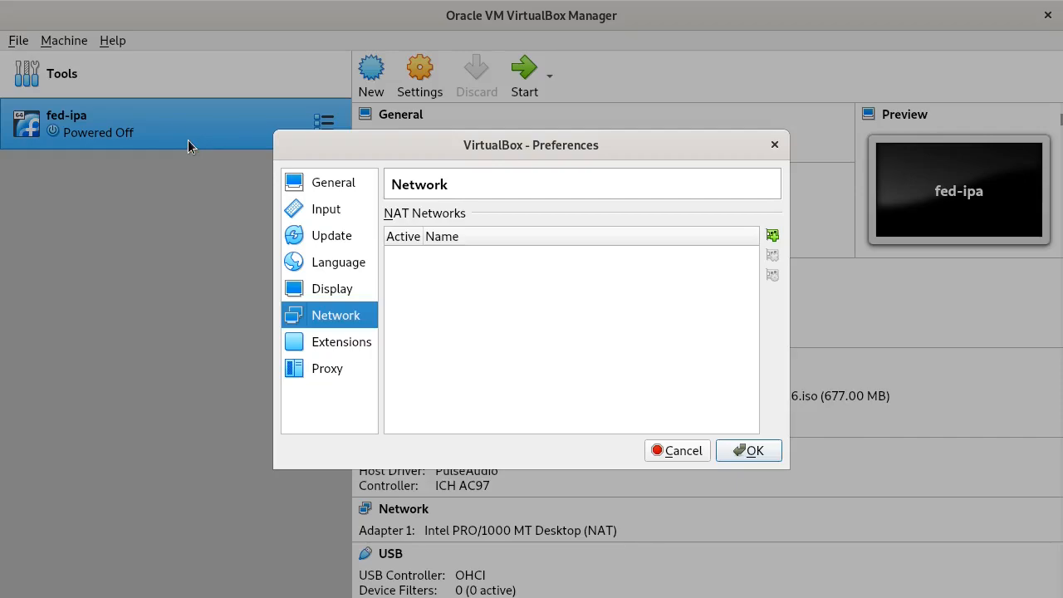
click(772, 235)
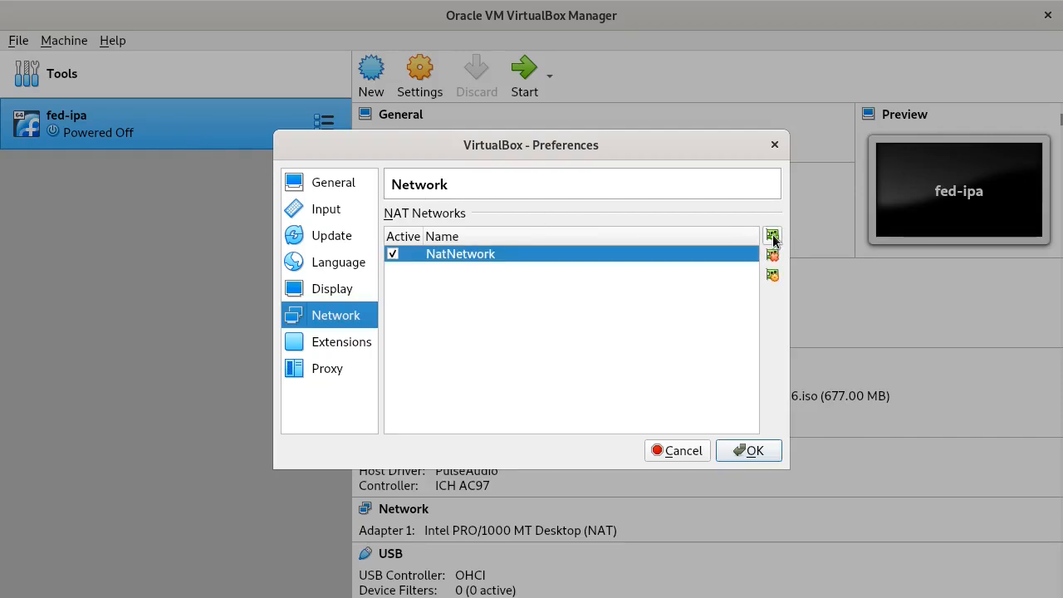
mouse_move(462, 261)
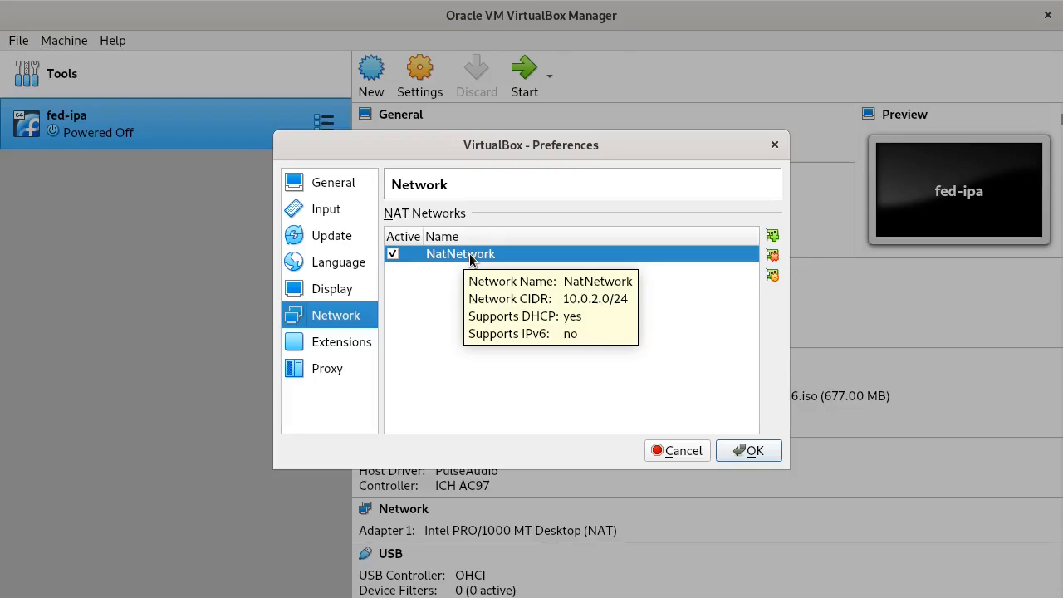
click(753, 452)
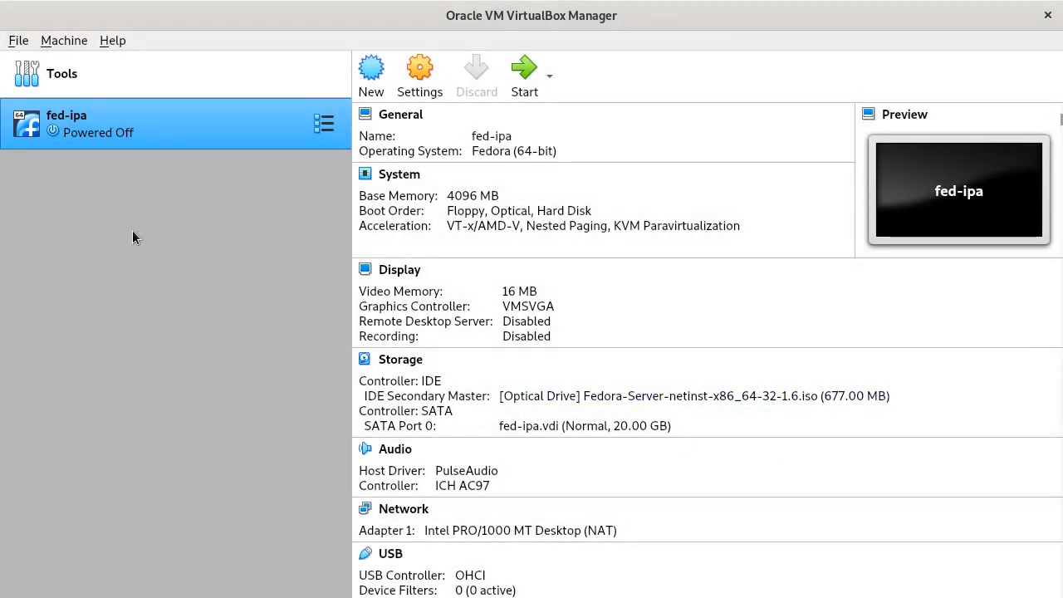
right_click(132, 126)
- Attach fed-ipa's Adapter 1 to NAT Network 'NatNetwork' and save the settings
click(205, 142)
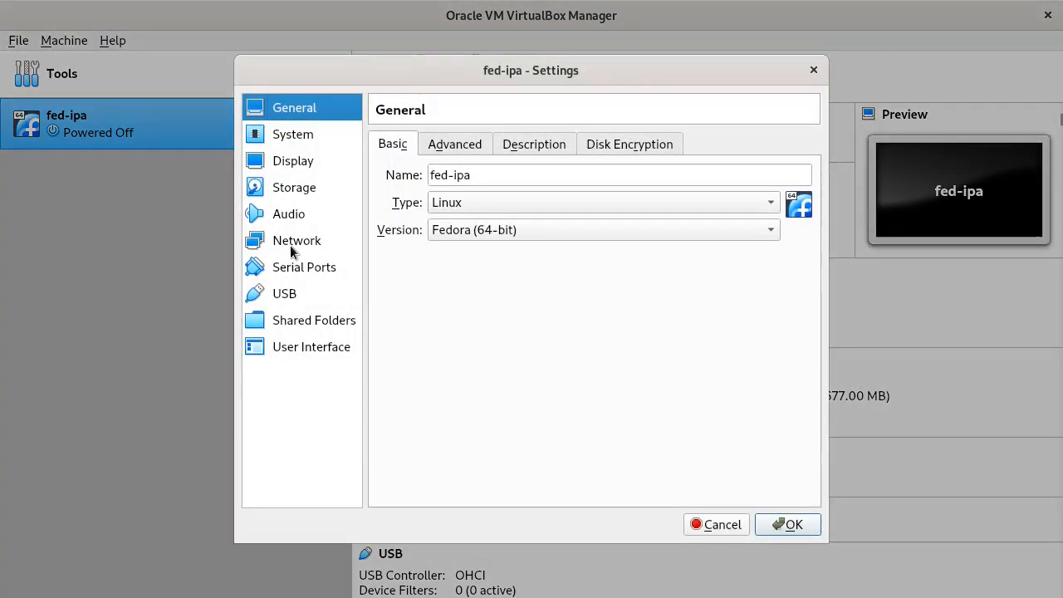
click(290, 244)
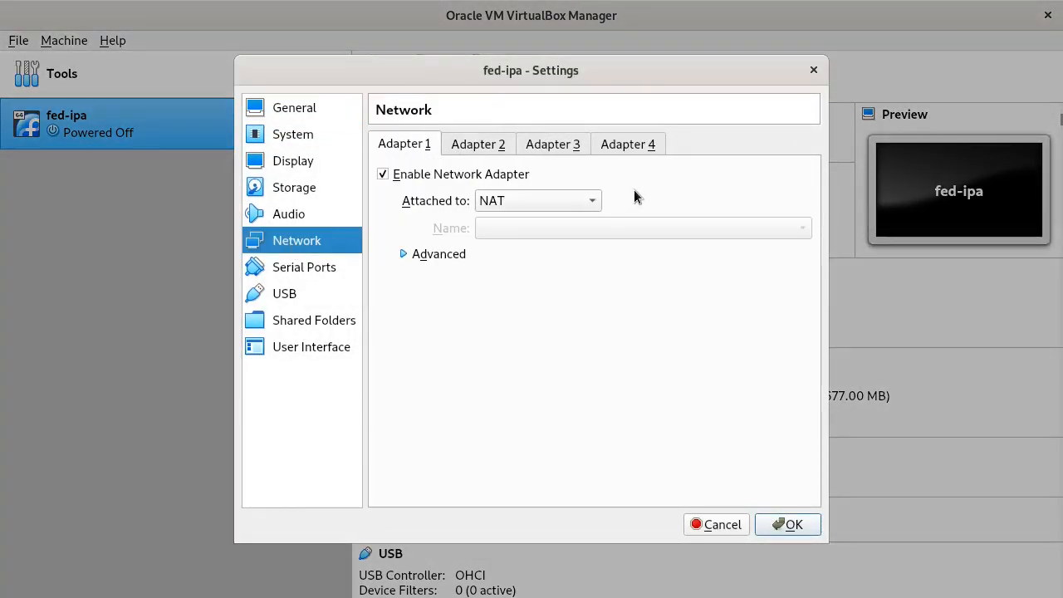
click(594, 205)
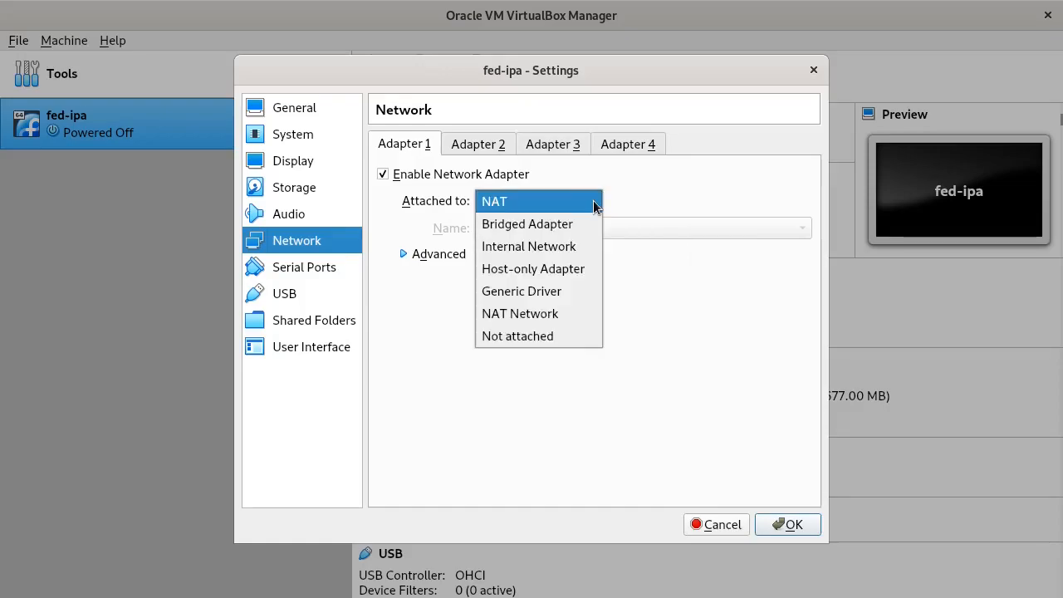
click(496, 319)
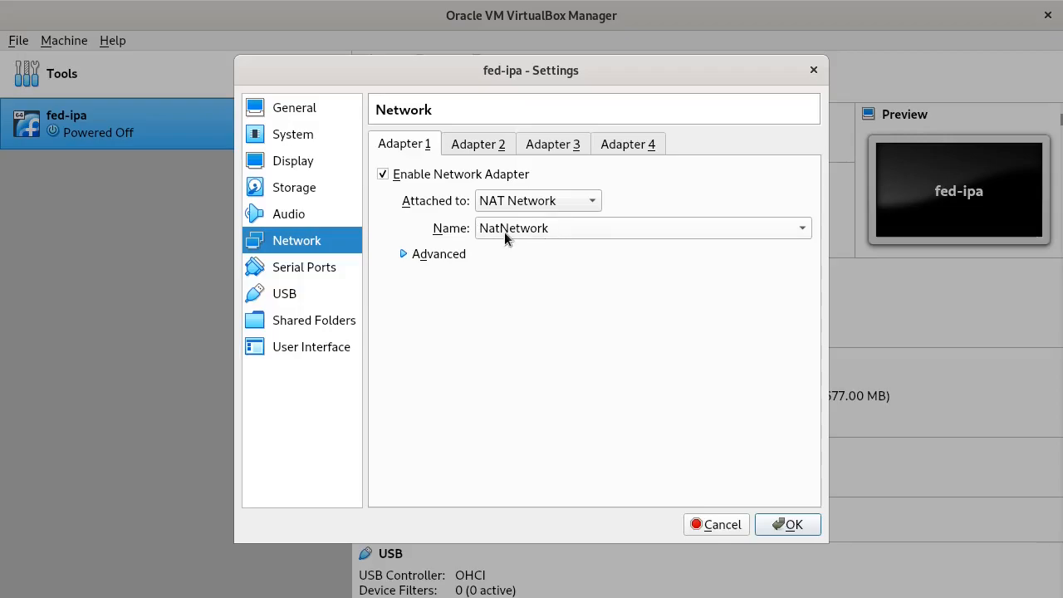
click(787, 524)
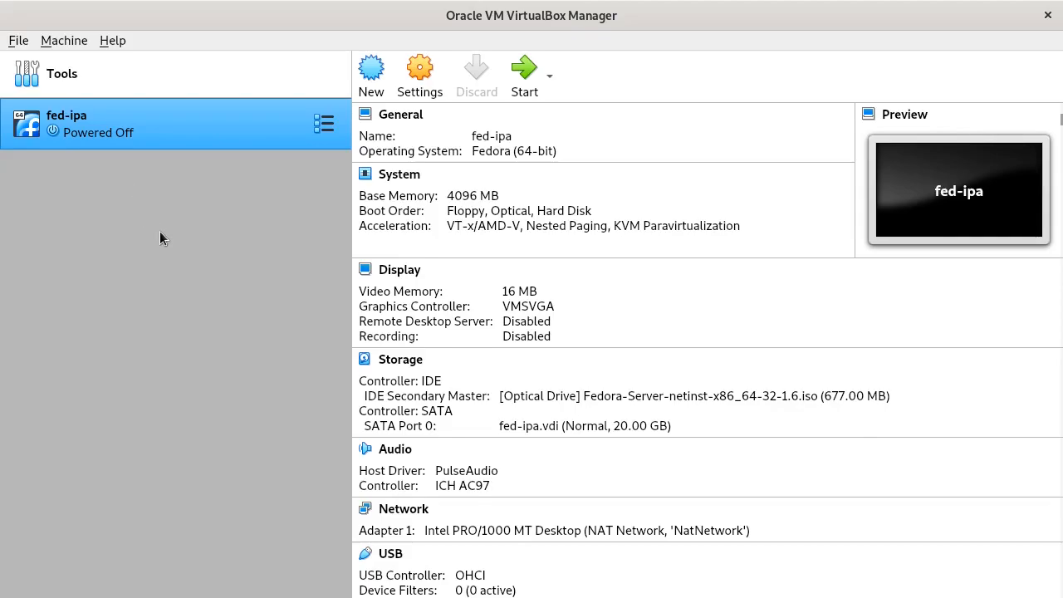
double_click(177, 123)
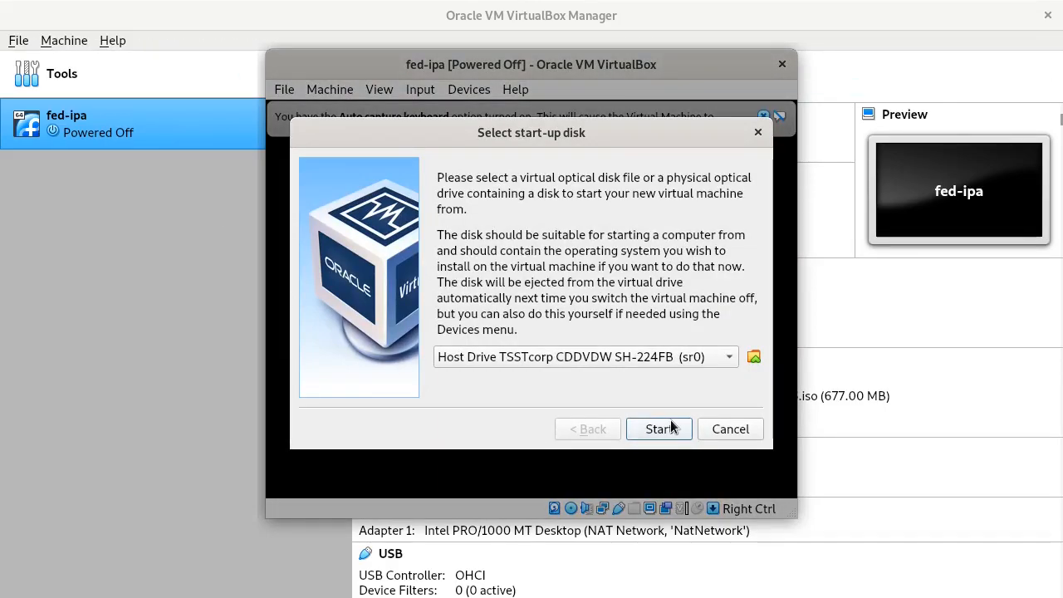
- Start fed-ipa with the Fedora-Server netinst ISO chosen as the start-up disk
click(729, 357)
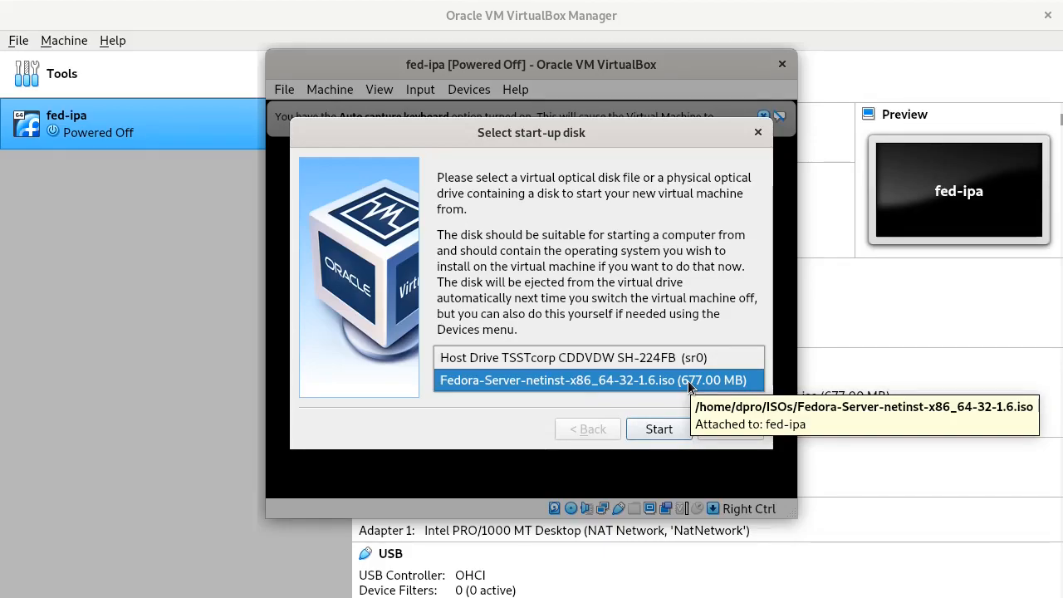
click(527, 380)
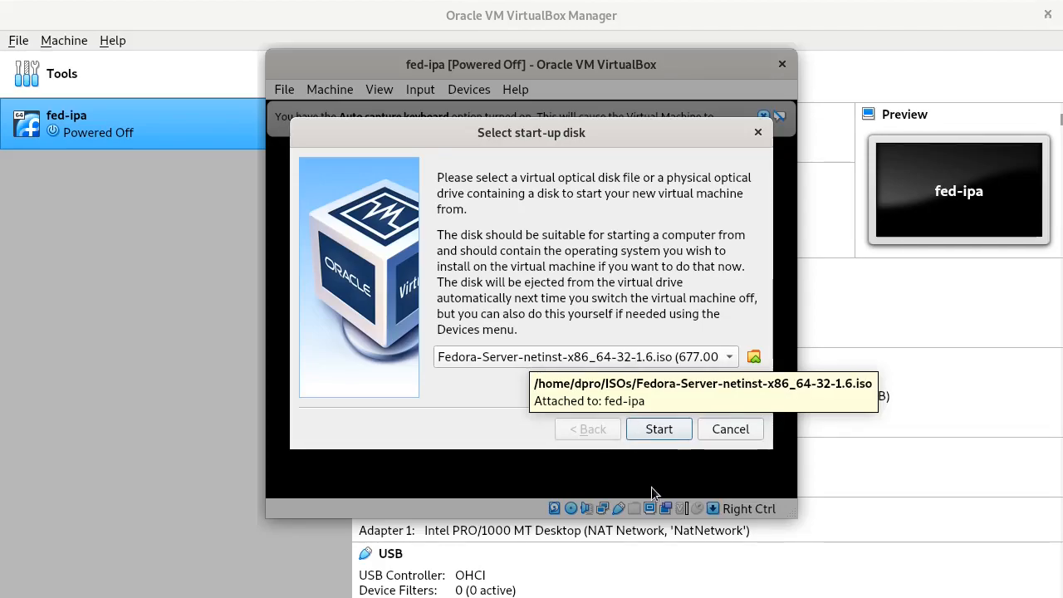
click(659, 428)
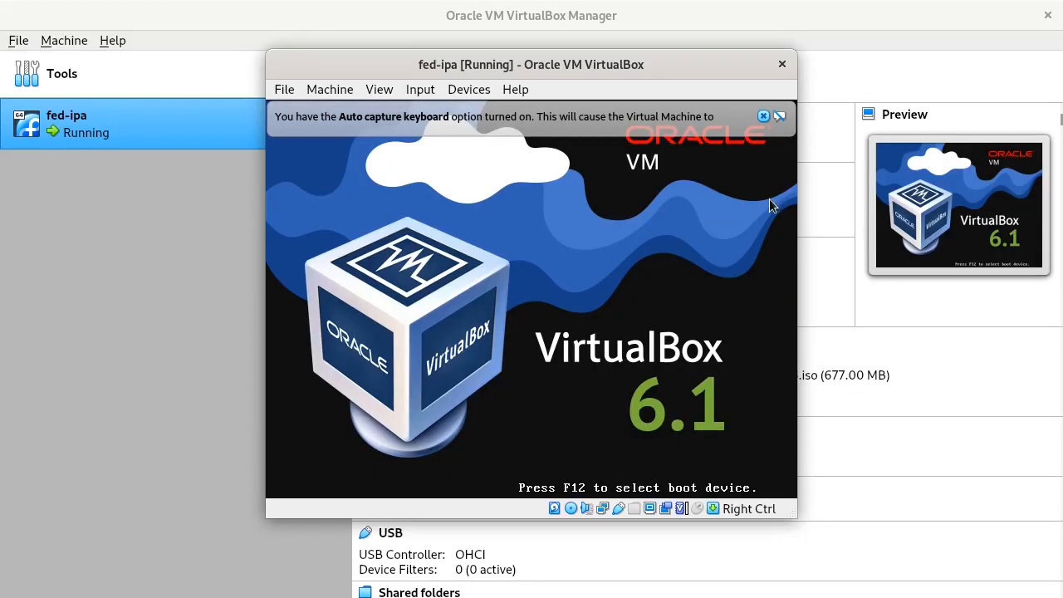
- Maximize the VM window, capture input, and boot 'Test this media & install Fedora 32'
click(763, 116)
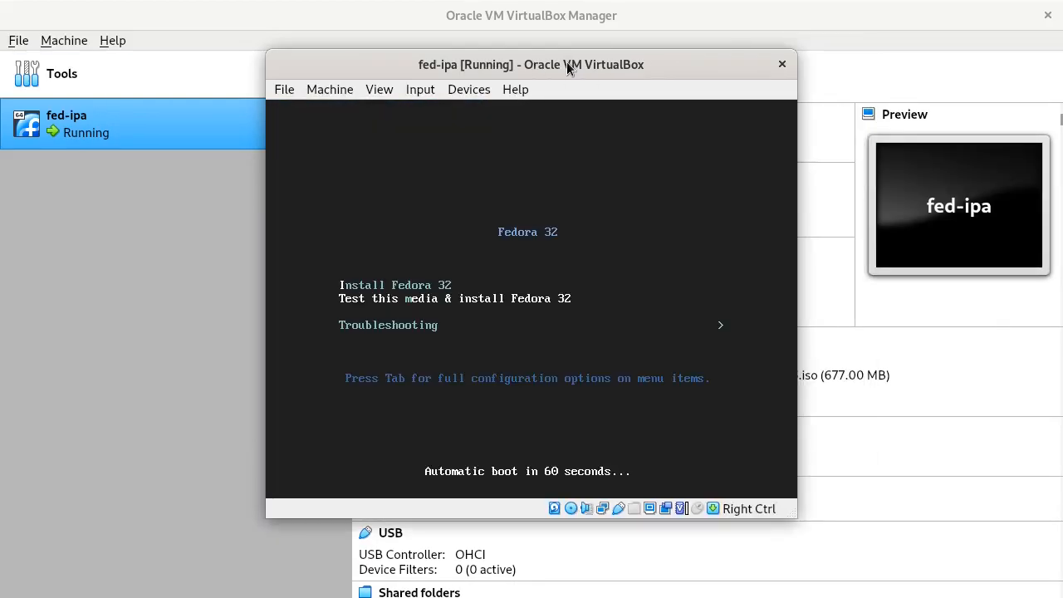
double_click(567, 64)
click(381, 217)
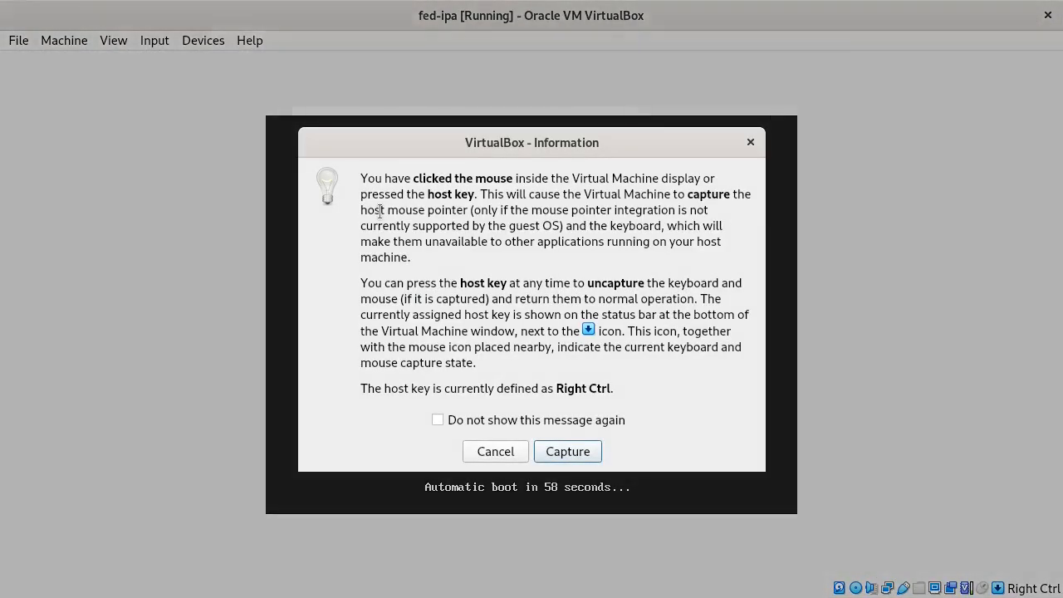
click(581, 451)
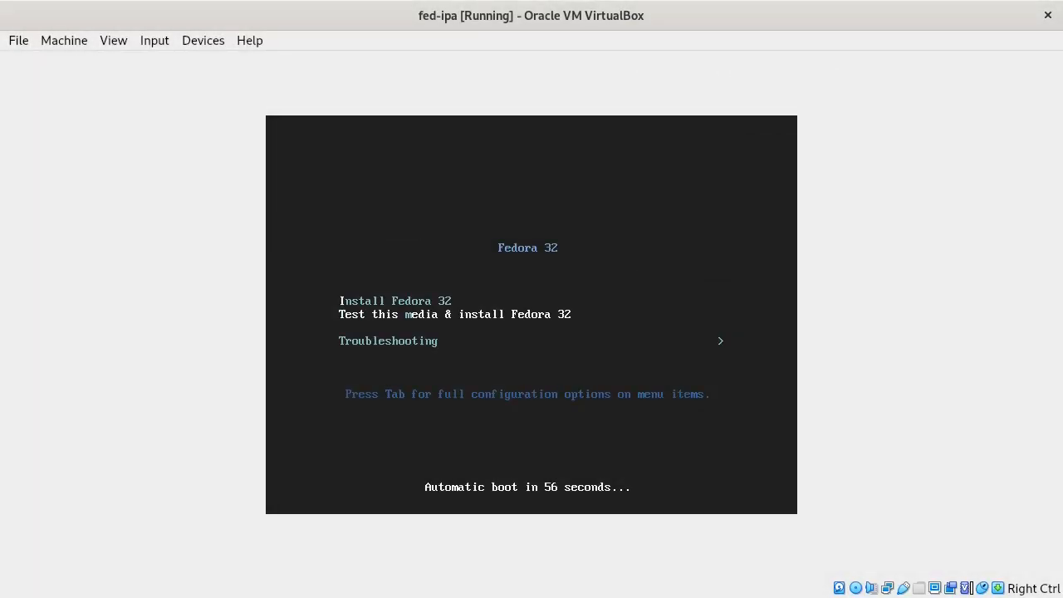
key(Down)
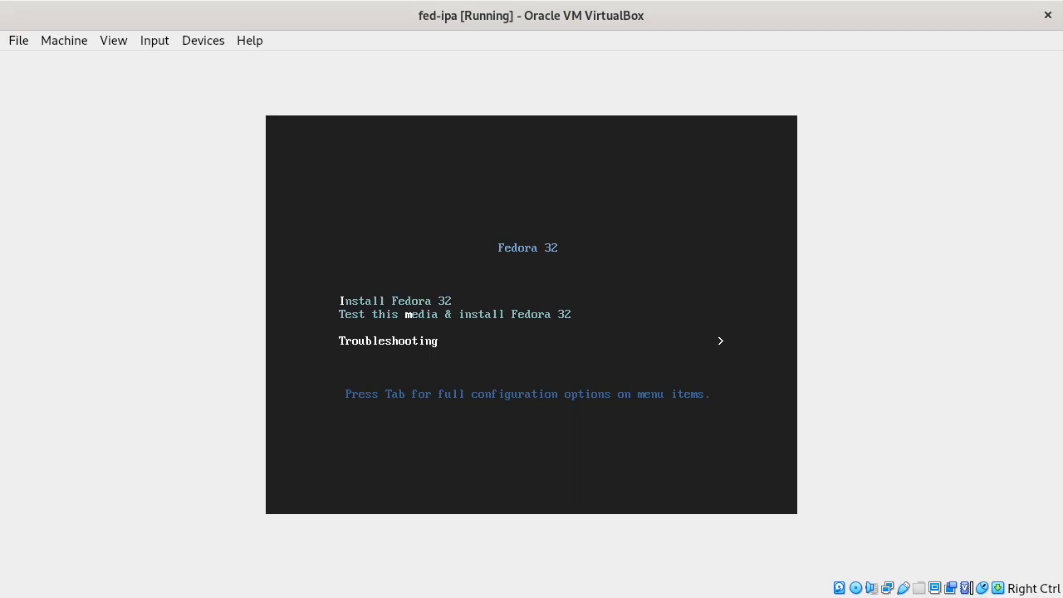
key(Up)
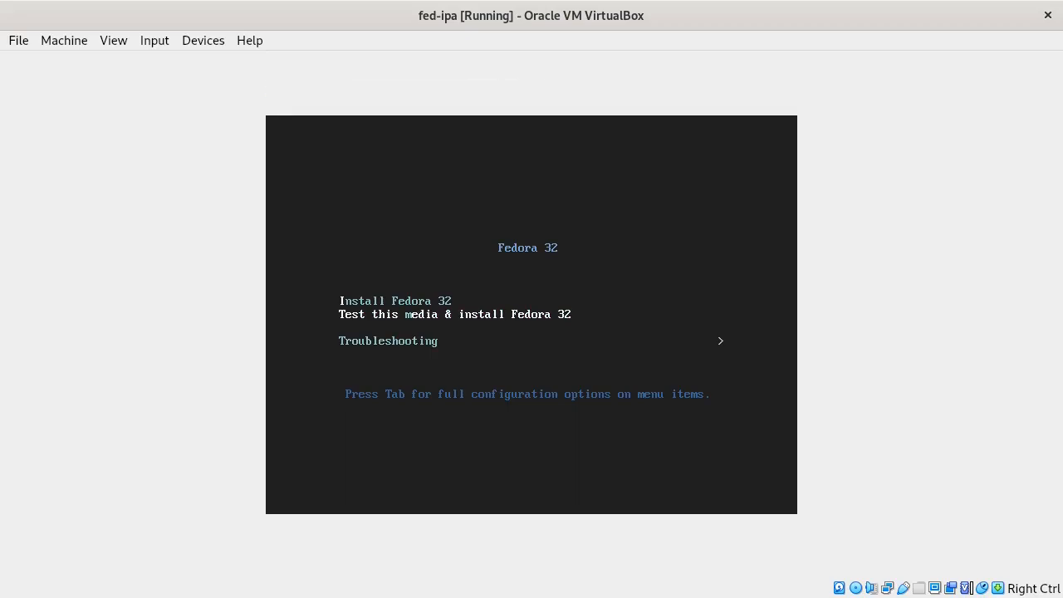
key(Return)
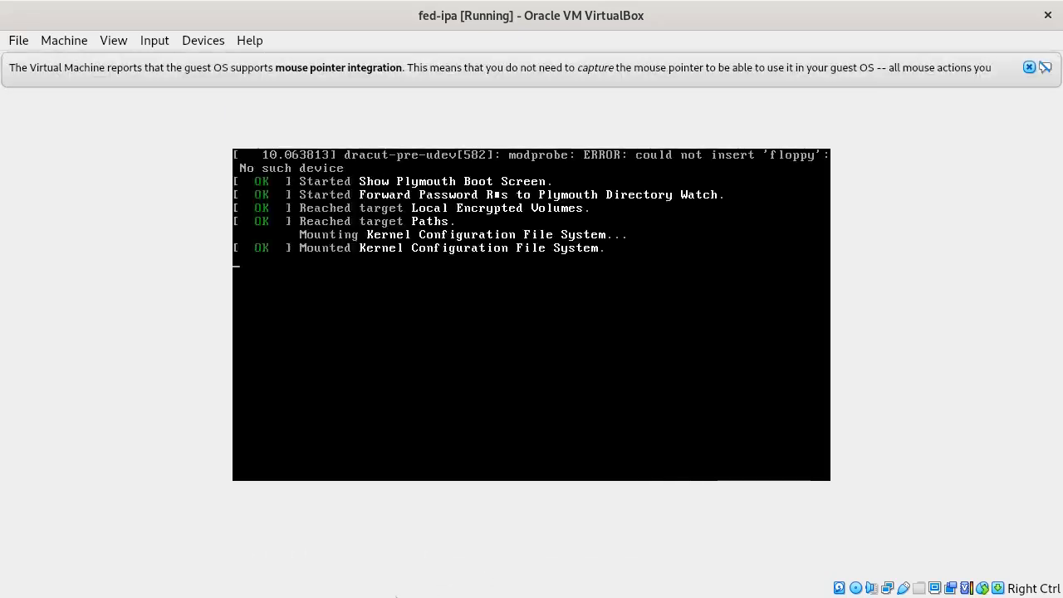
- Switch the VM window to scaled mode with Host+C
click(1029, 69)
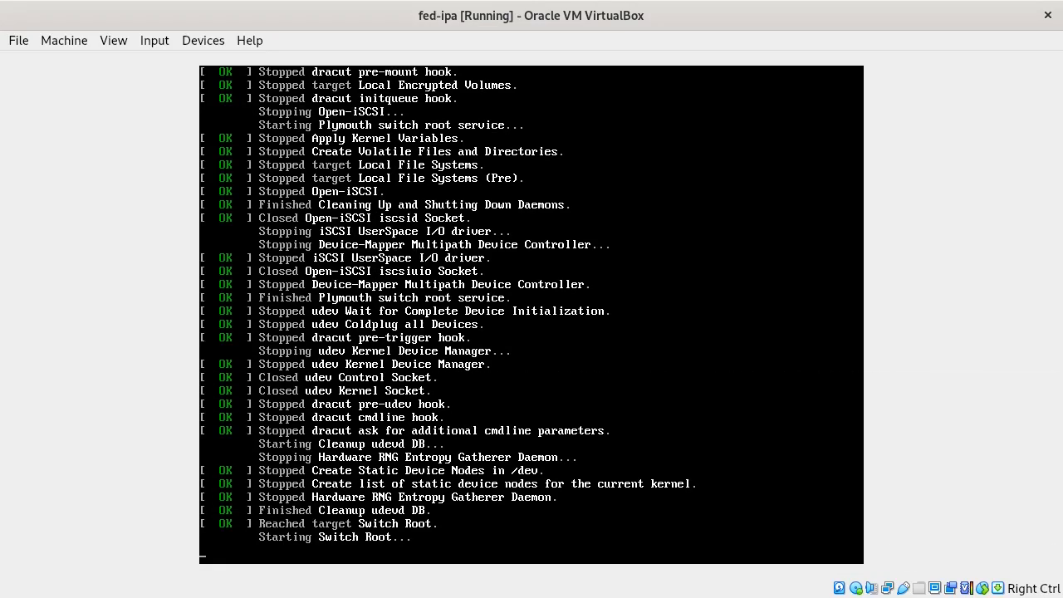
key(Control_R+c)
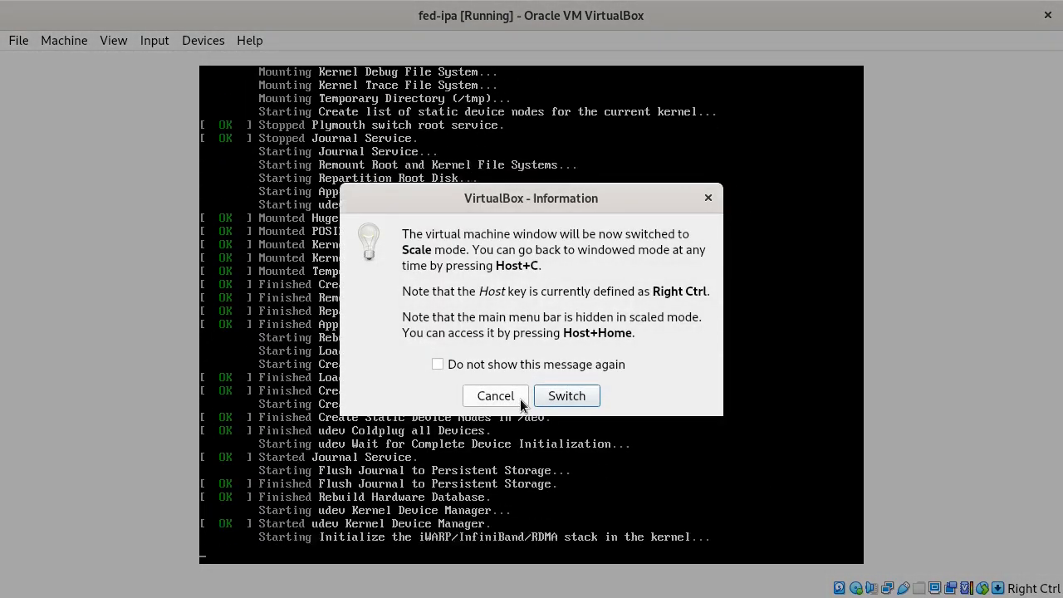
key(Return)
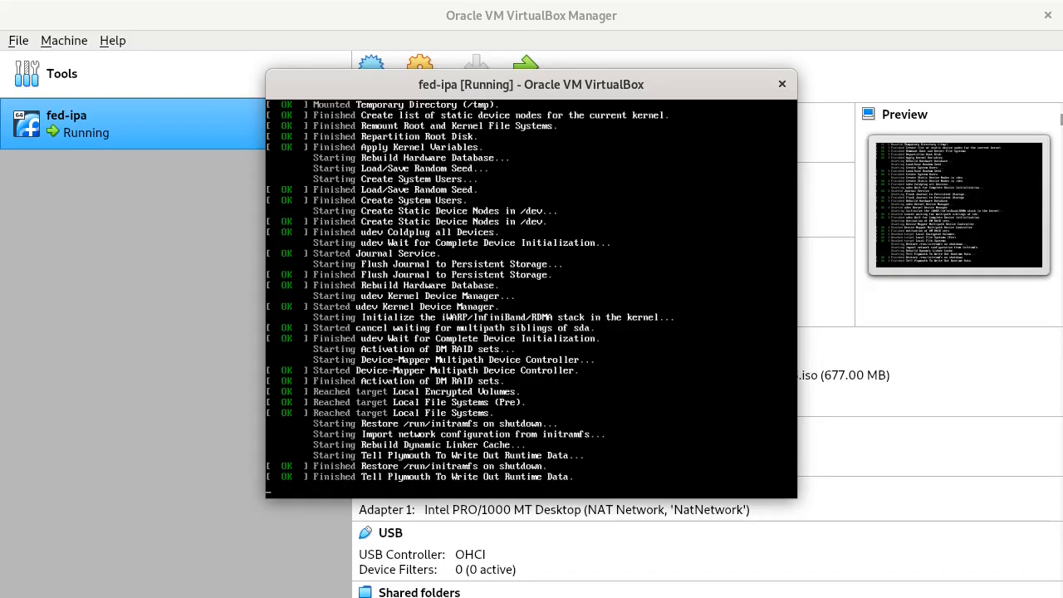
- Maximize the VM window and continue with English (United States) as the installer language
double_click(399, 91)
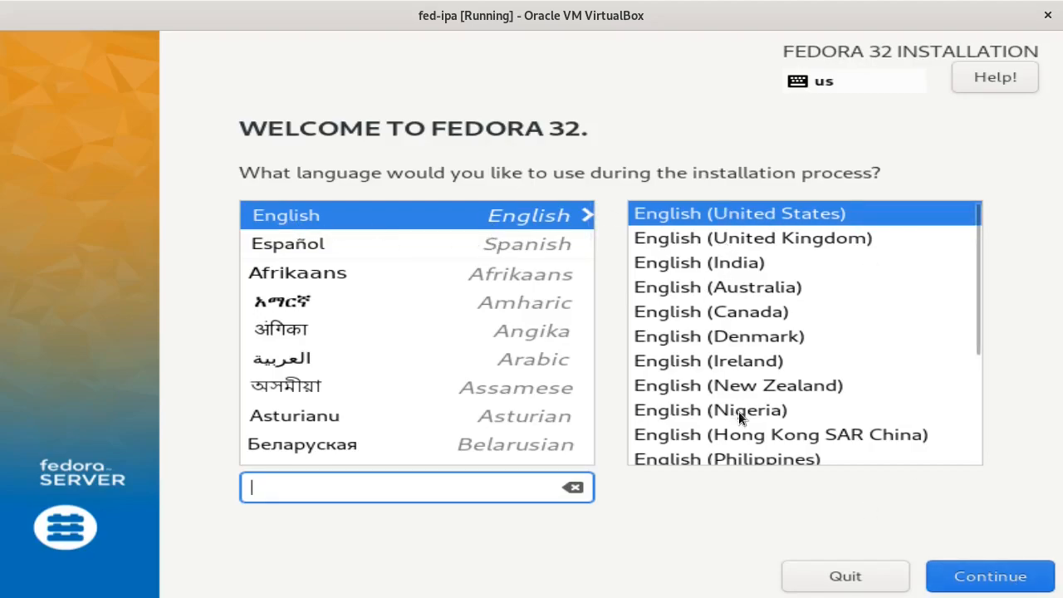
click(990, 584)
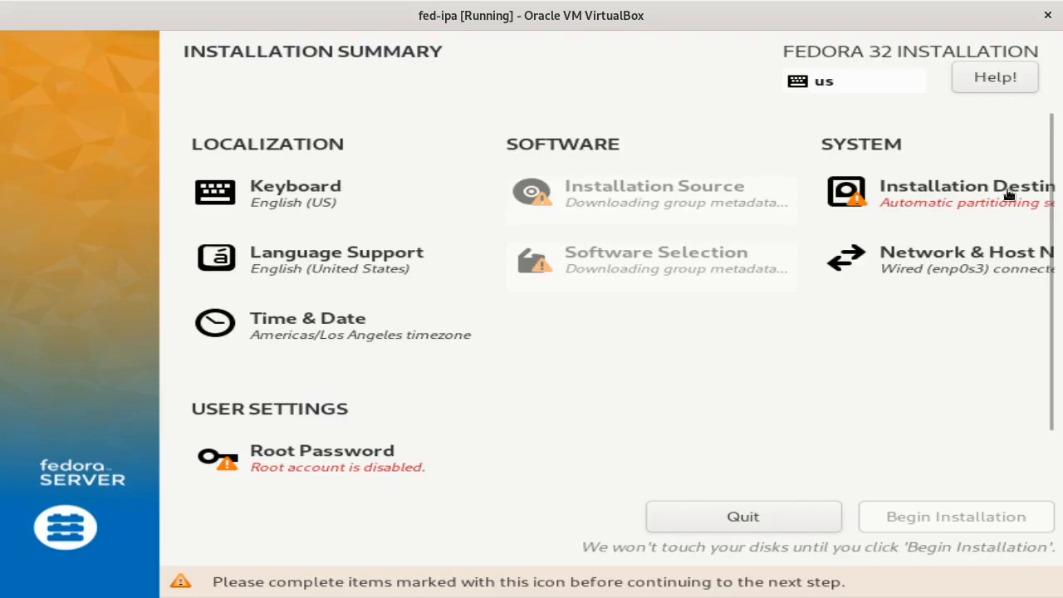
- Keep the 20 GiB disk with Automatic storage configuration as installation destination
click(924, 196)
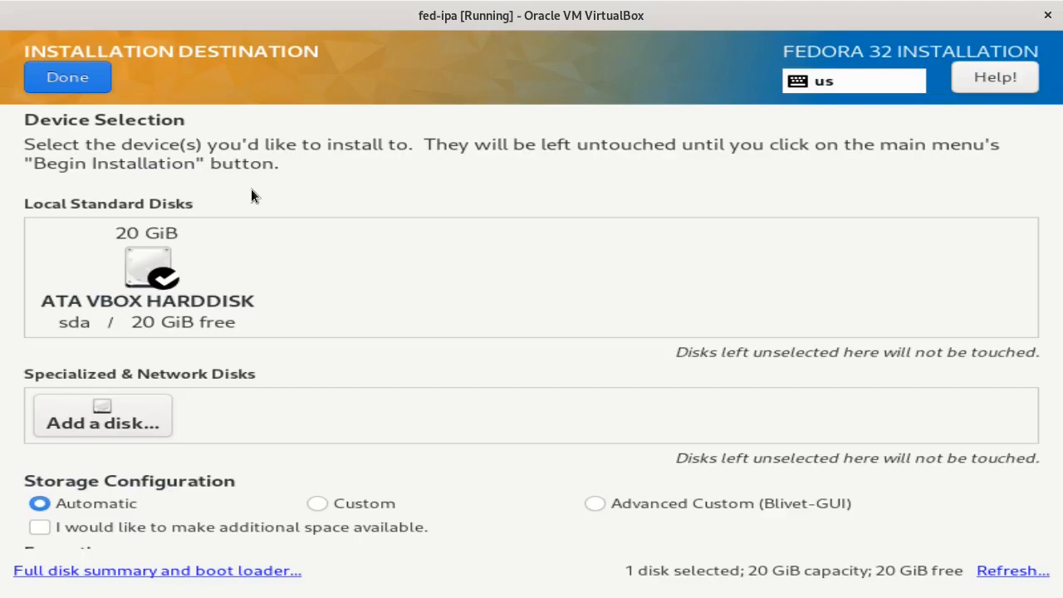
click(74, 83)
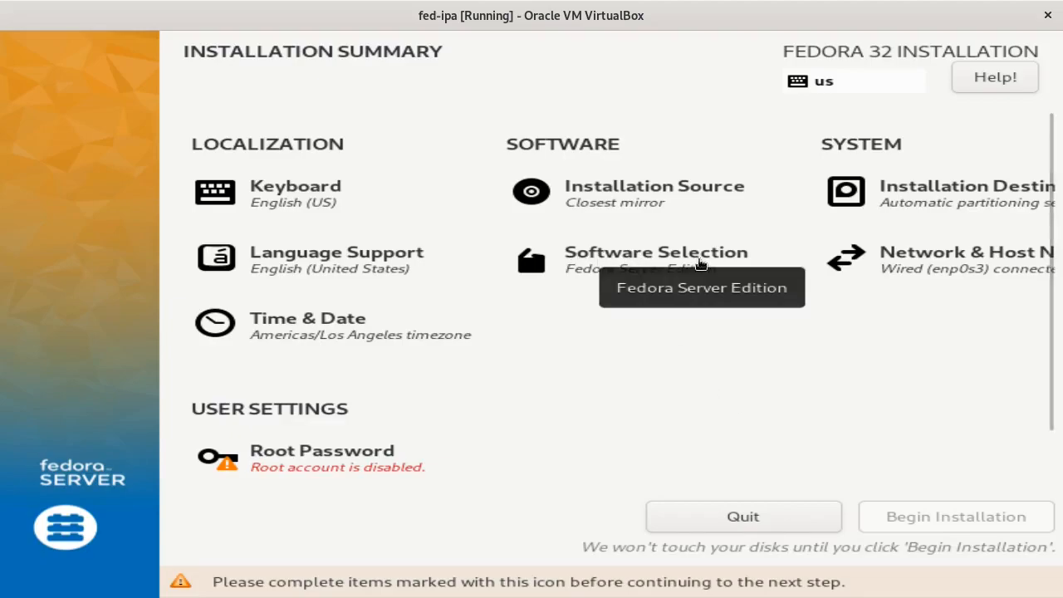
- Keep Fedora Server Edition with no add-ons as the base environment
click(621, 263)
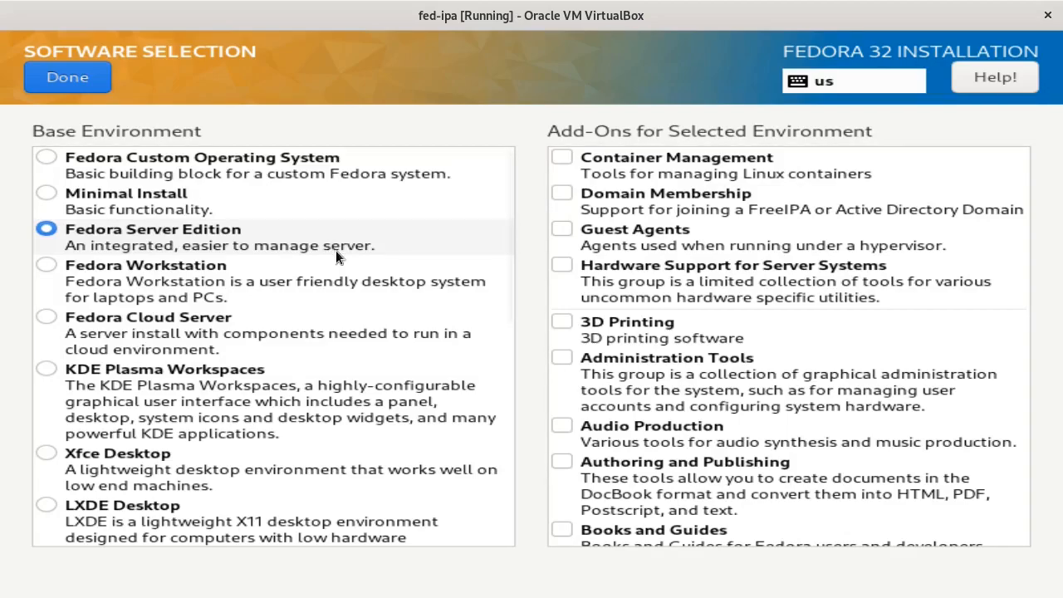
click(69, 79)
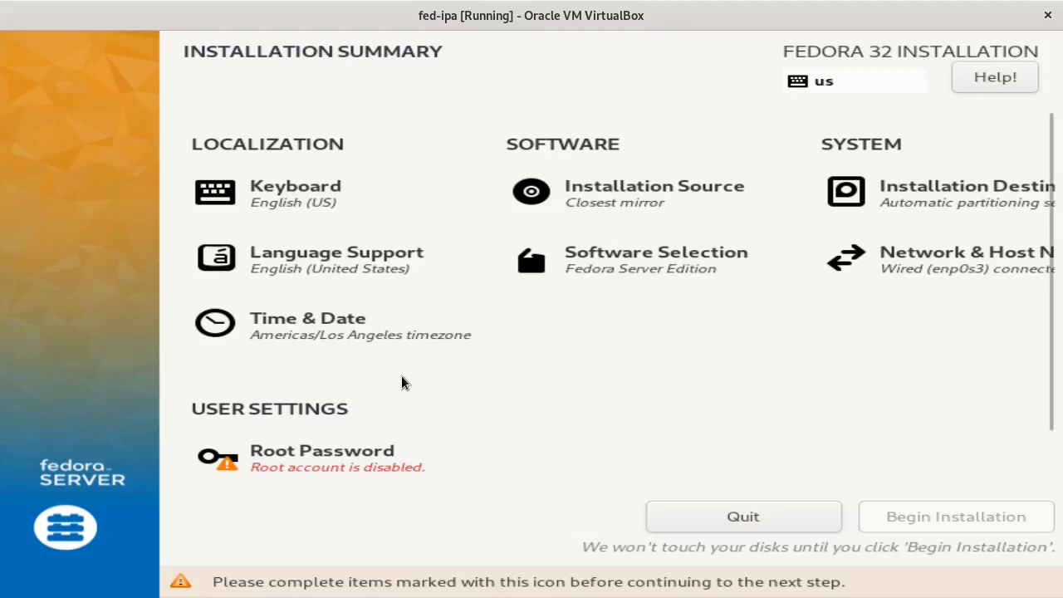
- Set the installer's time zone to Americas/New York
click(286, 329)
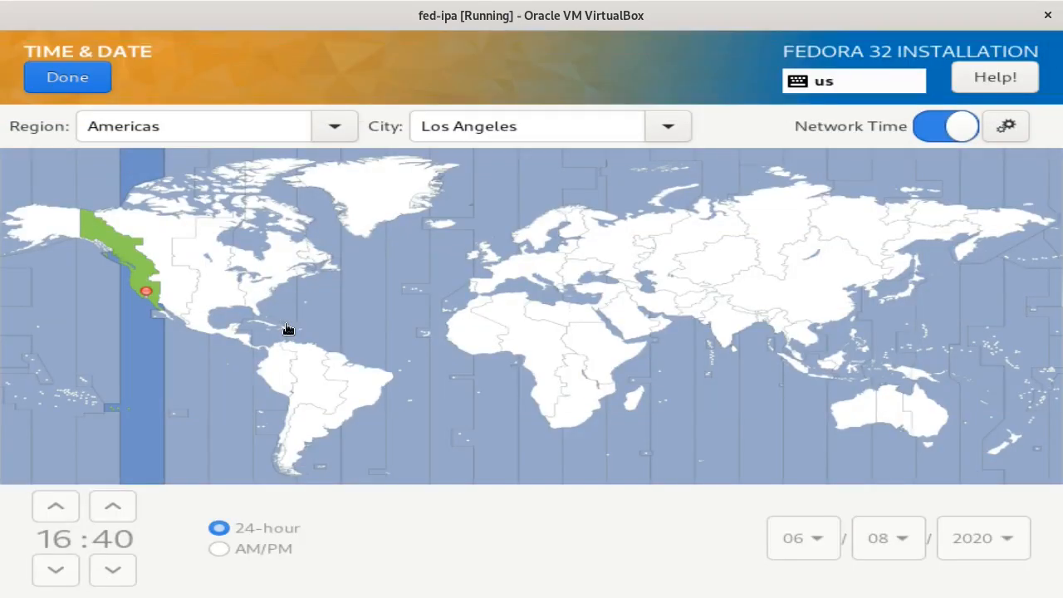
click(263, 296)
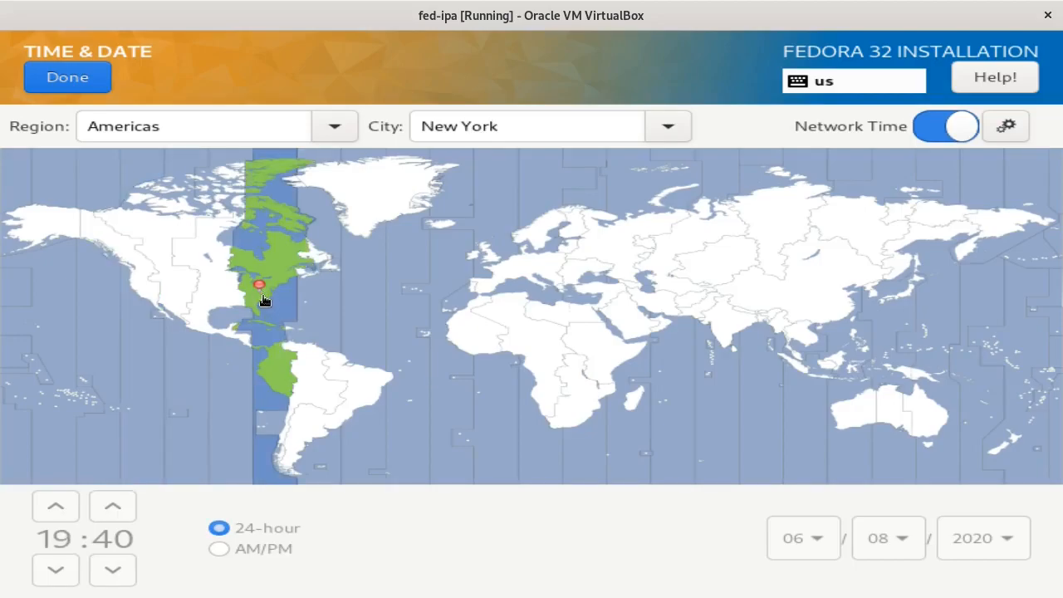
click(70, 79)
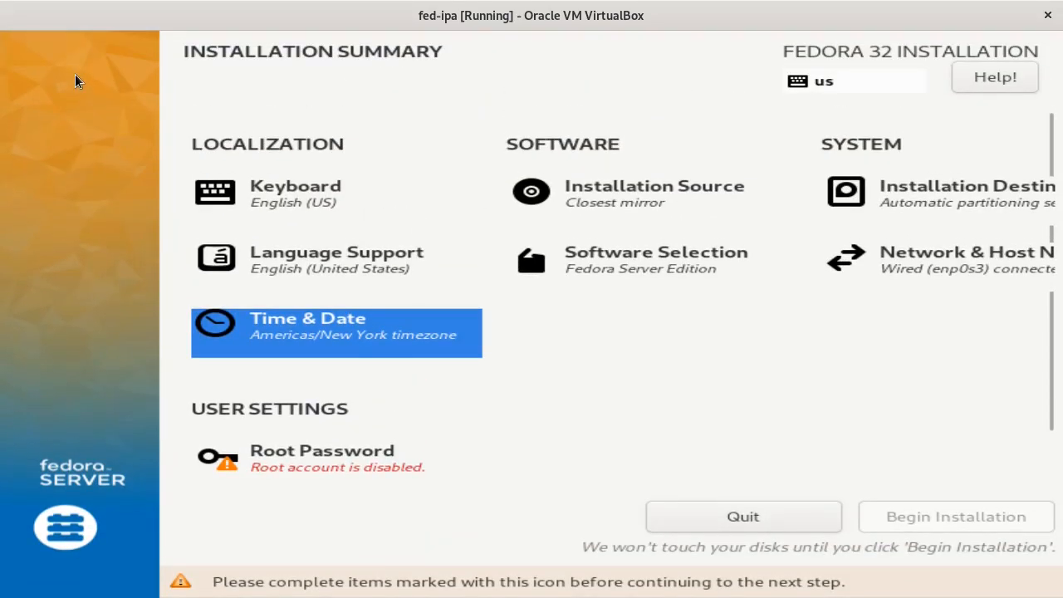
- Enter and confirm a root password for the installation
click(290, 466)
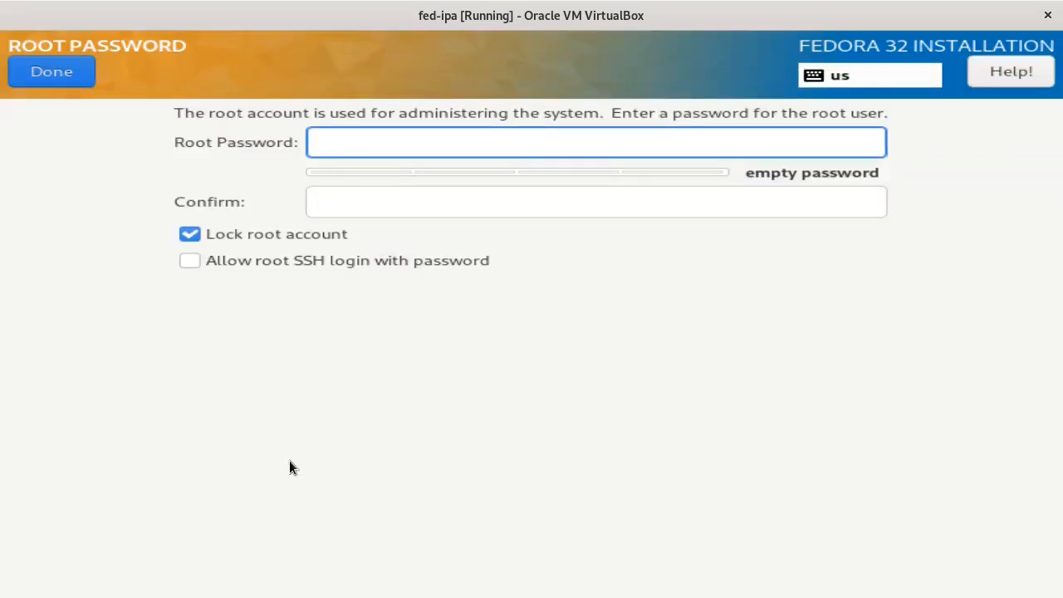
text(*************)
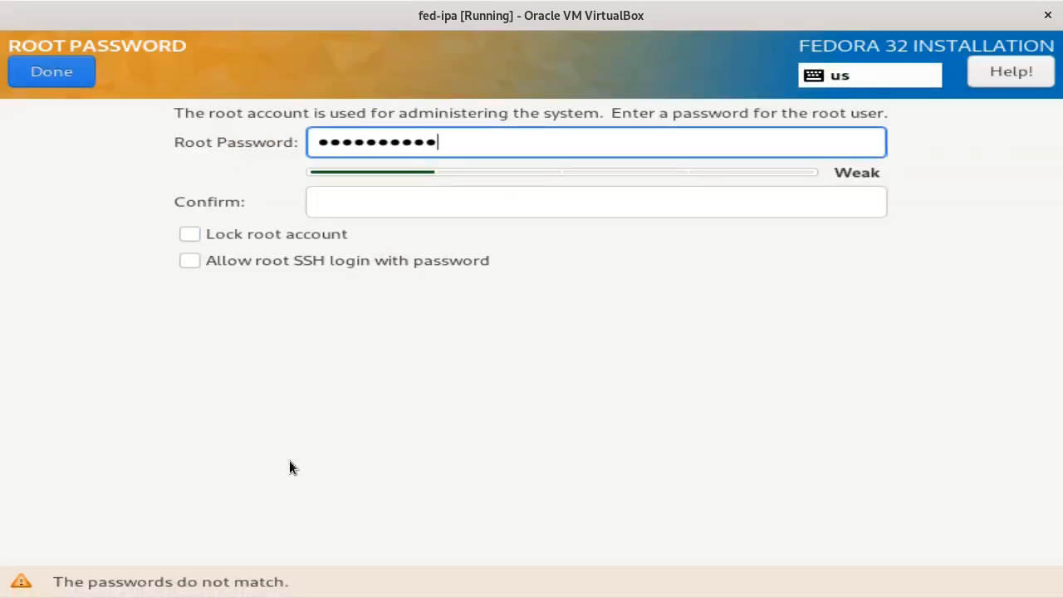
text(*)
key(Tab)
text(******)
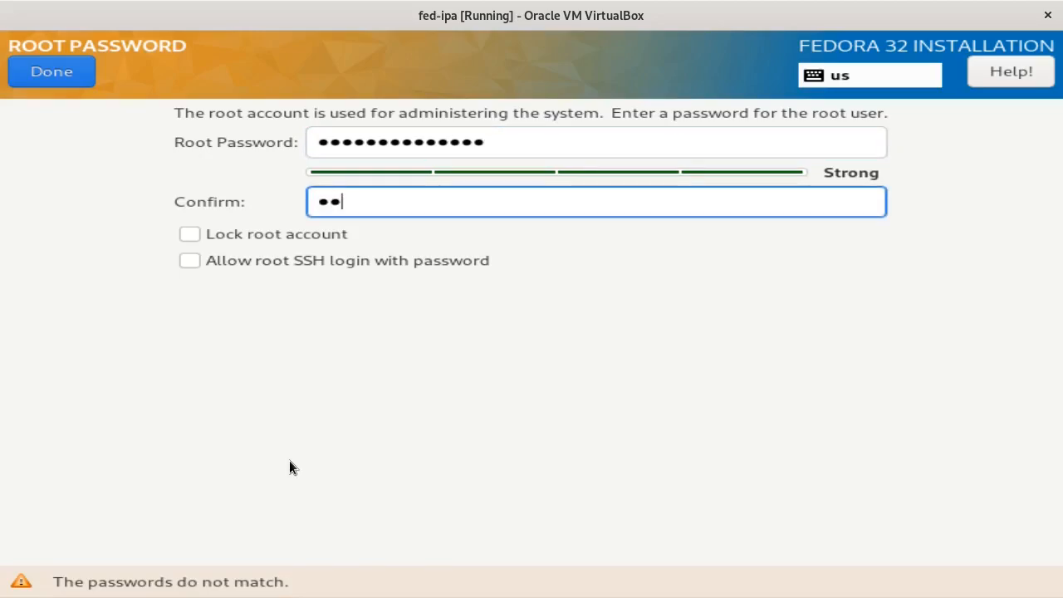
text(********)
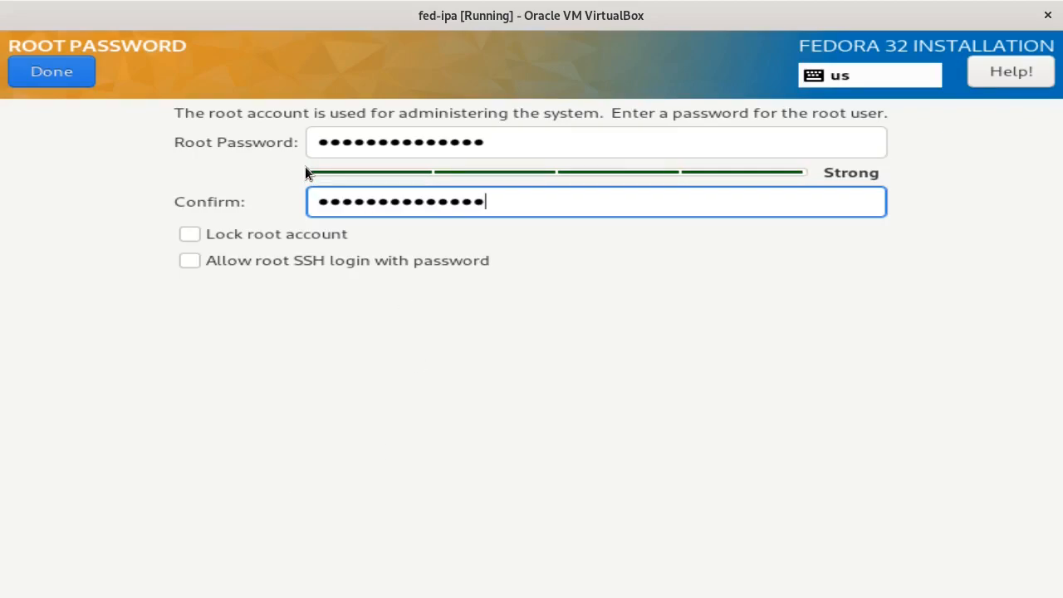
click(62, 71)
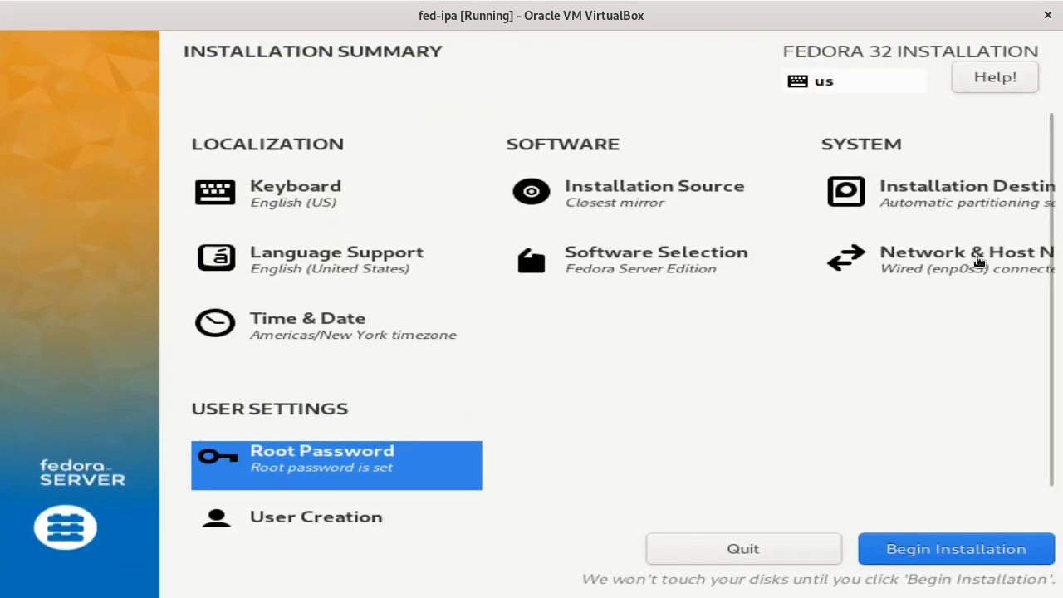
- Inspect the enp0s3 connection's IPv4 method list, leaving it on Automatic (DHCP)
click(924, 269)
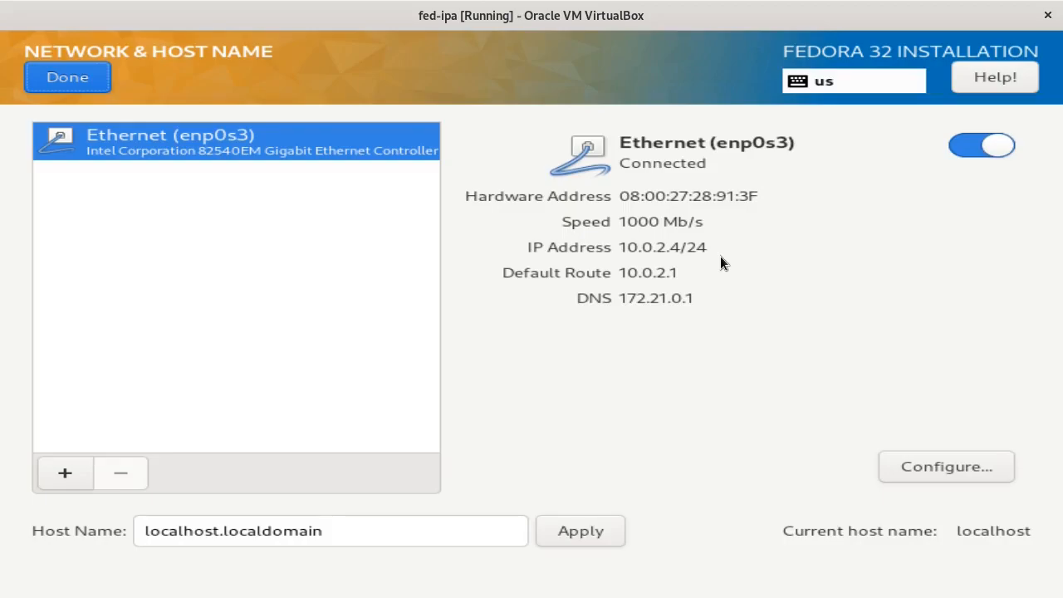
click(944, 467)
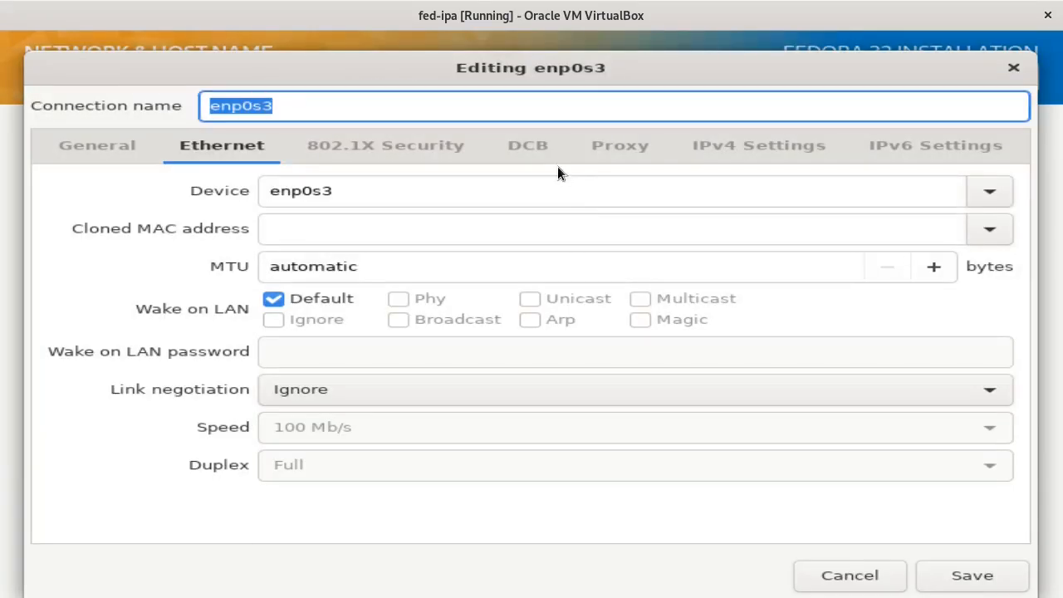
click(729, 141)
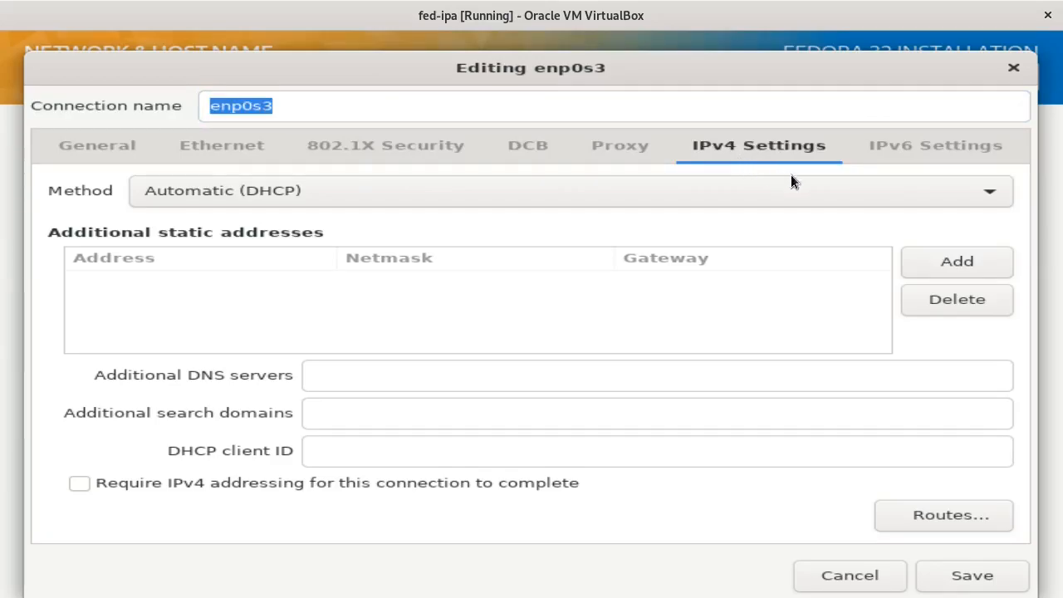
click(983, 195)
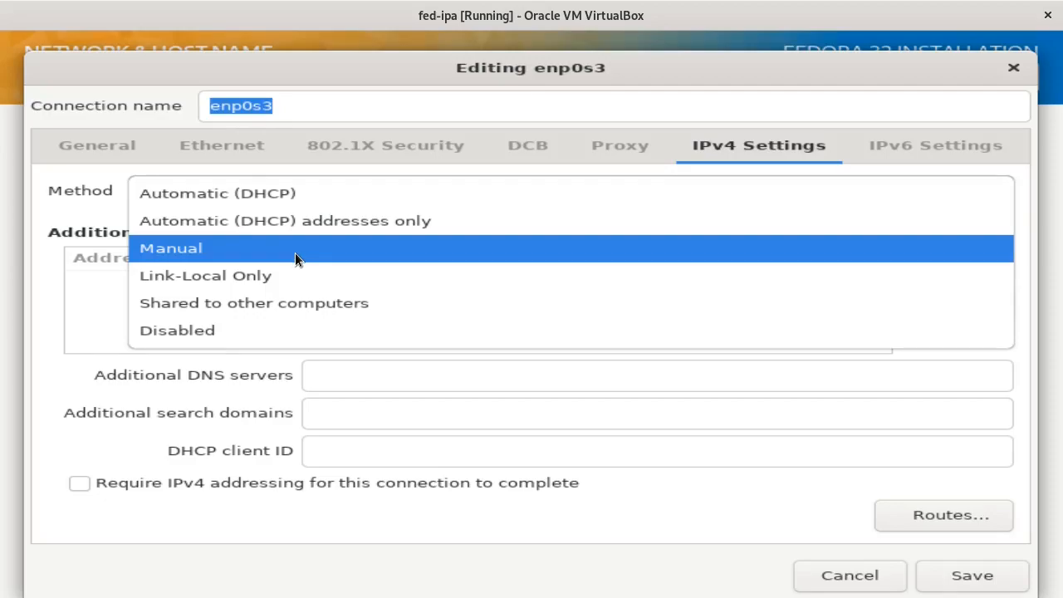
click(398, 76)
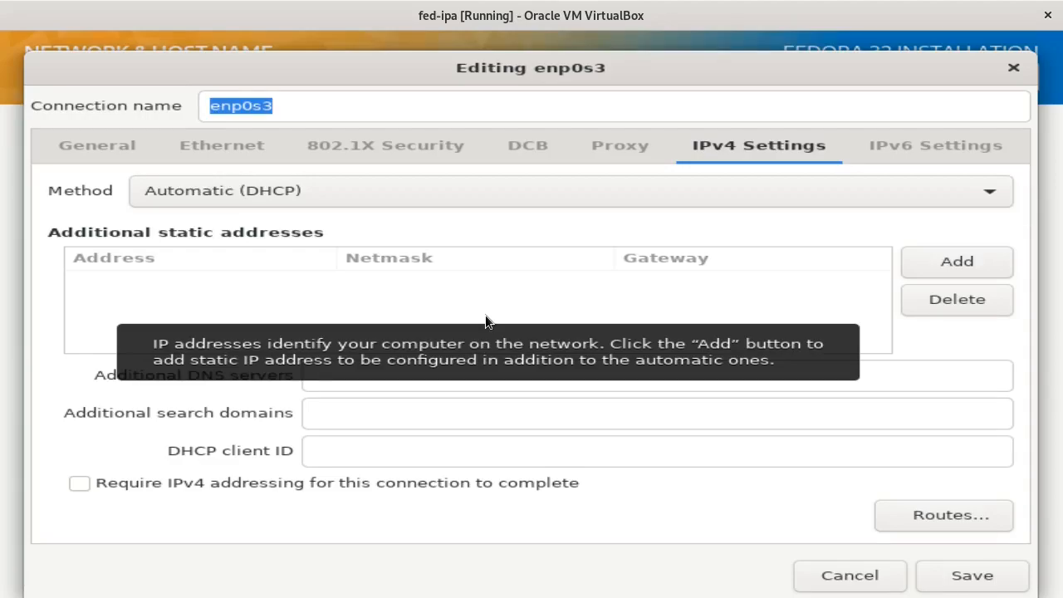
- Cancel the connection editor, then apply host name fed-ipa.example.com and finish network settings
click(833, 575)
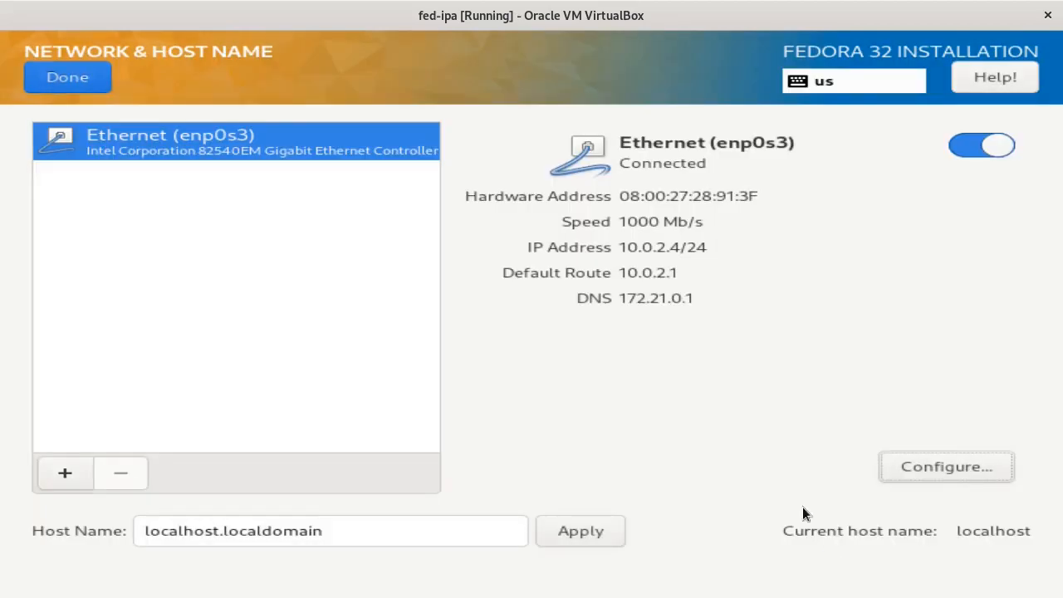
click(375, 538)
key(BackSpace)
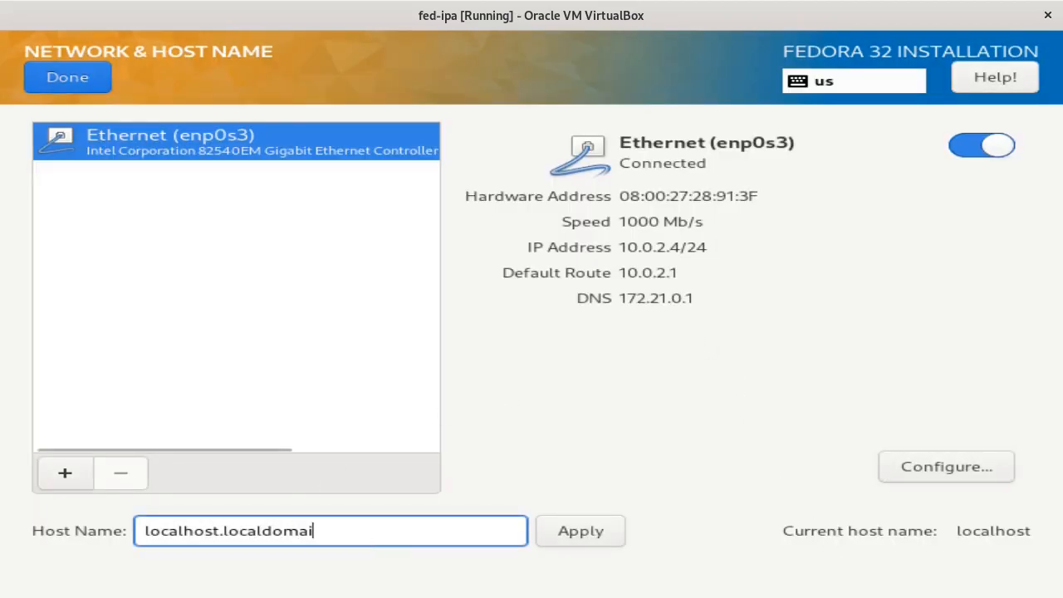
key(BackSpace)
key(BackSpace)
key(BackSpace)
key(BackSpace)
key(BackSpace)
key(BackSpace)
key(BackSpace)
key(BackSpace)
key(BackSpace)
key(BackSpace)
key(BackSpace)
key(BackSpace)
key(BackSpace)
key(BackSpace)
key(BackSpace)
key(BackSpace)
key(BackSpace)
key(BackSpace)
key(BackSpace)
key(BackSpace)
text(fed-ipa)
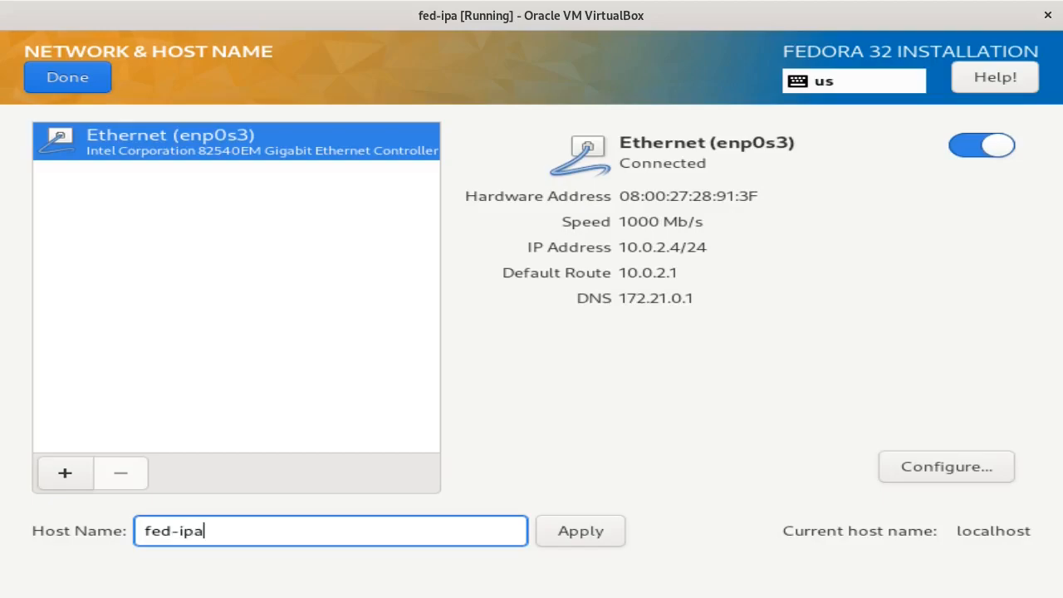
text(.example.com)
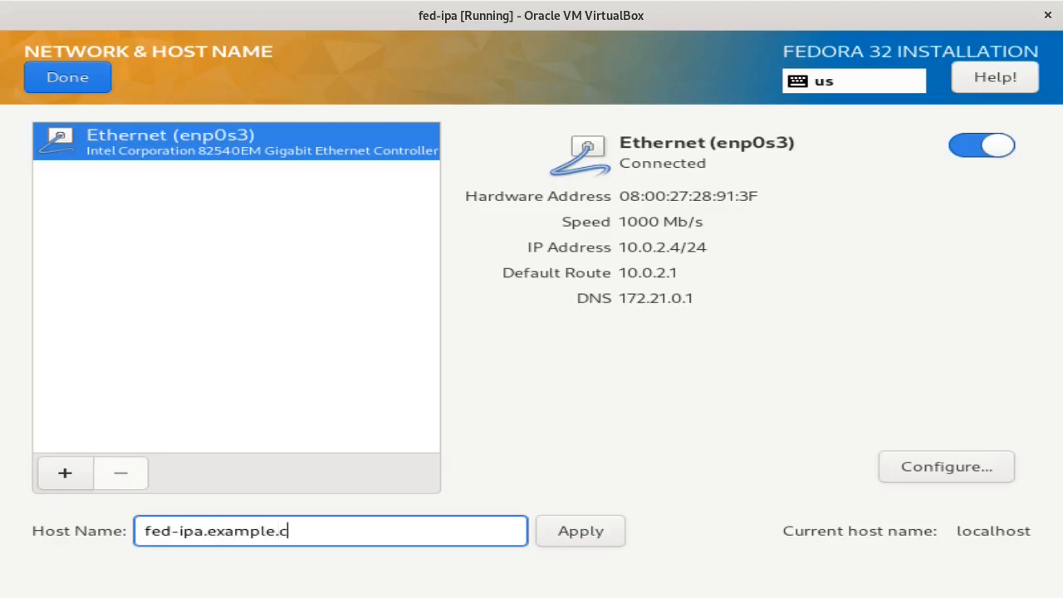
key(Home)
key(Right)
key(Right)
key(Right)
key(Right)
key(Right)
key(Right)
key(Right)
key(End)
click(596, 529)
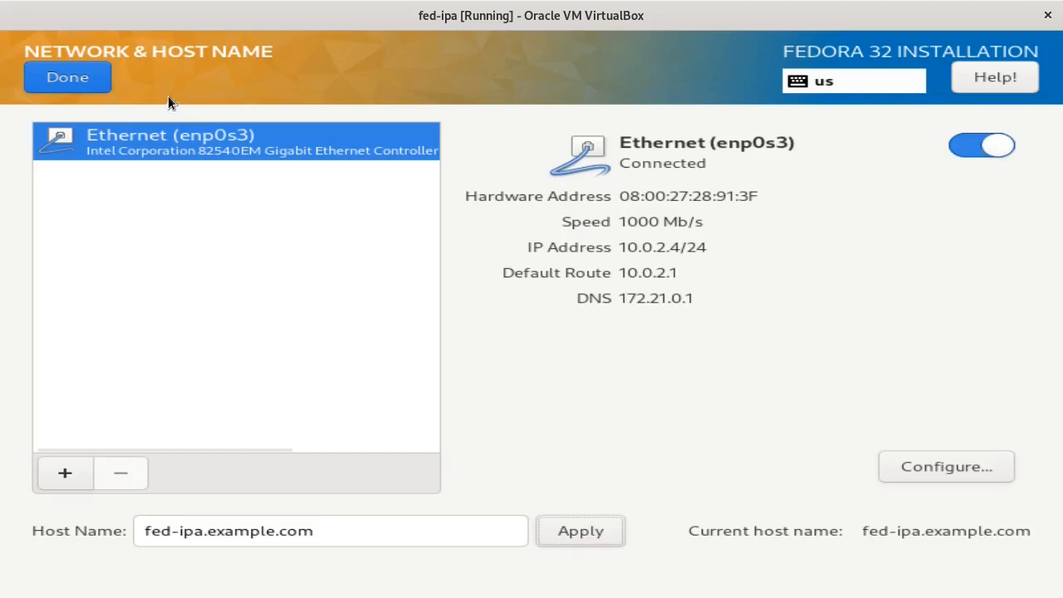
click(67, 81)
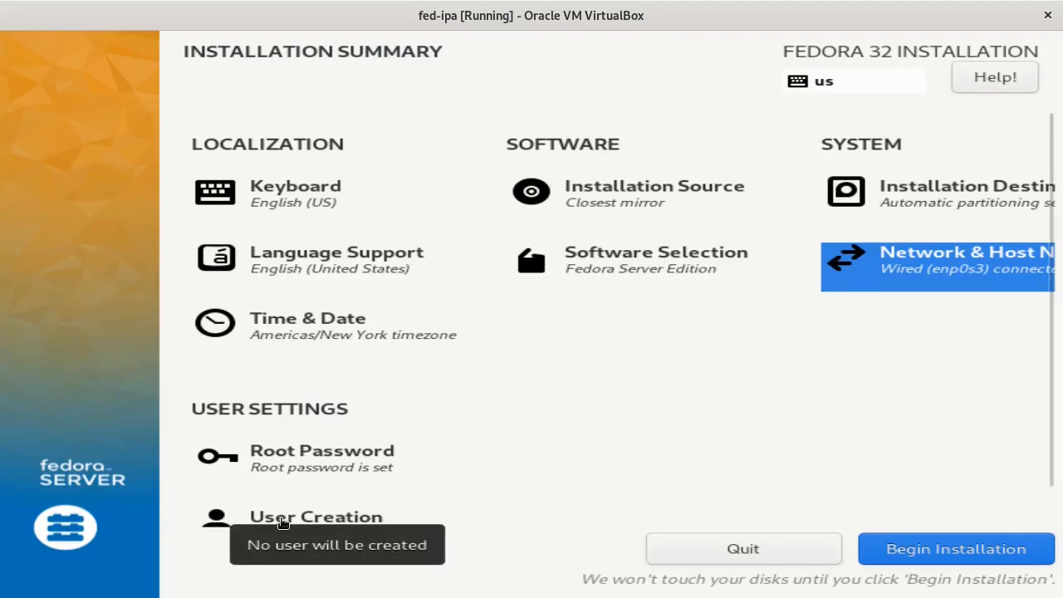
- Create the non-administrator account 'user' with a strong password and save it
click(334, 519)
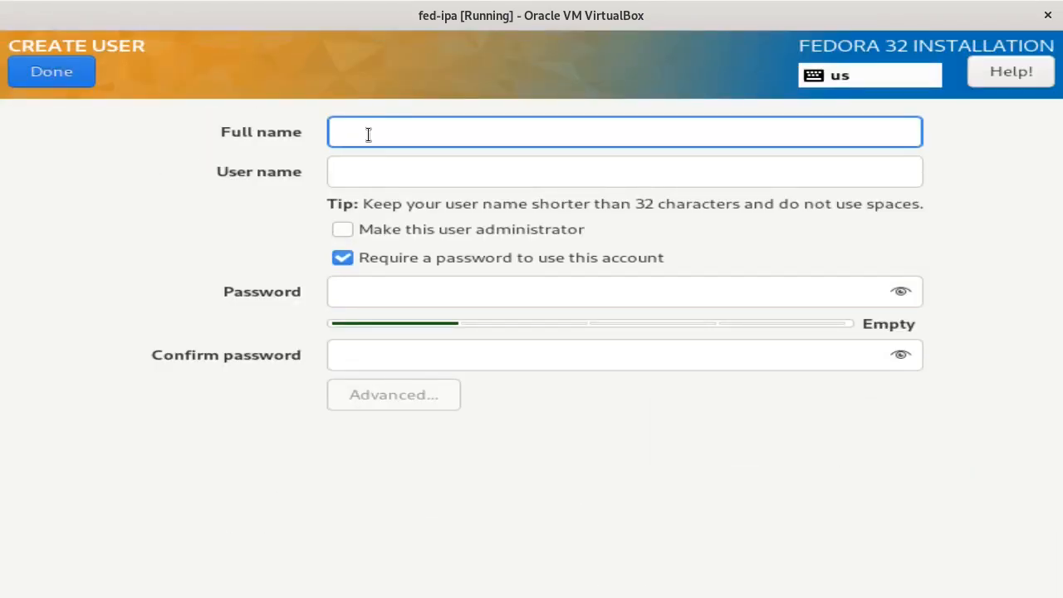
text(user)
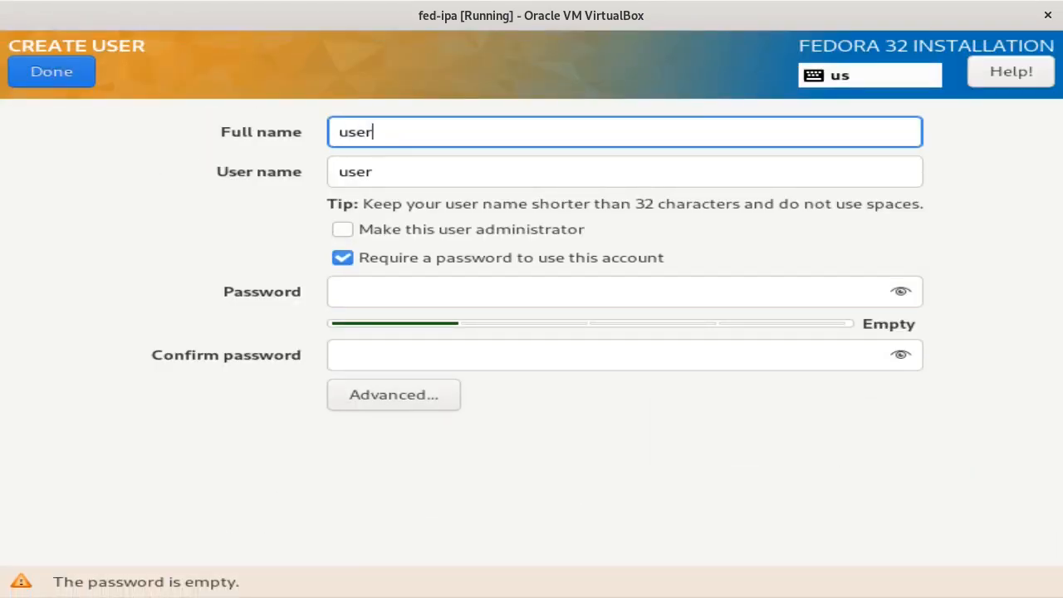
key(Tab)
key(Tab)
key(Tab)
key(Tab)
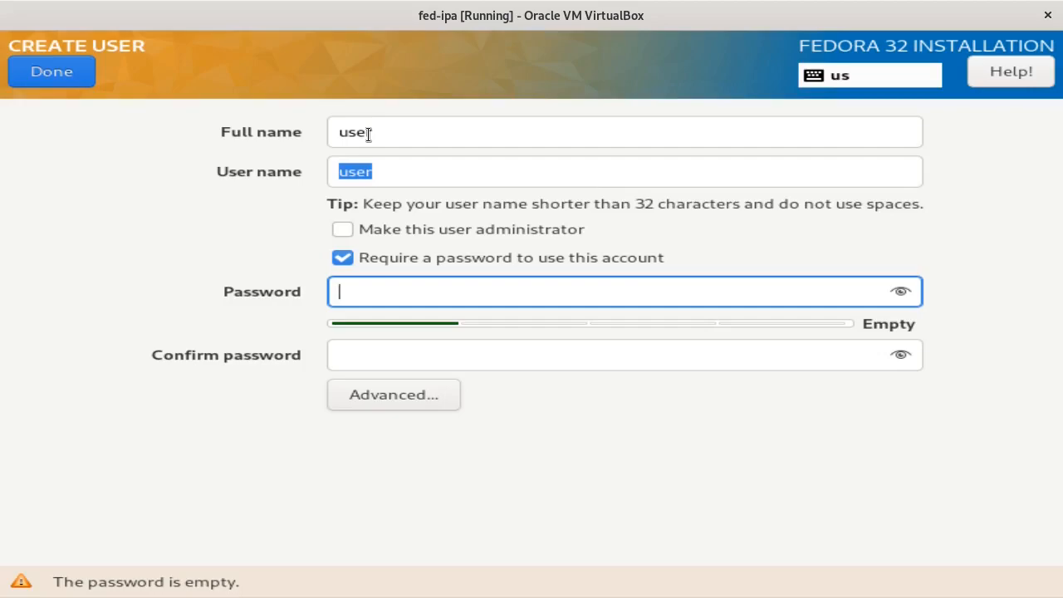
text(1234567890123)
key(Tab)
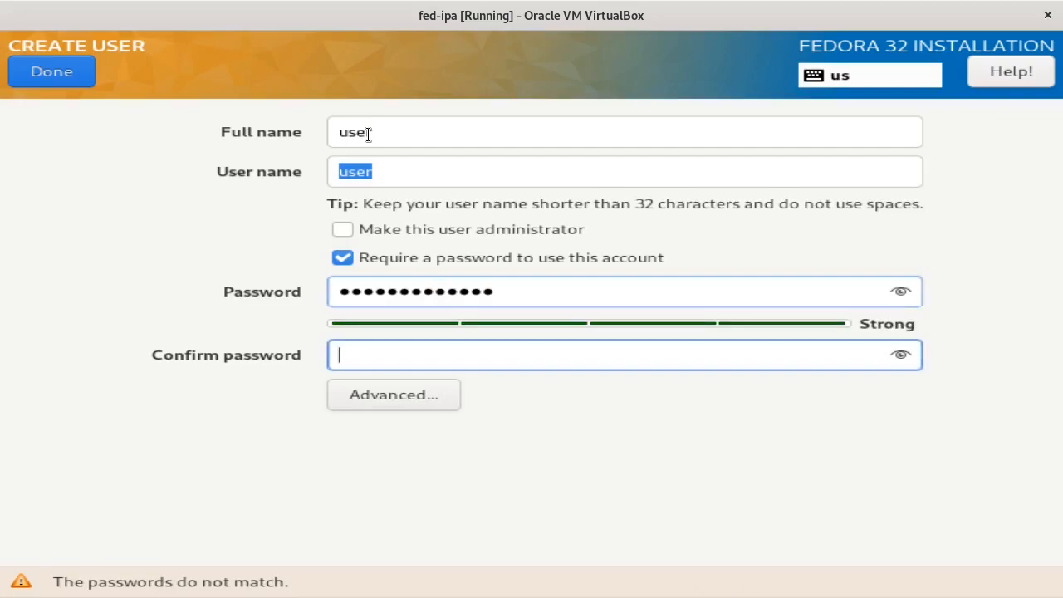
text(1234567890123)
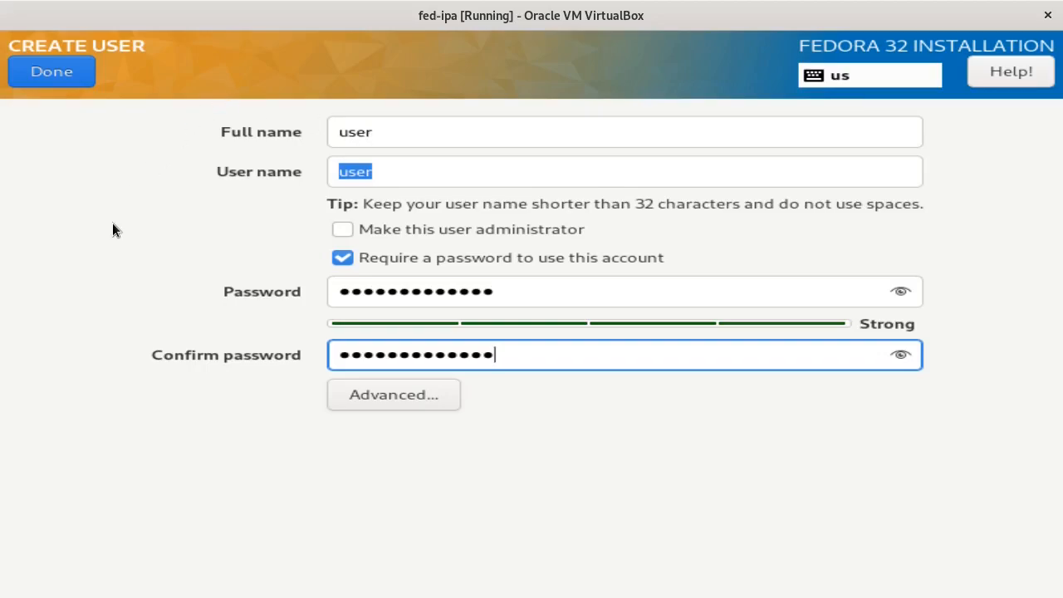
click(48, 75)
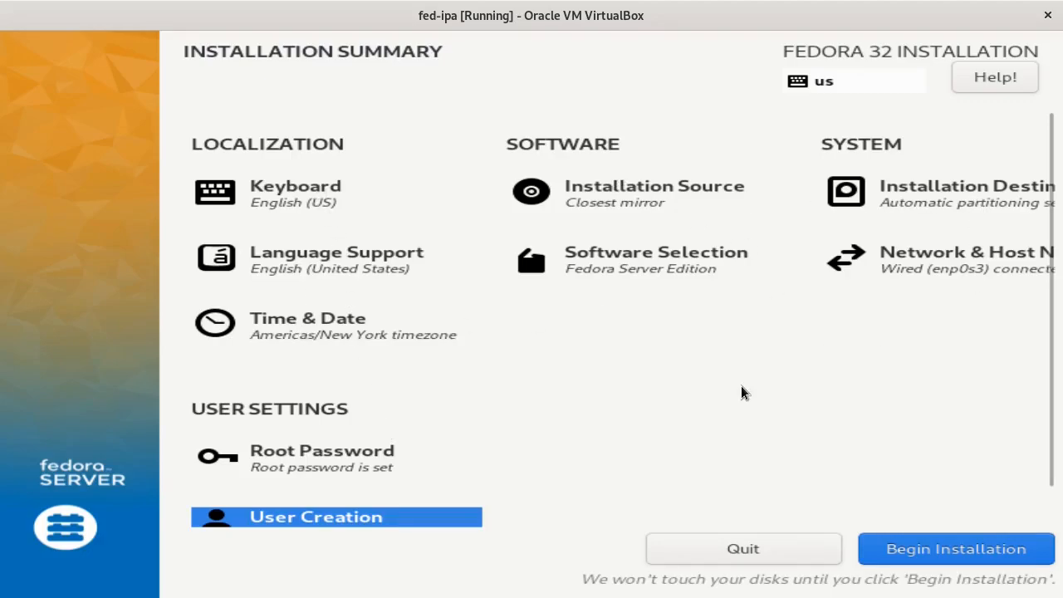
- Begin the Fedora 32 installation and let fed-ipa reboot to the GRUB menu
click(951, 552)
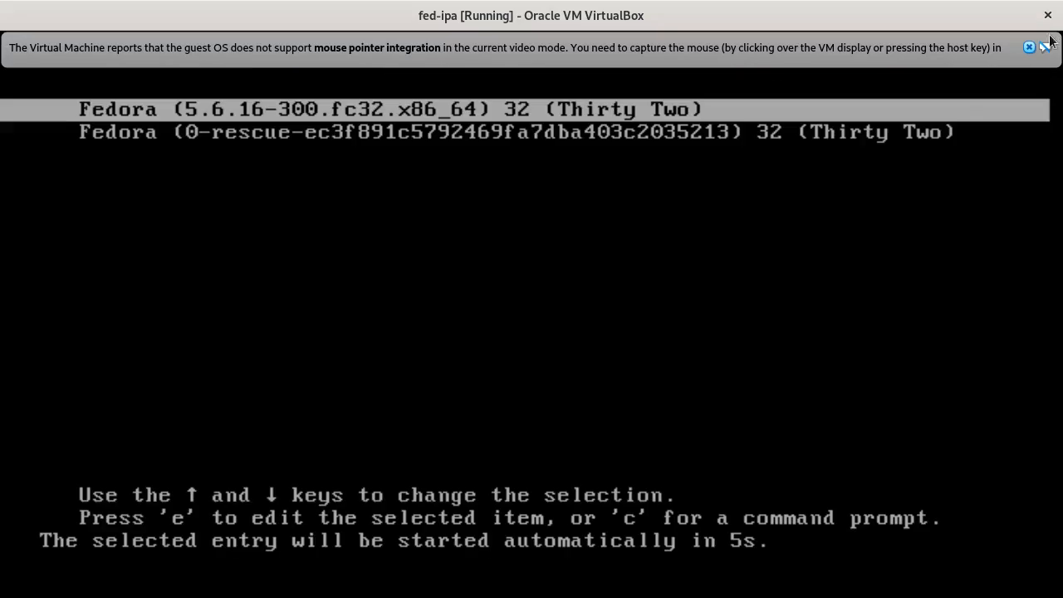
- Dismiss the mouse-integration notice and log into the console as root
click(1029, 47)
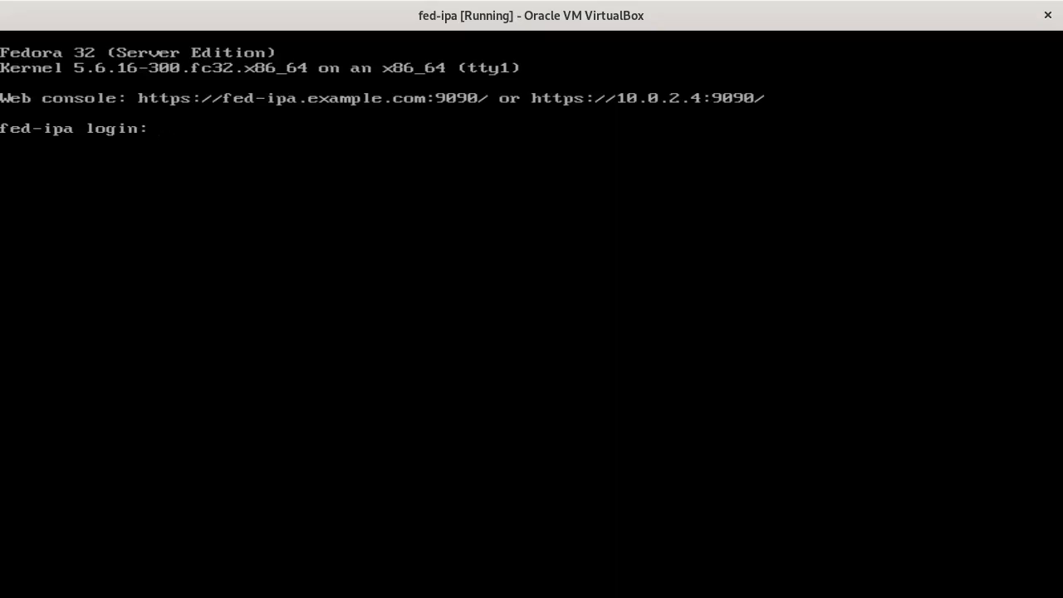
text(root)
key(Return)
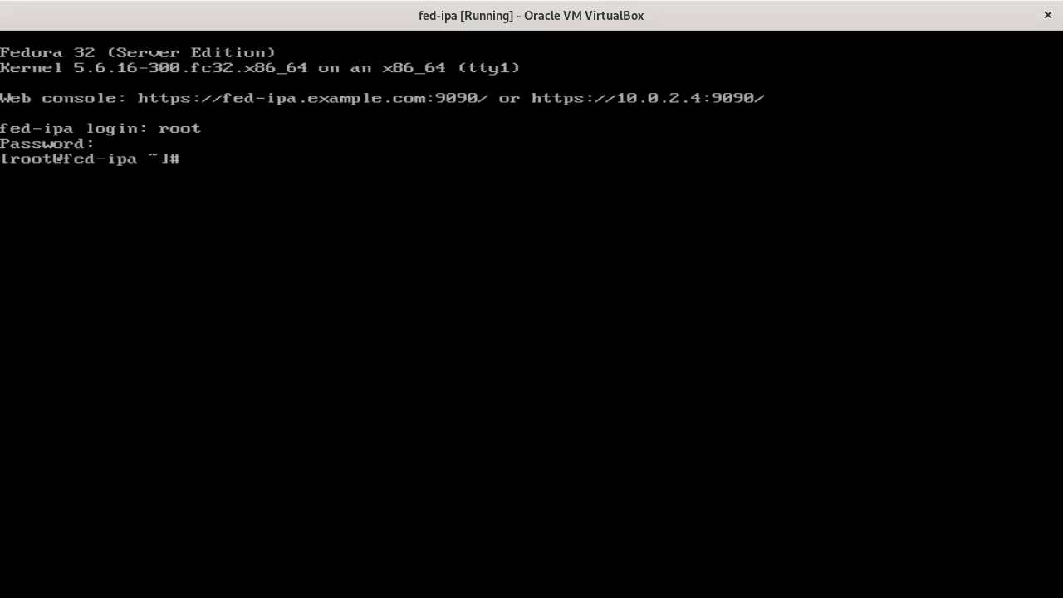
- Run nmcli to show enp0s3 at 10.0.2.4/24 with DNS 172.21.0.1
text(nmcli)
key(Return)
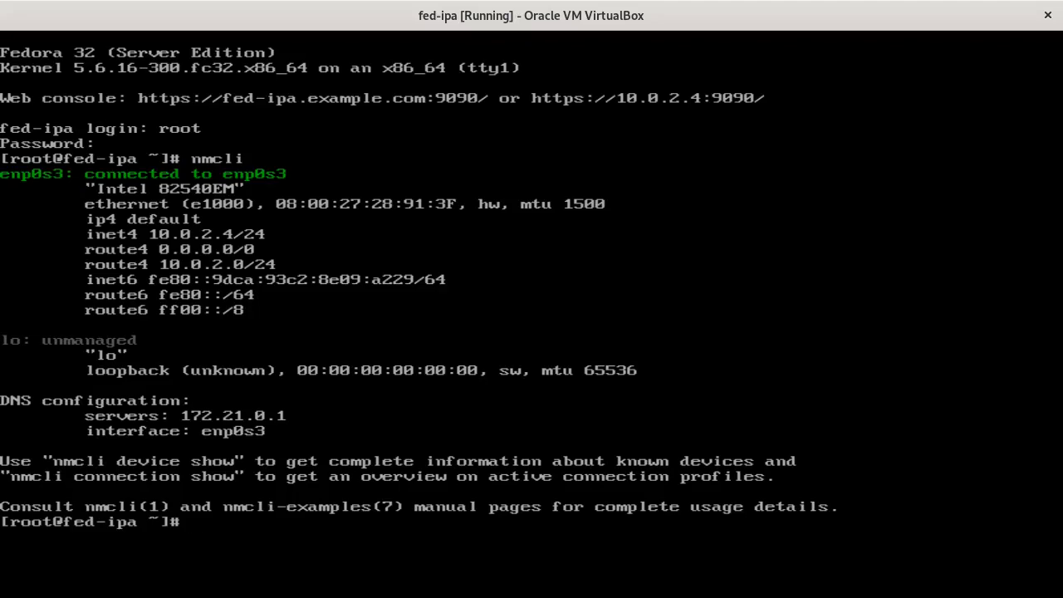
- Ping serverbash.com and stop it after 3 replies with 0% packet loss
text(ping serverbash.com)
key(Return)
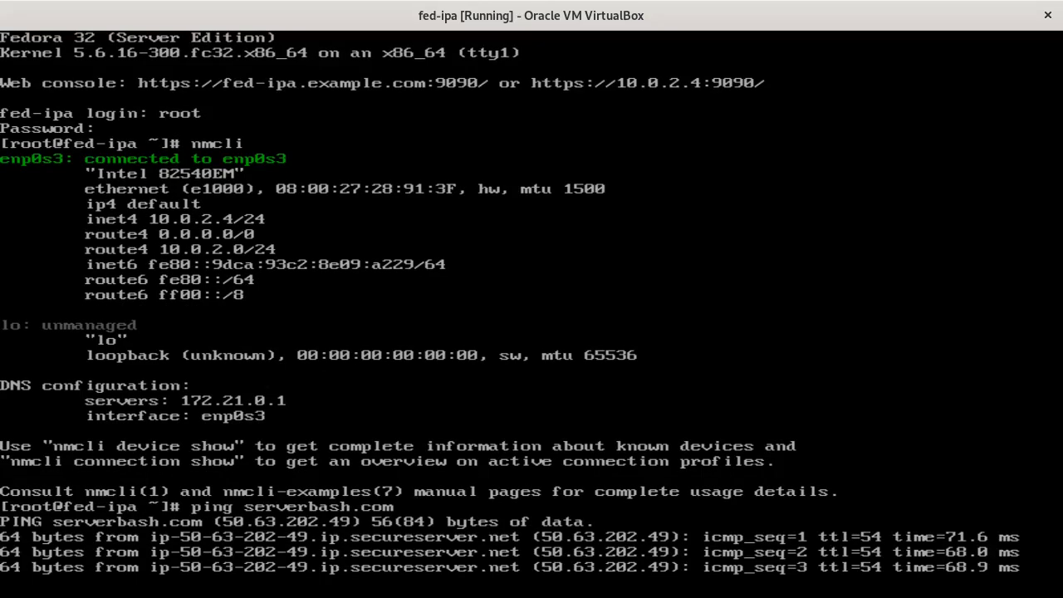
key(ctrl+c)
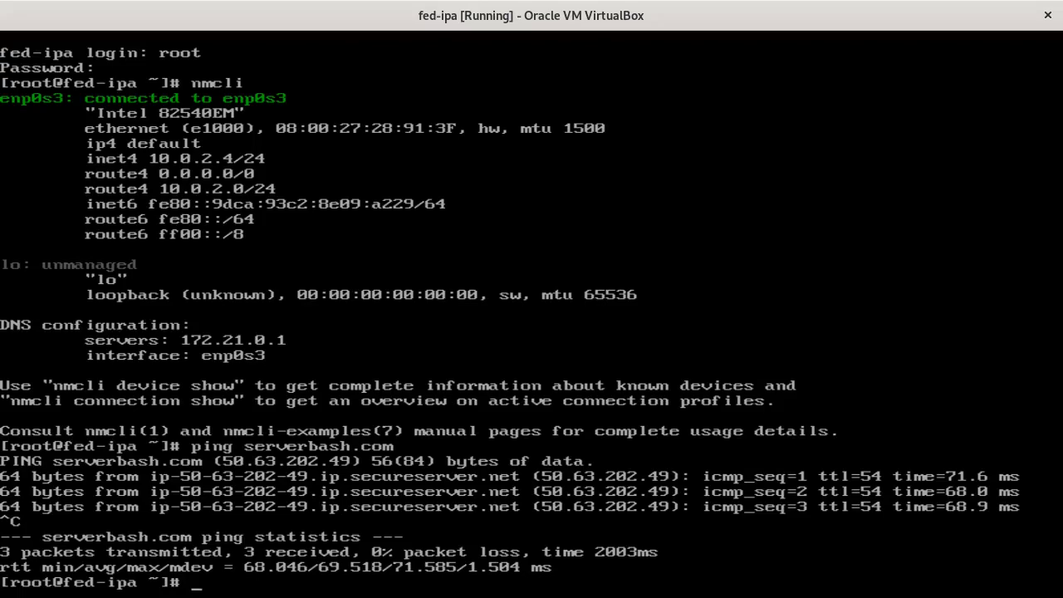
- Install vim with dnf, approving the 4 packages and the Fedora GPG key import
text(vim .)
key(BackSpace)
text(/e)
key(BackSpace)
key(BackSpace)
key(BackSpace)
key(BackSpace)
key(BackSpace)
key(BackSpace)
text(dnf install )
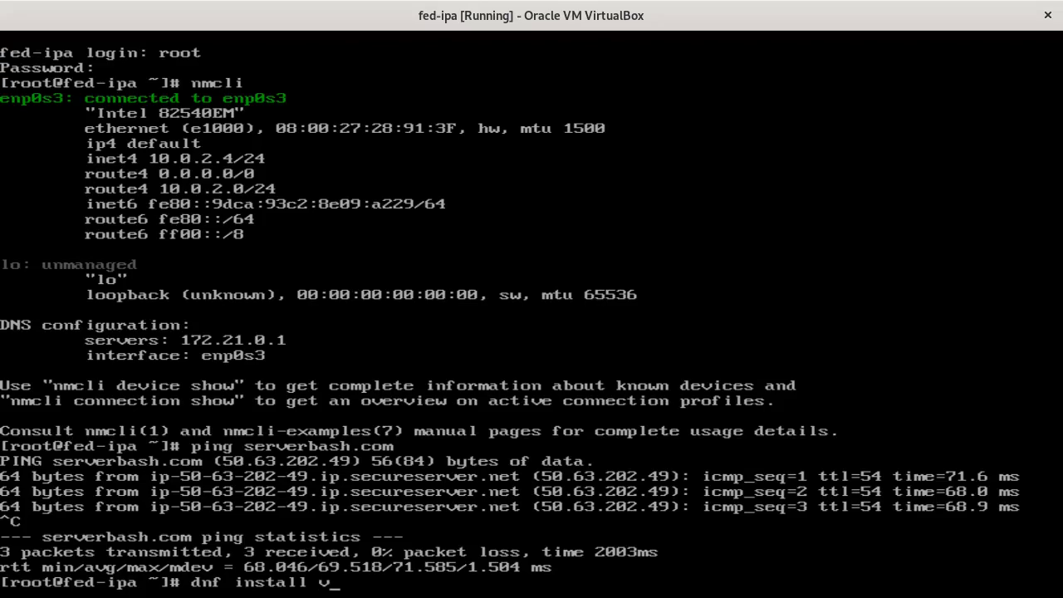
text(vim)
key(Return)
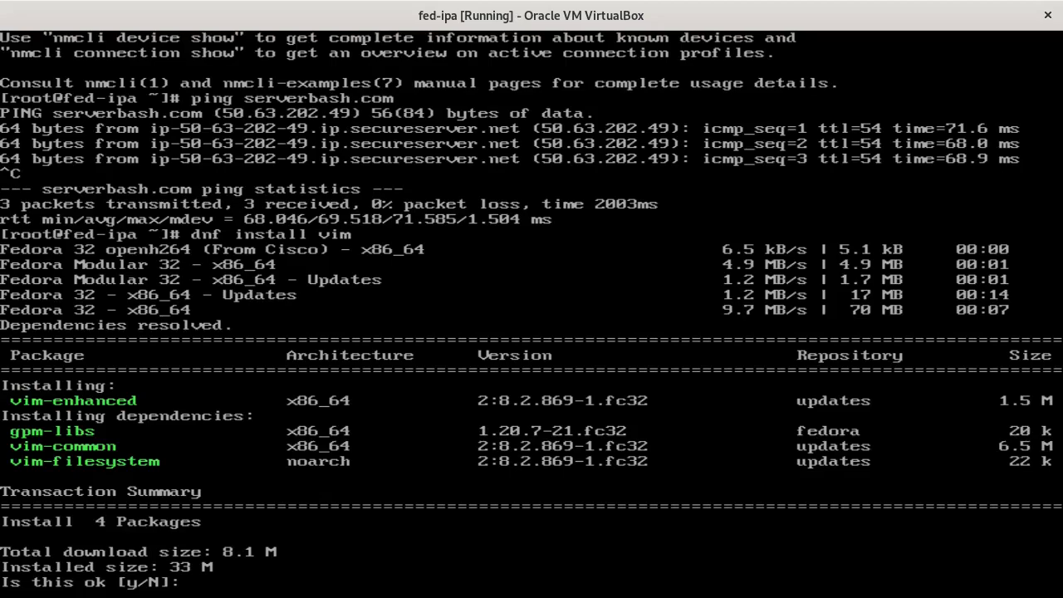
text(y)
key(Return)
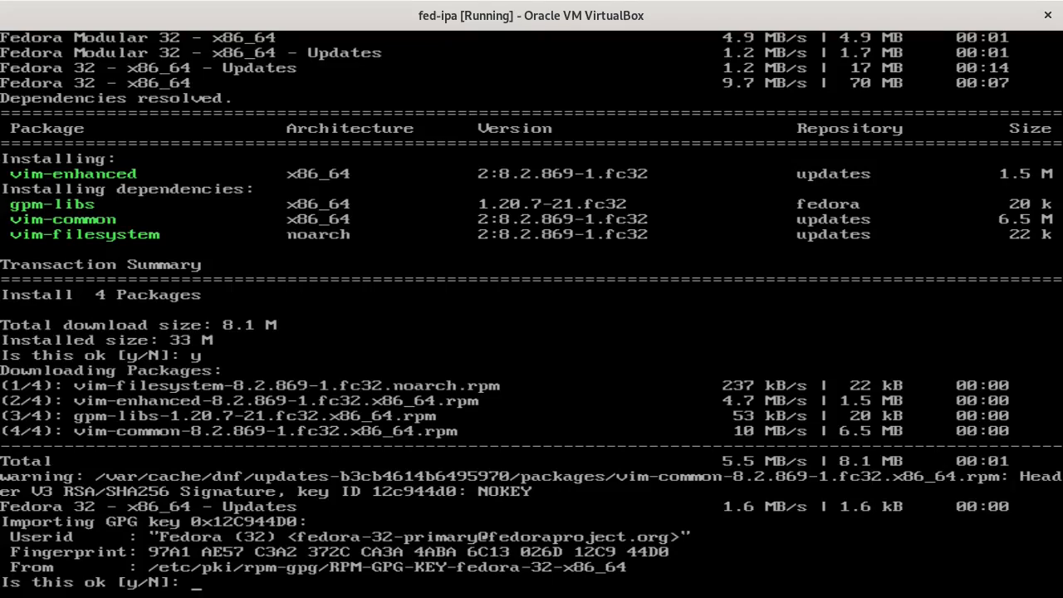
text(y)
key(Return)
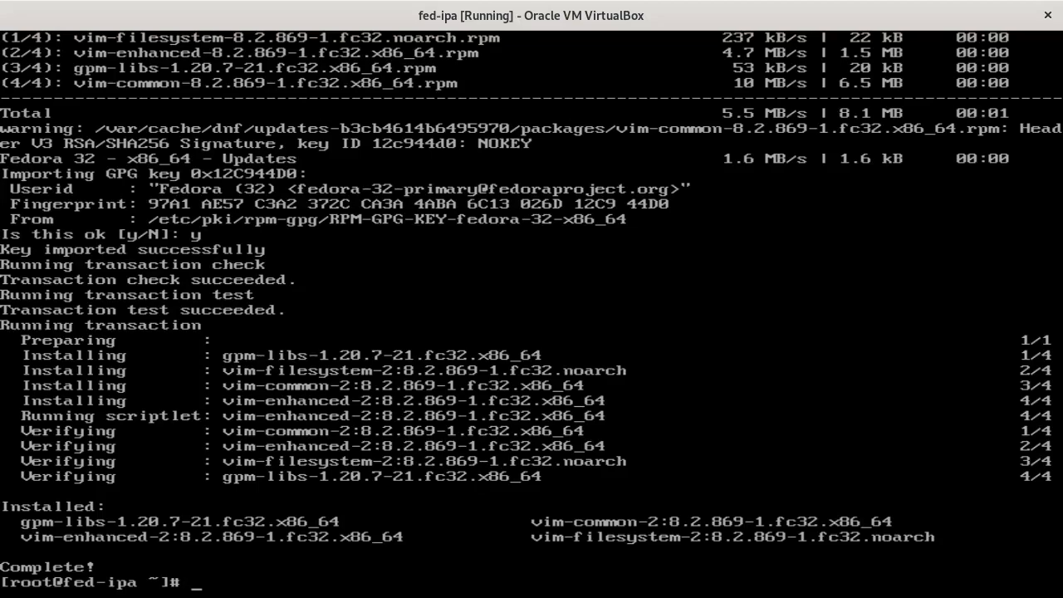
text(vim /etc/default/grub)
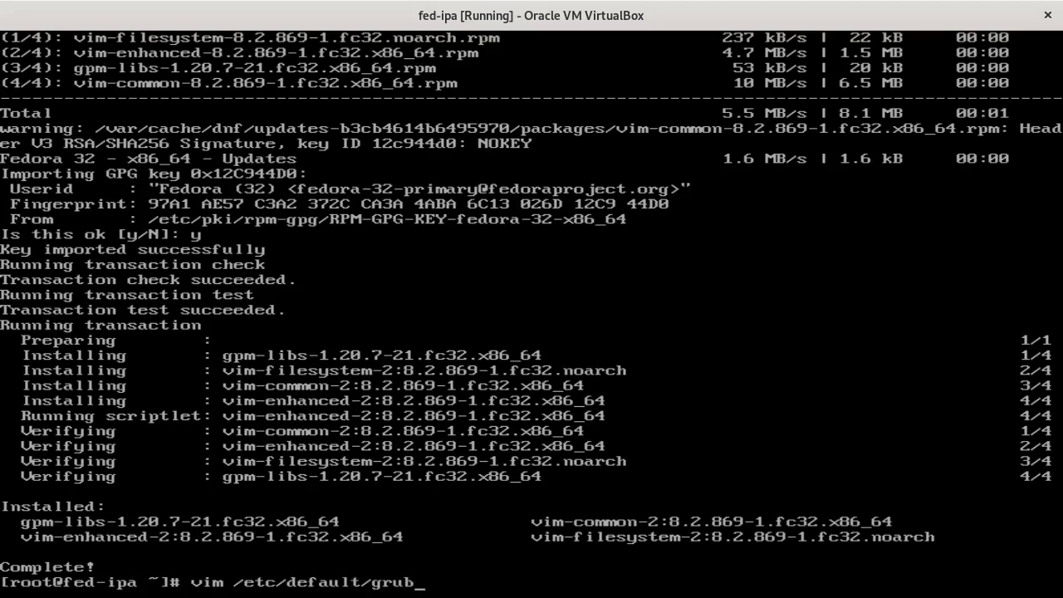
- Add GRUB_CMDLINE_LINUX_DEFAULT="nomodeset" and GRUB_GFXPAYLOAD_LINUX=1280x720 to the end of /etc/default/grub
key(Return)
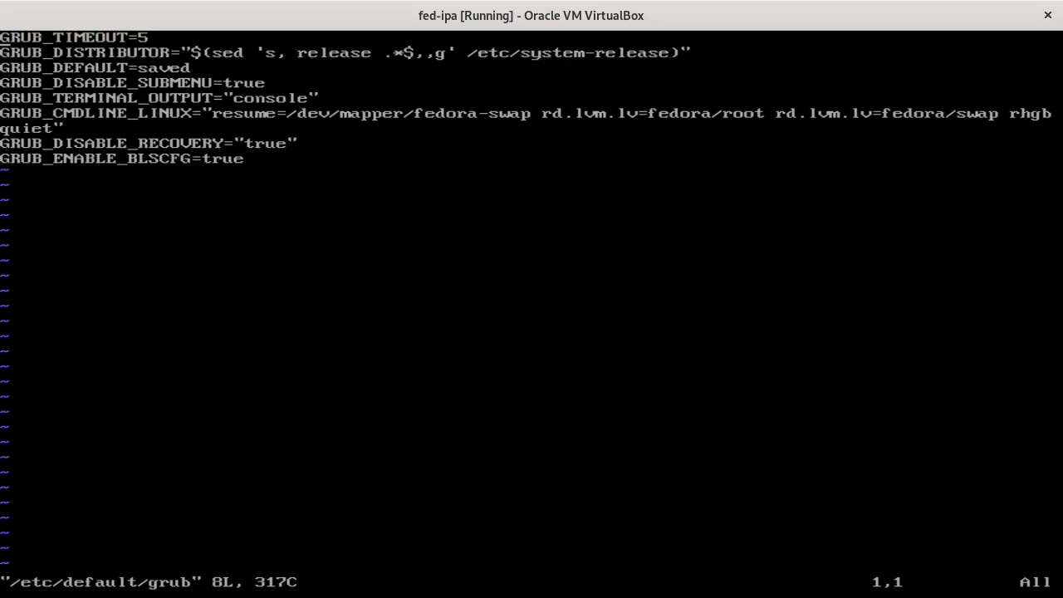
key(i)
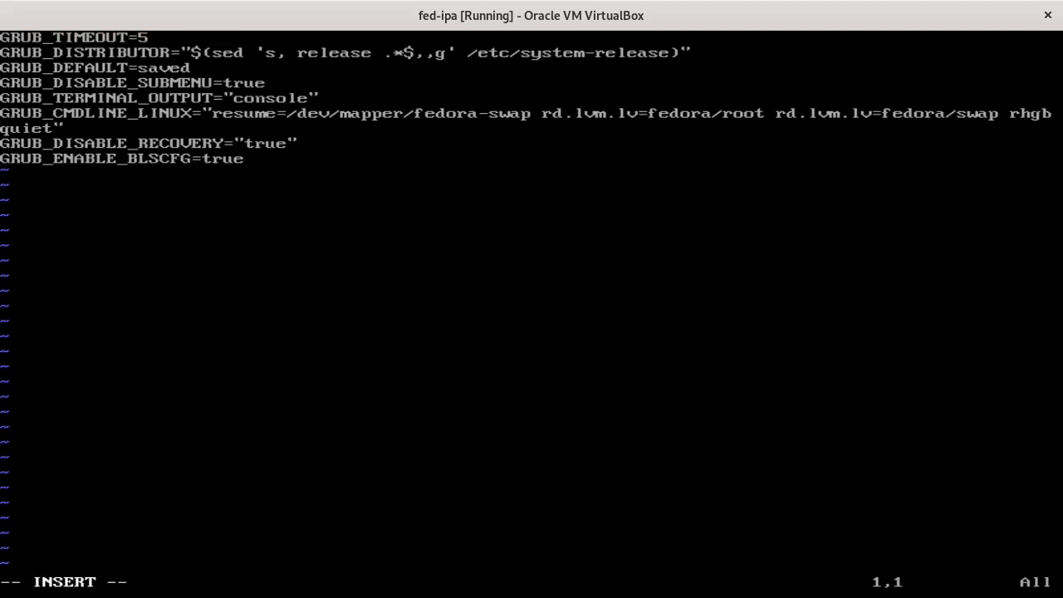
key(Down)
key(Down)
key(Down)
key(Down)
key(Down)
key(Down)
key(Down)
key(End)
key(Return)
text(GRUB_CMDLINE_LINUX_DE)
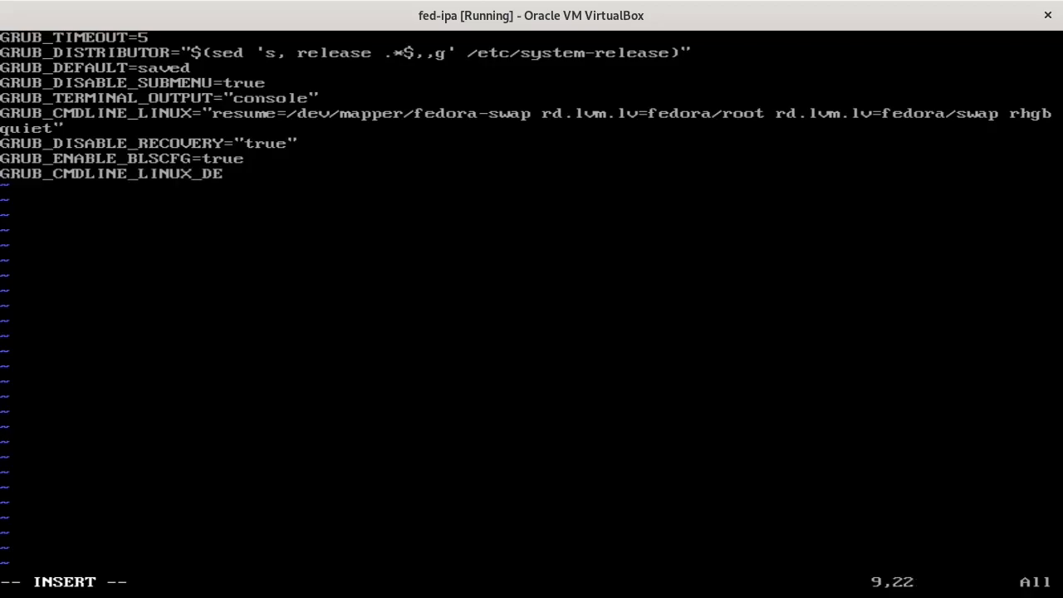
text(FAULT="nomodeset")
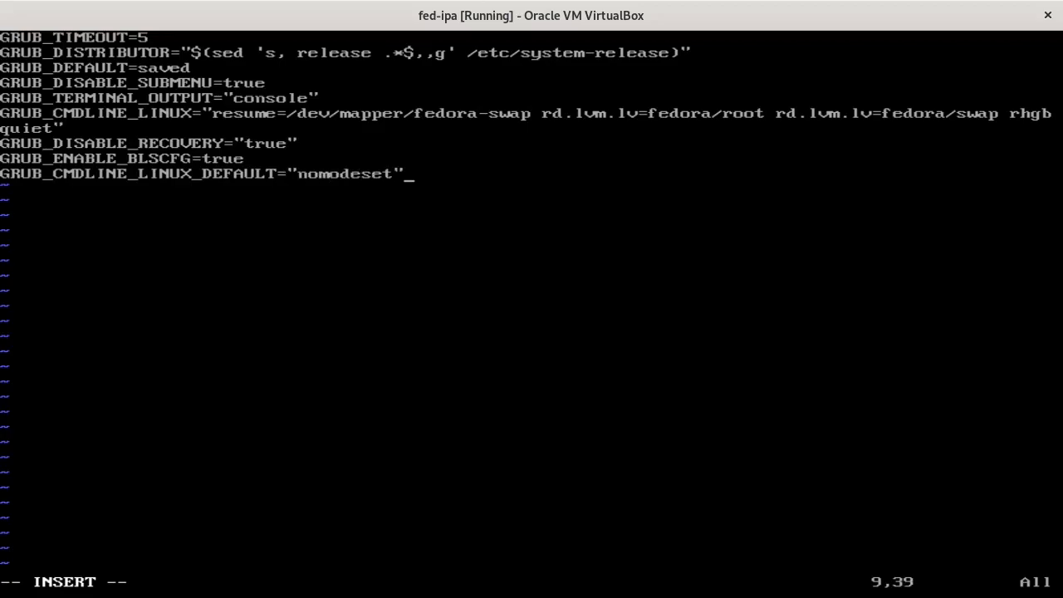
key(Return)
text(GRUB_)
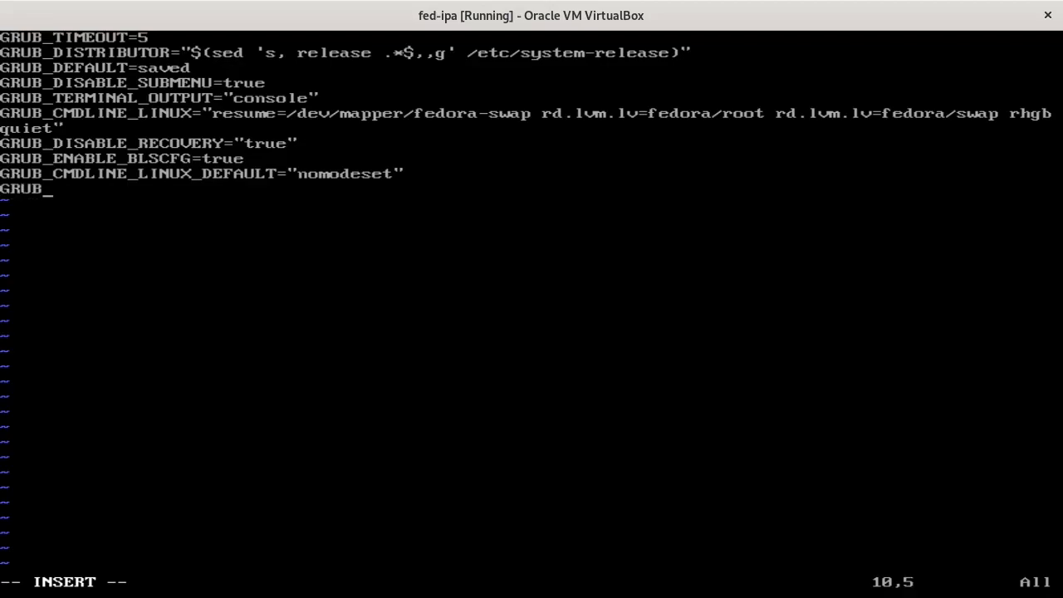
text(GFXPA)
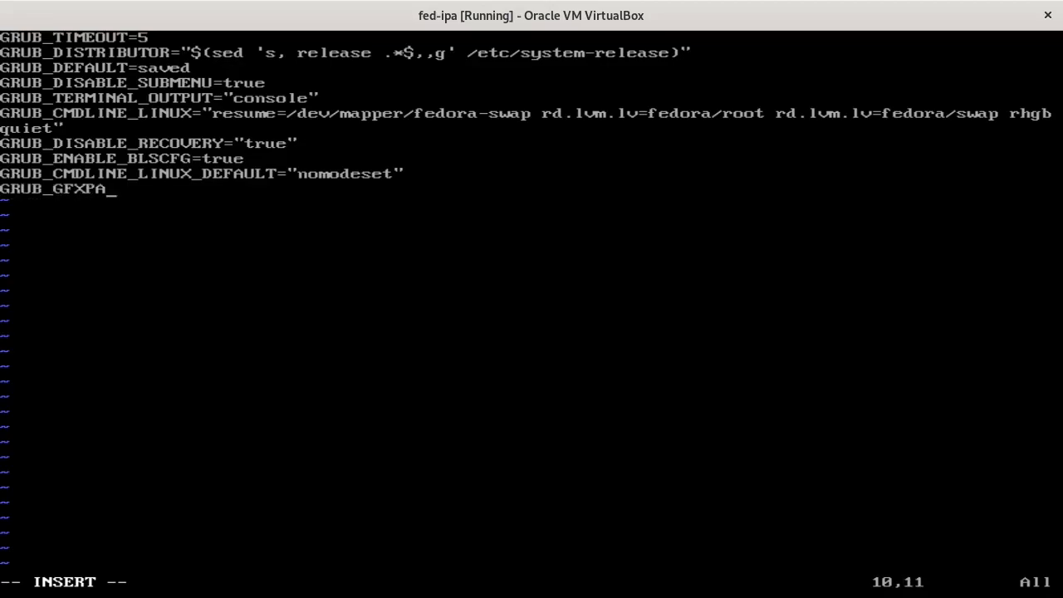
text(YLOAD_LINUX=)
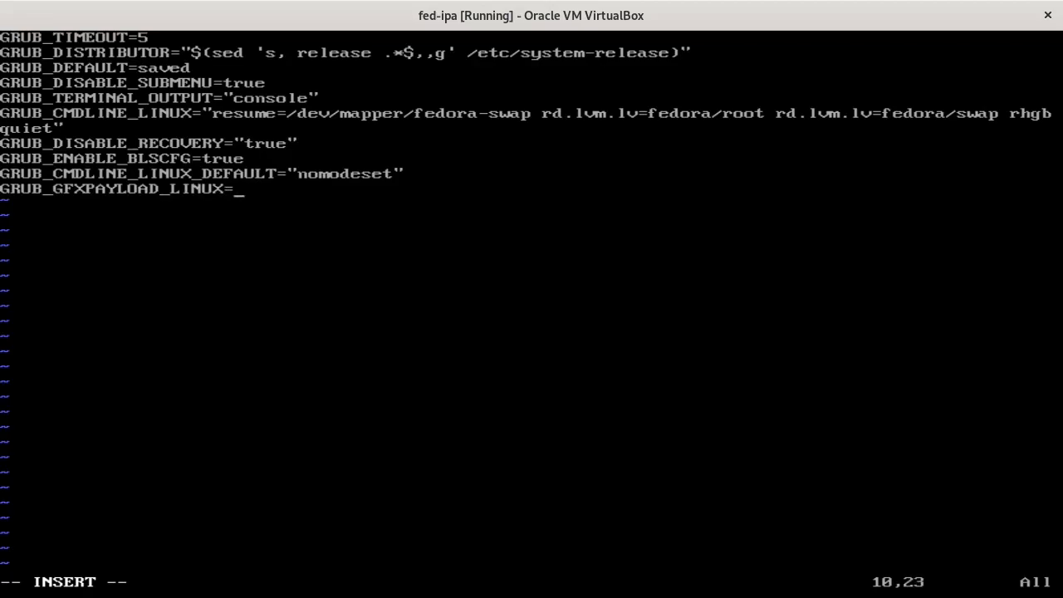
text(1280x720)
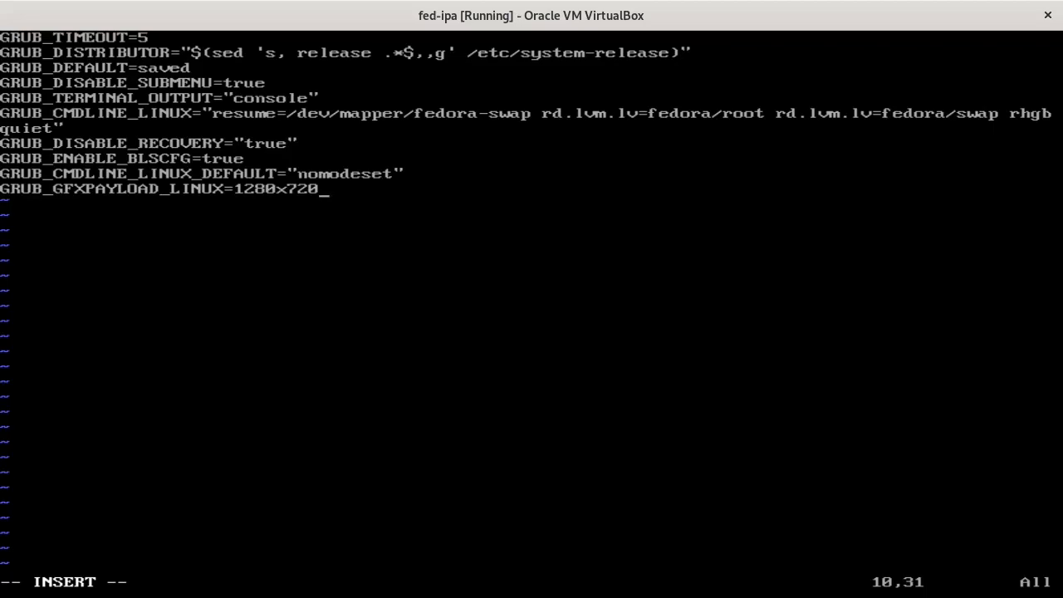
- Save /etc/default/grub and quit vim with :wq
key(Up)
key(Down)
key(Escape)
text(:wq)
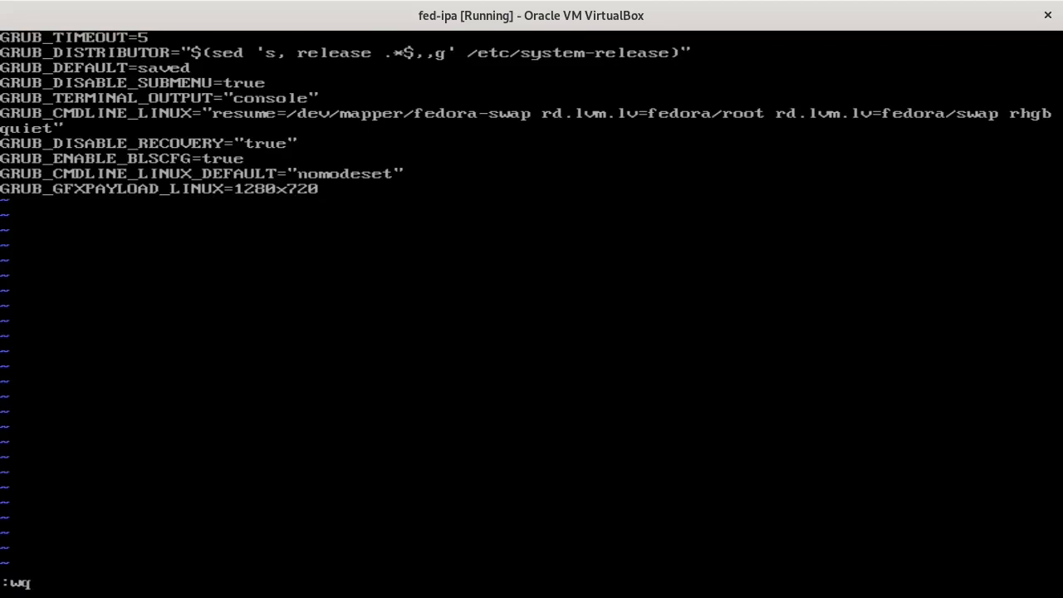
key(Return)
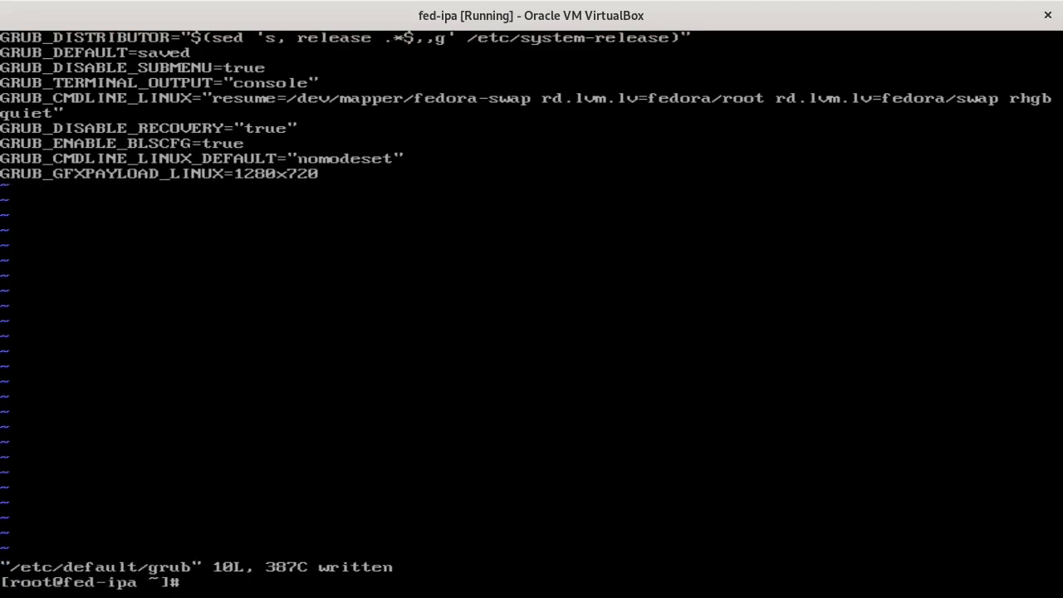
- Regenerate the GRUB configuration with grub2-mkconfig
text(grub2-mkconfig)
key(Return)
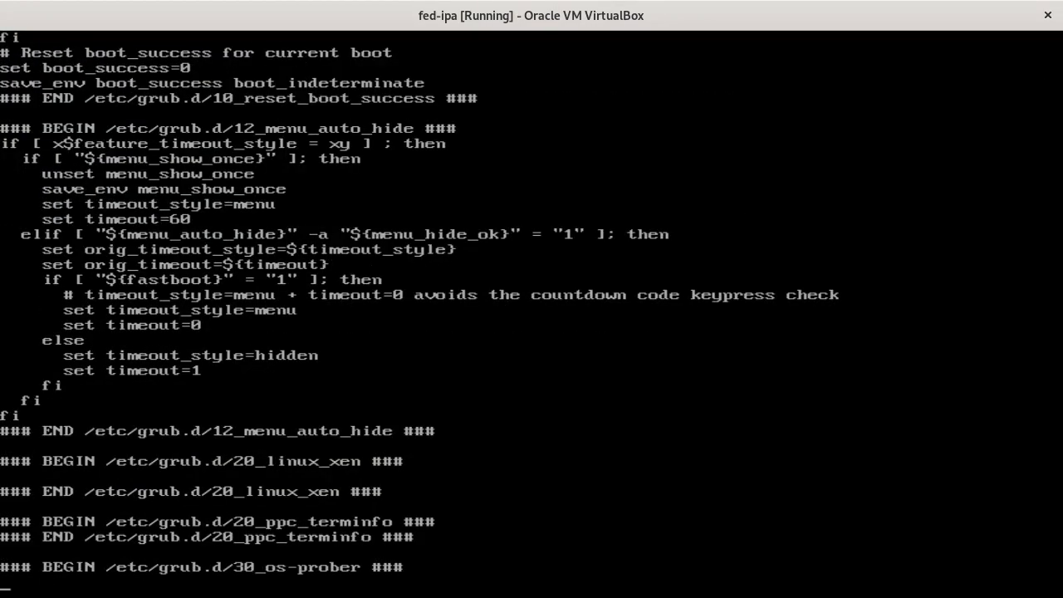
text(reboot)
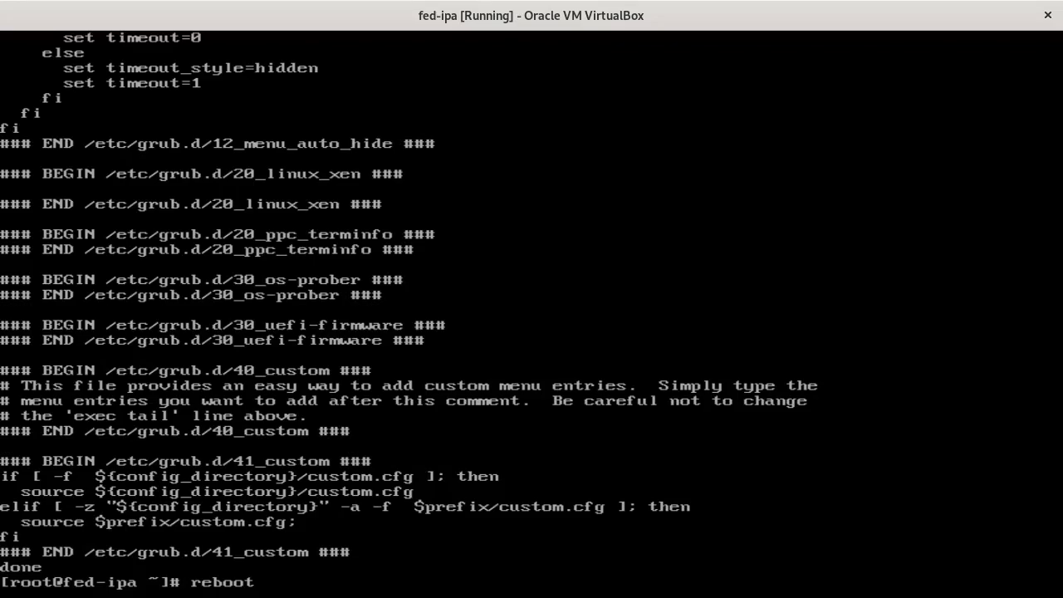
key(BackSpace)
key(BackSpace)
key(BackSpace)
key(BackSpace)
key(BackSpace)
key(BackSpace)
- Abandon the console-setup commands and reboot the fed-ipa VM
text(dnf install)
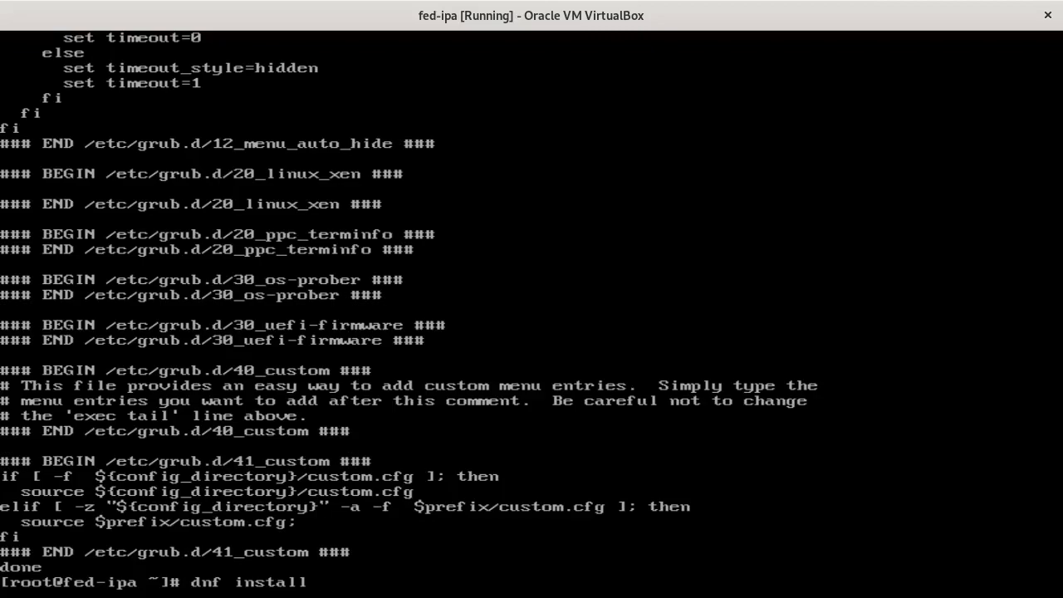
text( console-setup)
key(BackSpace)
key(BackSpace)
key(BackSpace)
key(BackSpace)
key(BackSpace)
key(BackSpace)
key(BackSpace)
key(BackSpace)
key(BackSpace)
key(BackSpace)
key(BackSpace)
key(BackSpace)
key(BackSpace)
key(BackSpace)
key(BackSpace)
key(BackSpace)
key(BackSpace)
key(BackSpace)
key(BackSpace)
key(BackSpace)
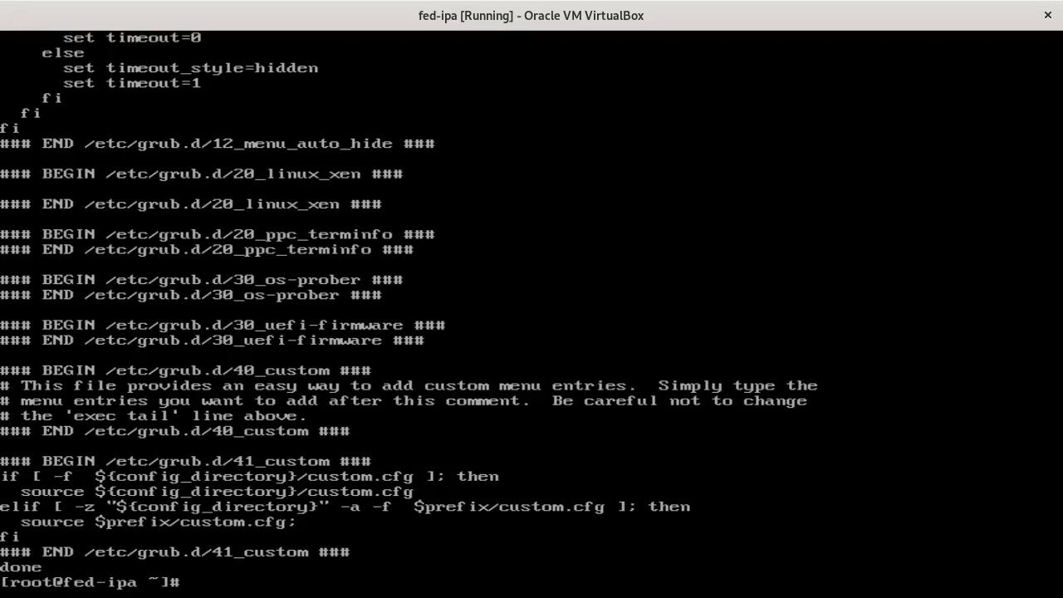
text(vim /etc/default/)
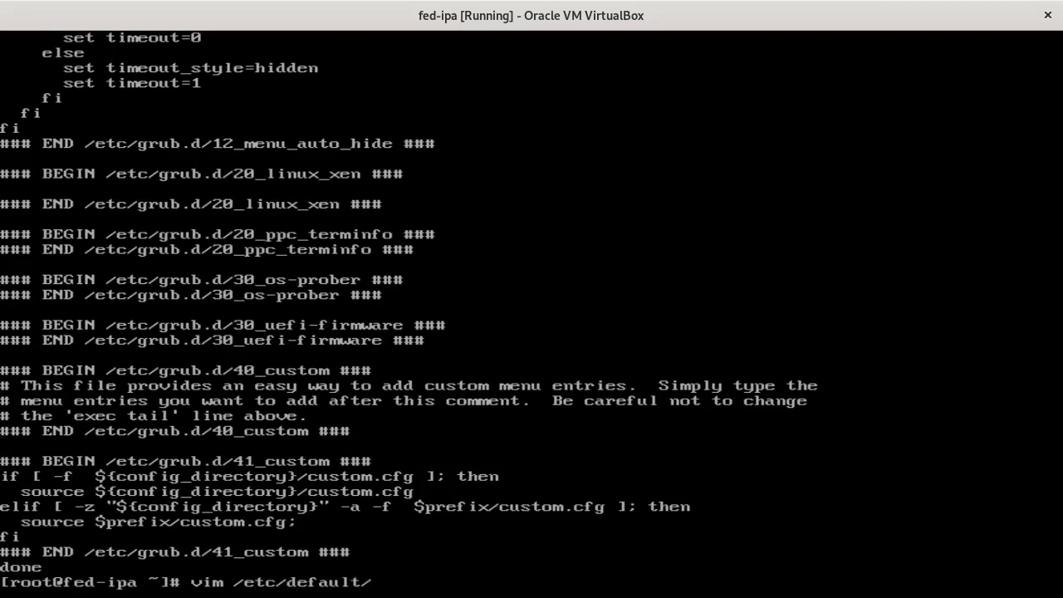
text(console-setup)
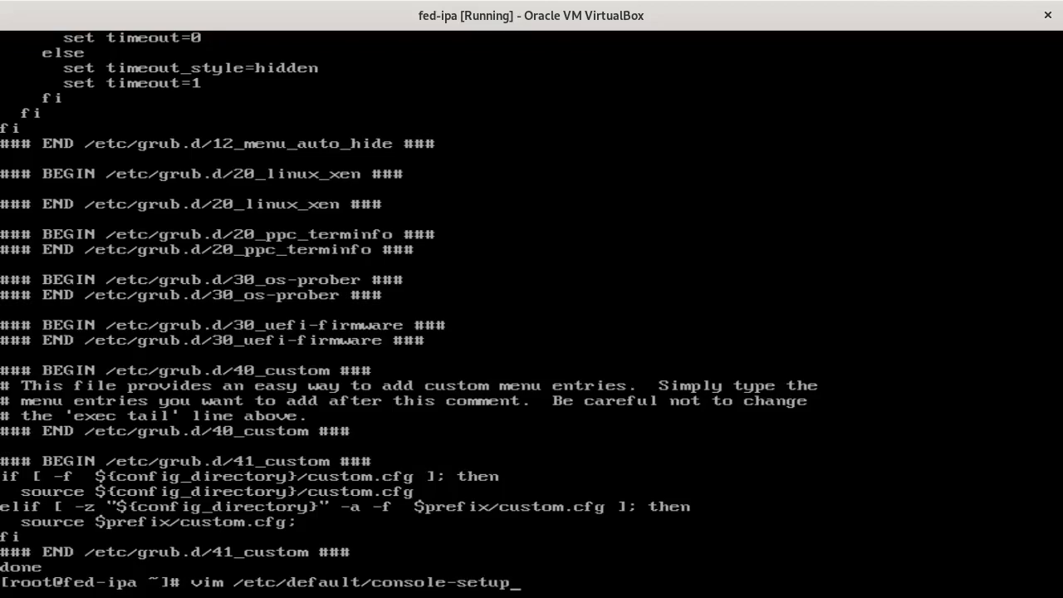
key(BackSpace)
key(BackSpace)
key(BackSpace)
key(BackSpace)
key(BackSpace)
key(BackSpace)
key(BackSpace)
key(BackSpace)
key(BackSpace)
key(BackSpace)
key(BackSpace)
key(BackSpace)
key(BackSpace)
key(BackSpace)
key(BackSpace)
key(BackSpace)
key(BackSpace)
key(BackSpace)
key(BackSpace)
key(BackSpace)
text(re)
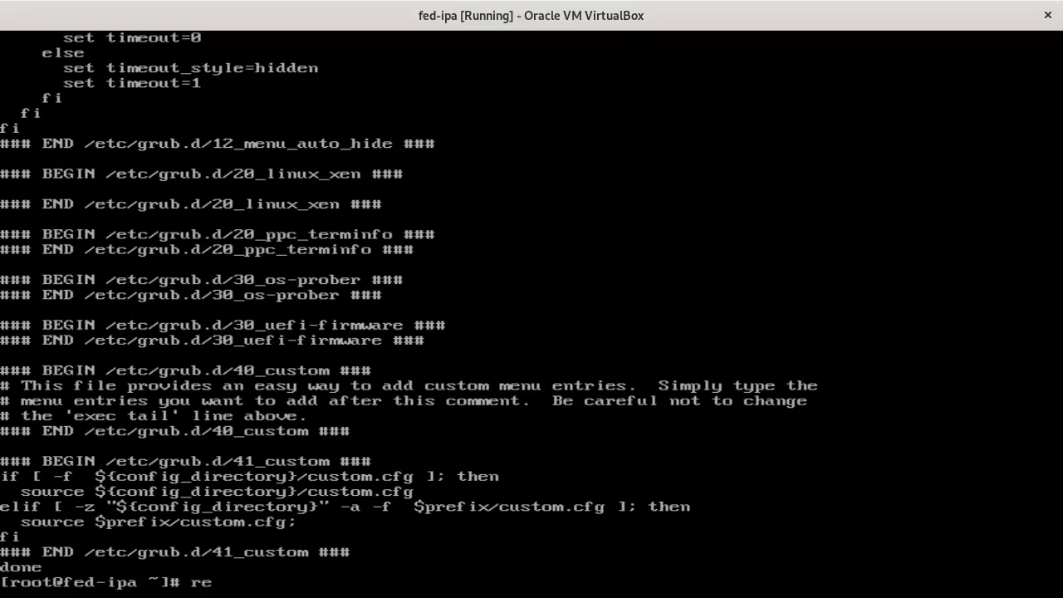
text(boot)
key(Return)
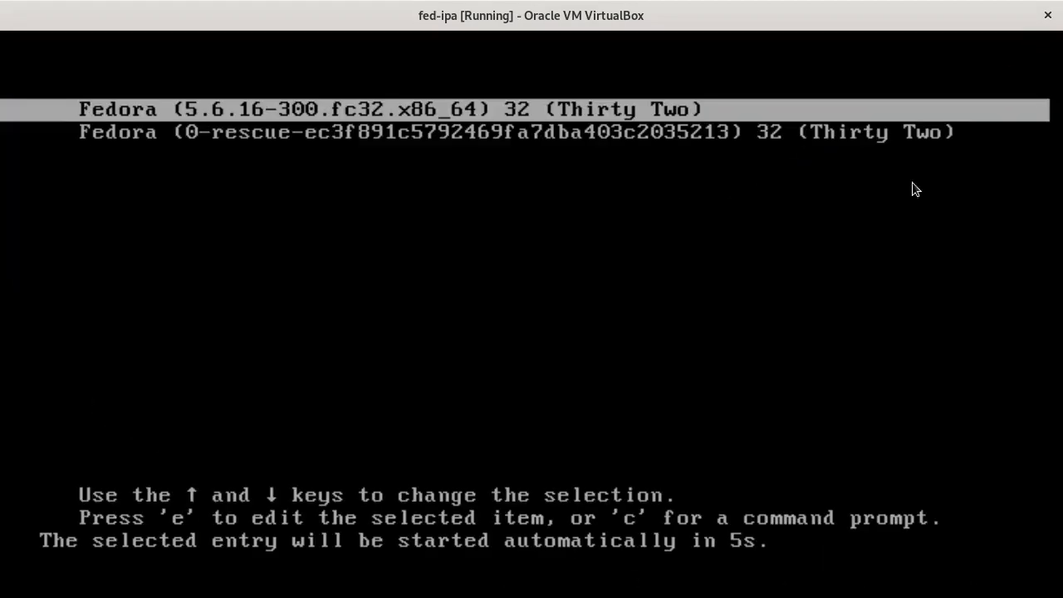
- Capture the VM display, boot Fedora from GRUB and log in as root
click(916, 190)
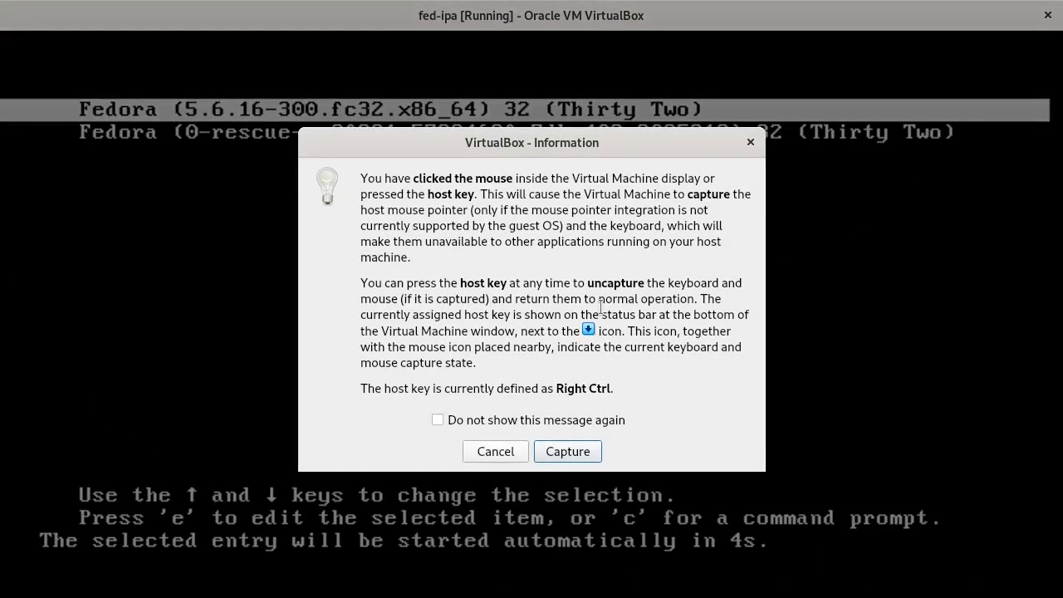
key(Return)
key(Return)
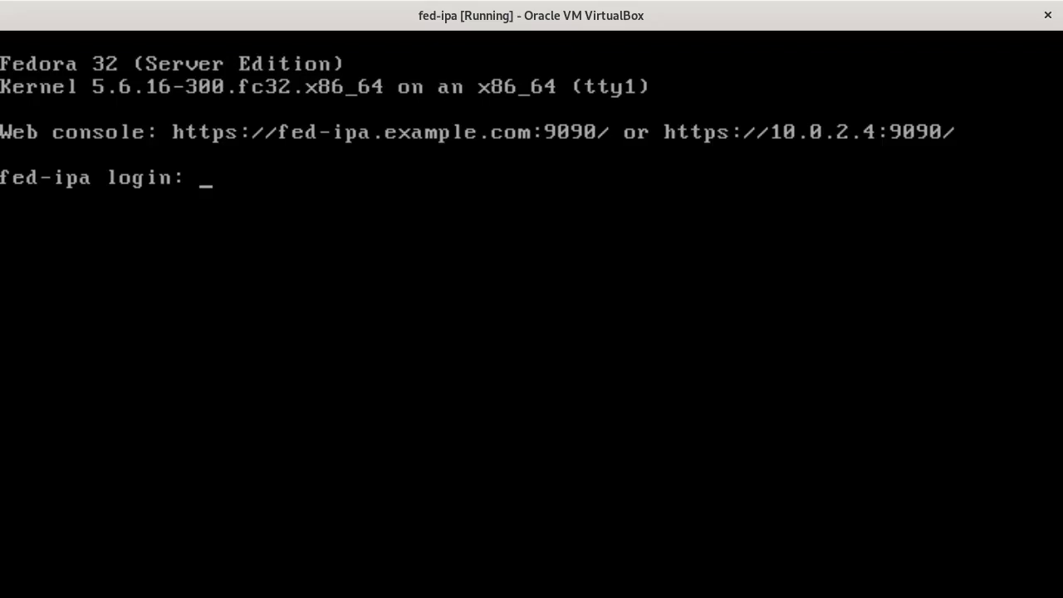
text(root)
key(Return)
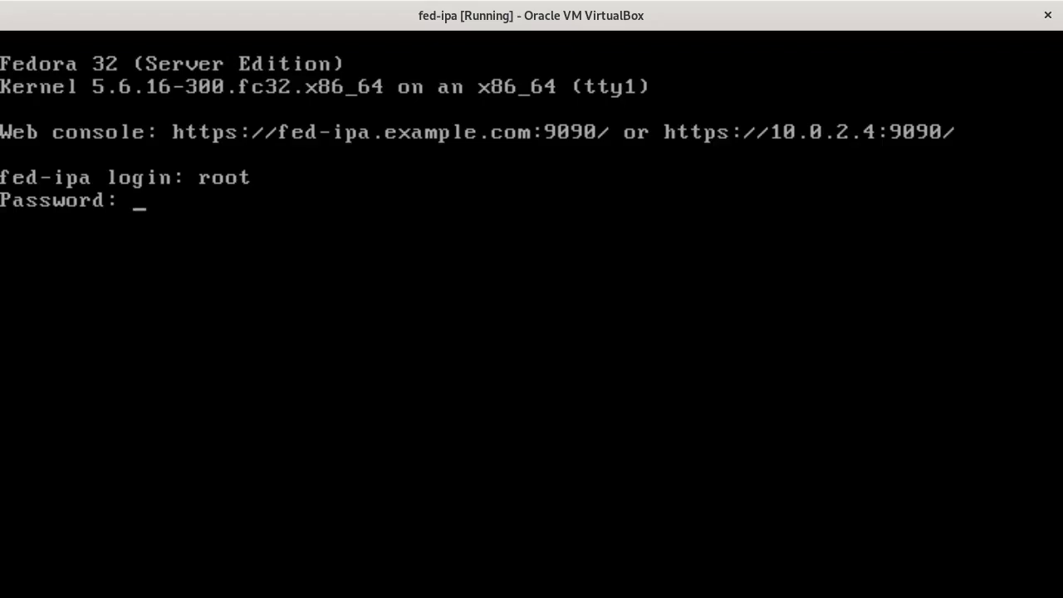
key(Return)
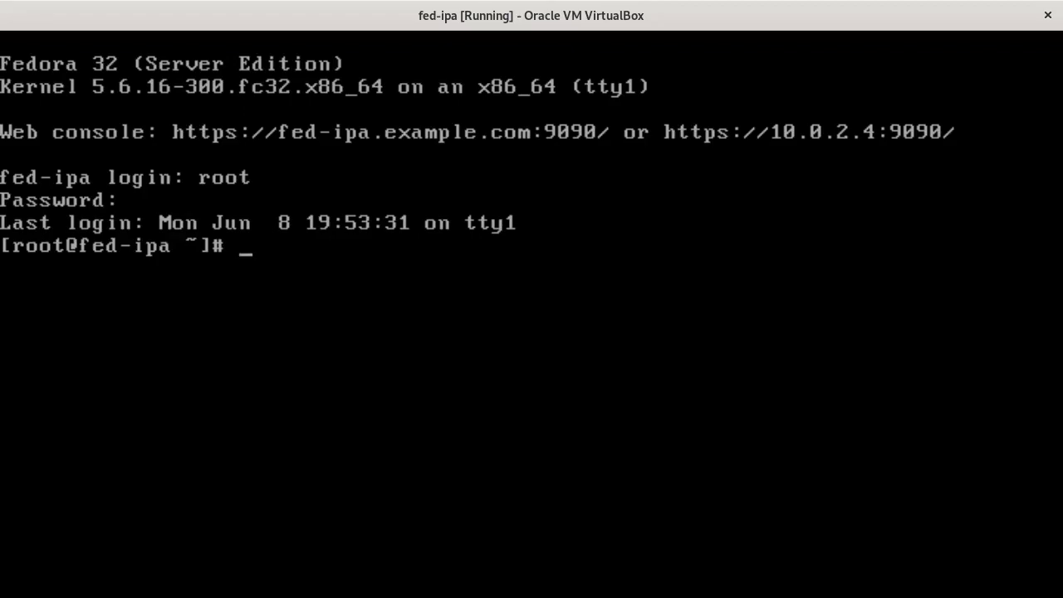
- Confirm hostname fed-ipa.example.com and list enp0s3's network settings with nmcli
text(hostname)
key(Return)
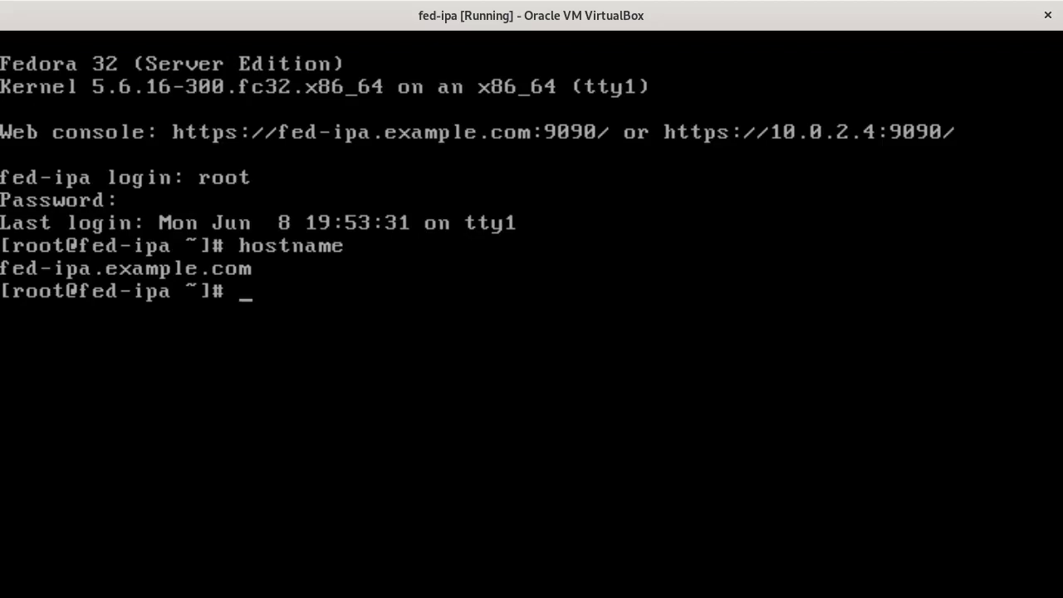
text(nmcli)
key(Return)
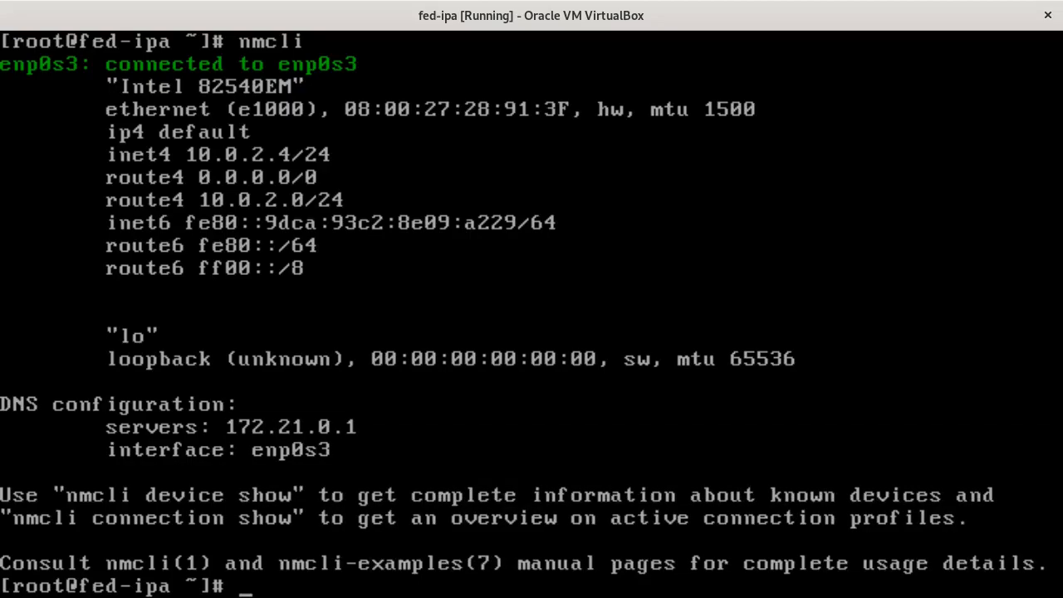
- Start typing nmcli con mod enp0s3 ipv4.address 10.0.2.4
text(nmcli)
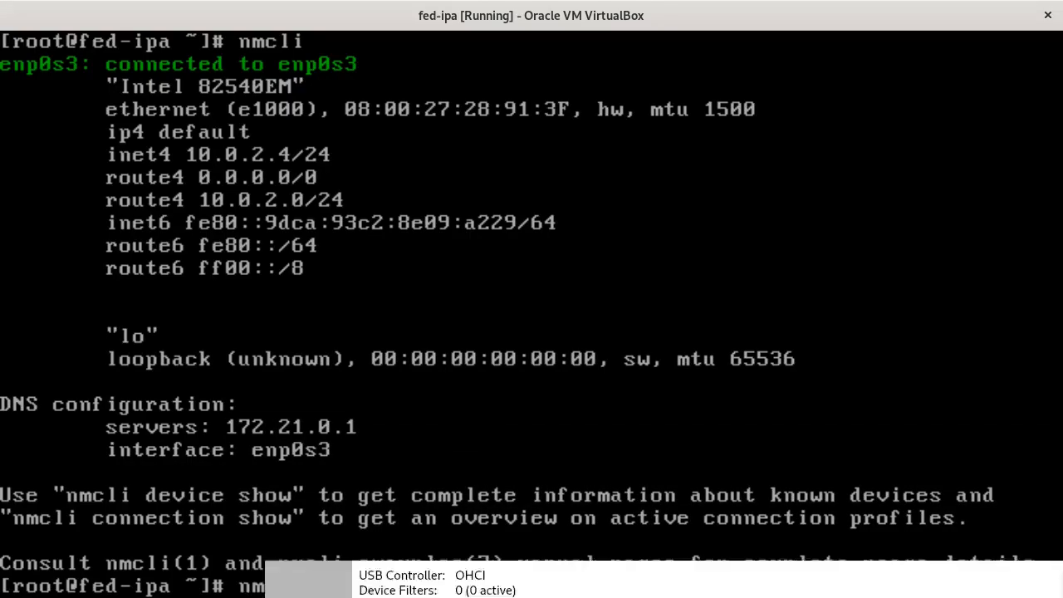
key(BackSpace)
key(BackSpace)
key(BackSpace)
key(BackSpace)
key(BackSpace)
text(nmcli )
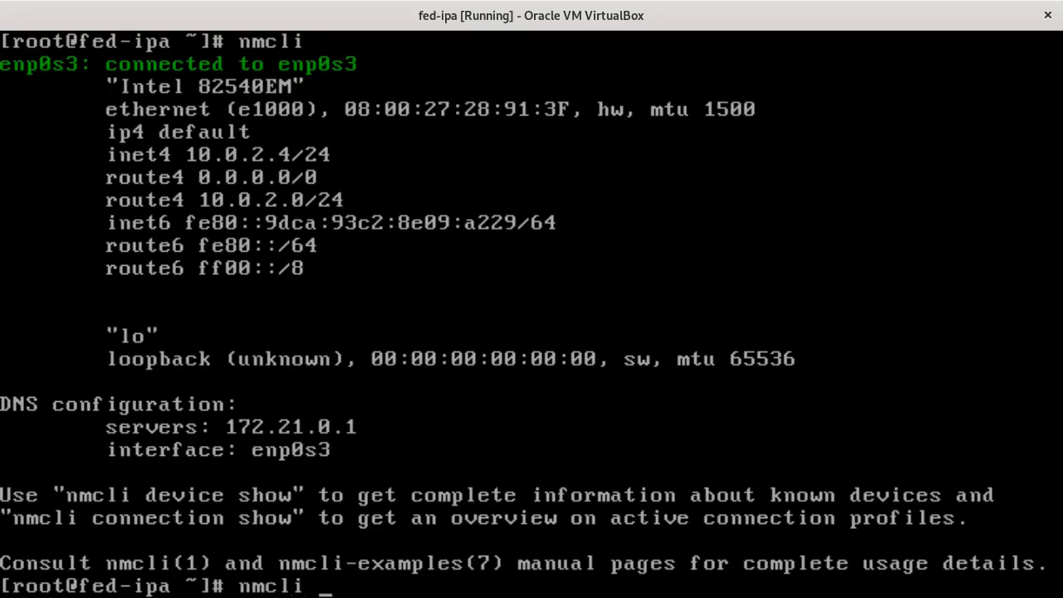
text(connection modify)
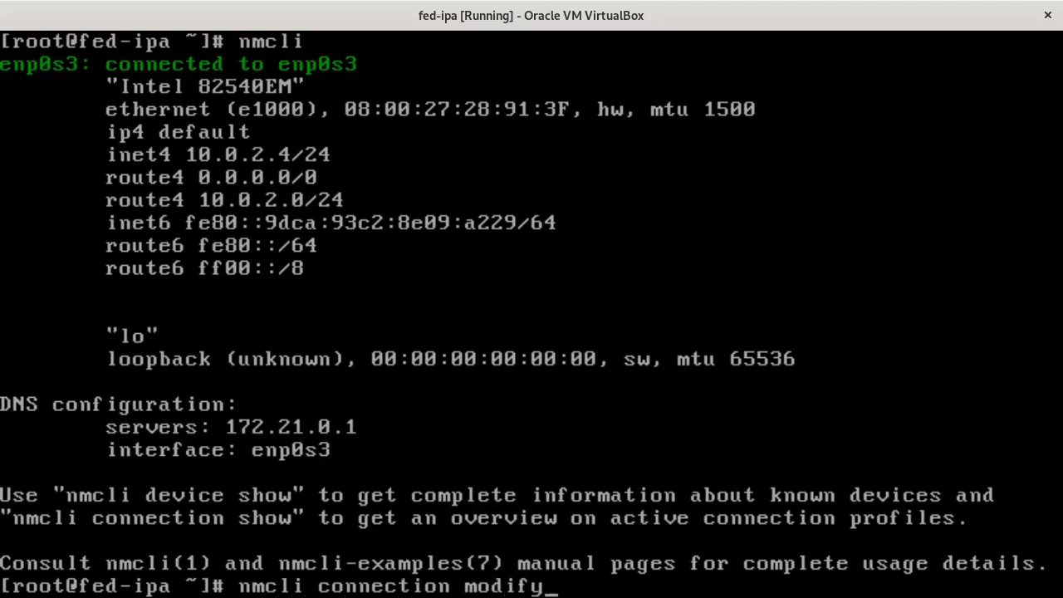
key(BackSpace)
key(BackSpace)
key(BackSpace)
key(BackSpace)
key(BackSpace)
key(BackSpace)
key(BackSpace)
key(BackSpace)
key(BackSpace)
key(BackSpace)
key(BackSpace)
key(BackSpace)
key(BackSpace)
key(BackSpace)
key(BackSpace)
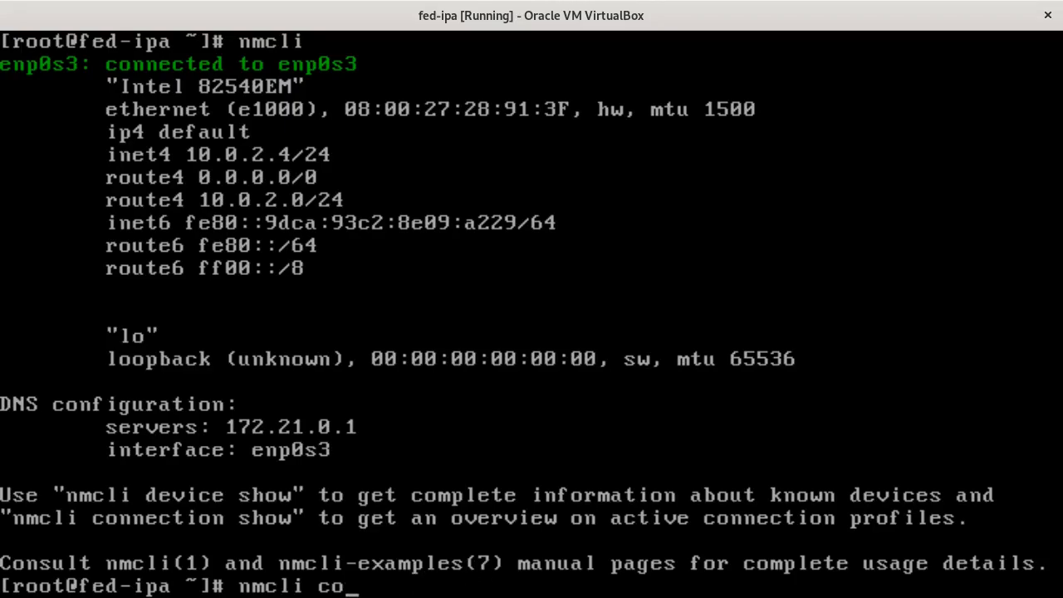
text(n mod)
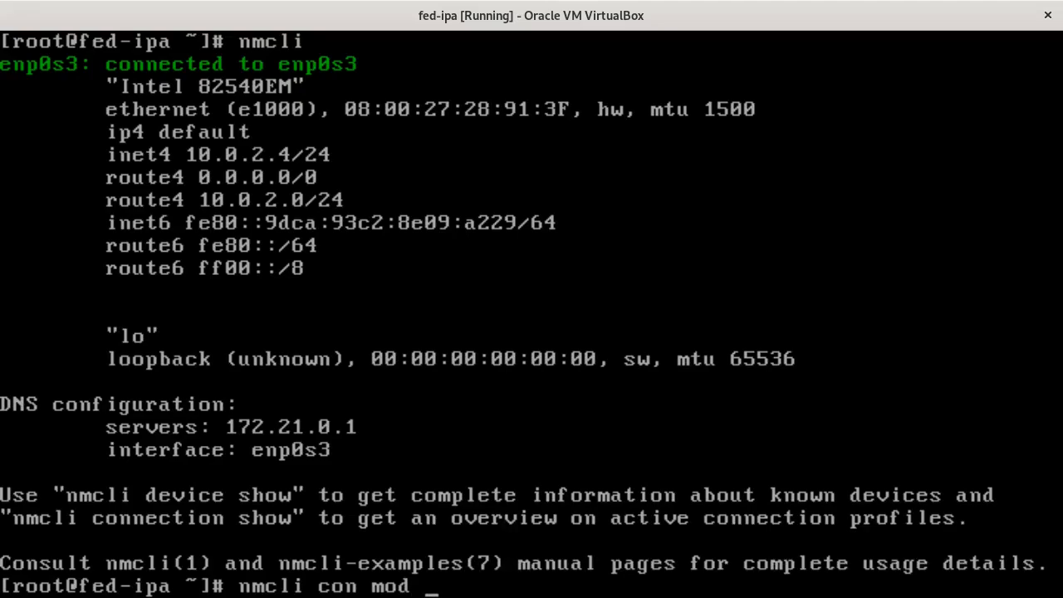
text( enp0s3)
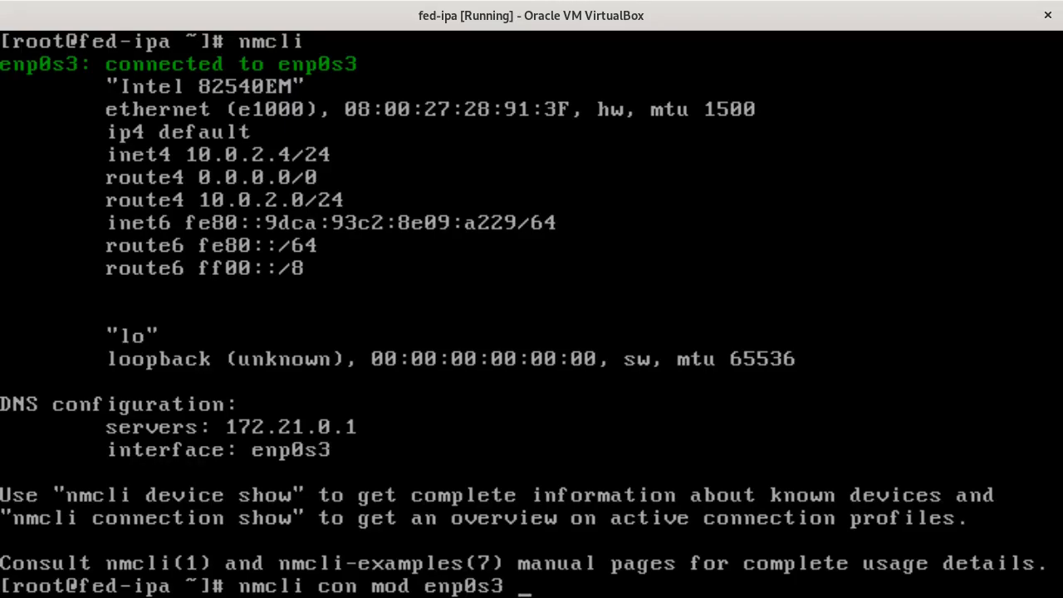
text(ip)
text(v4.ad)
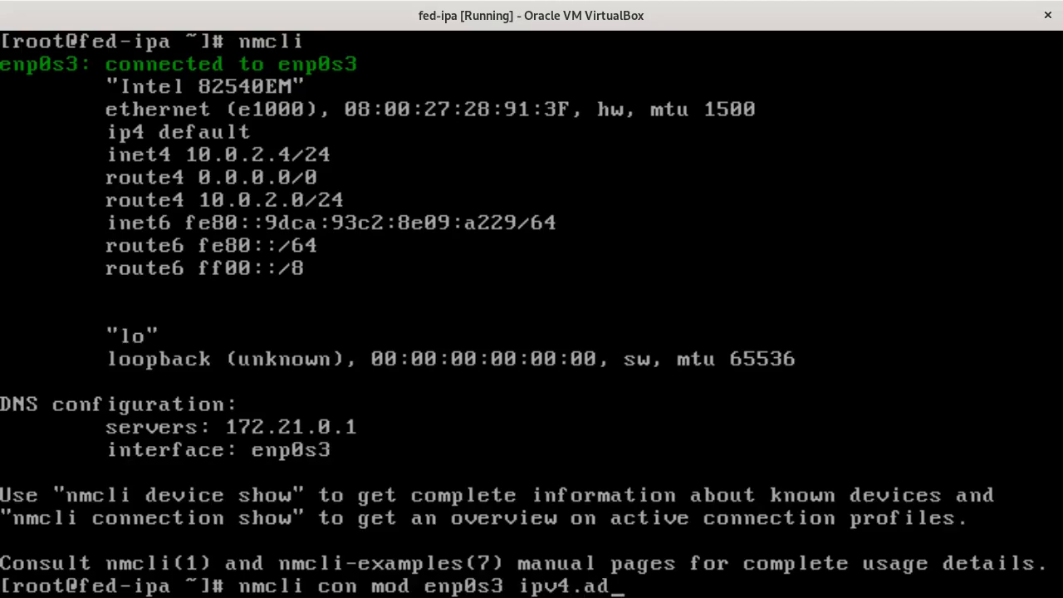
text(dress )
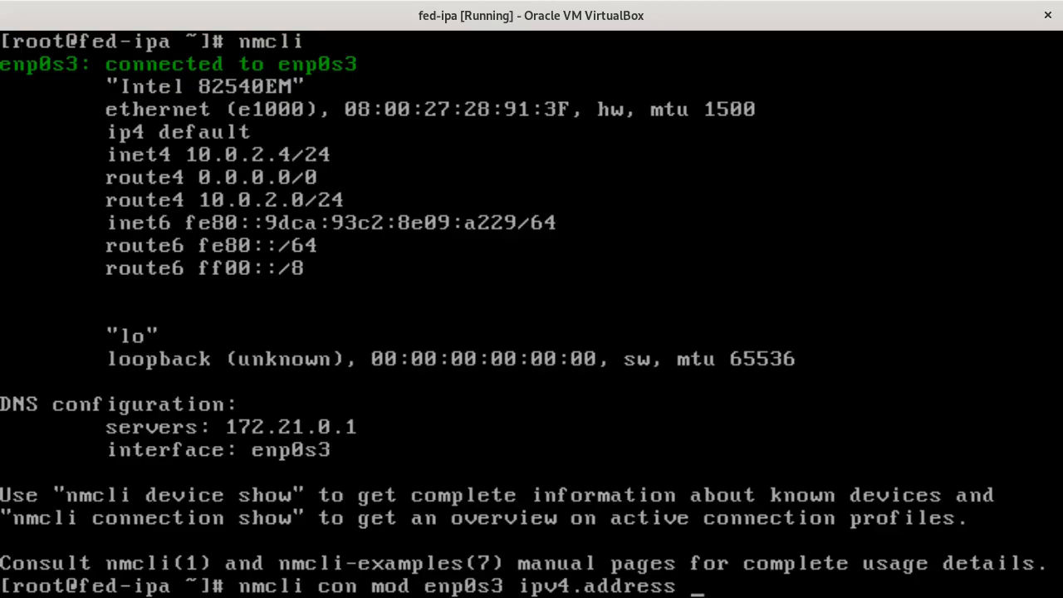
text(10.0.2.4)
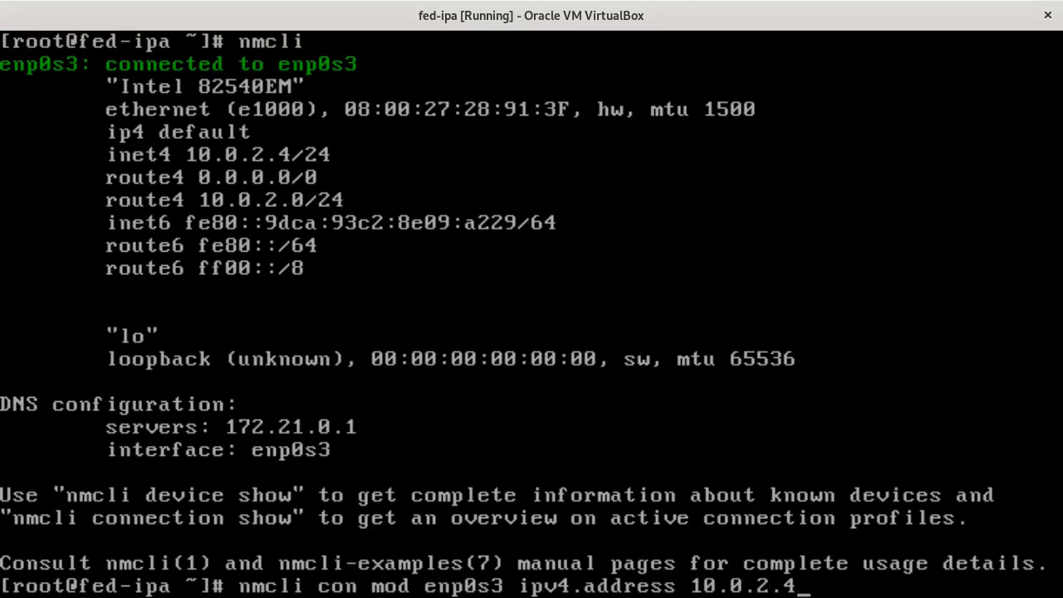
- Finish and run the command setting enp0s3 to manual 10.0.2.4/24, gateway and DNS 10.0.2.1
text(/24)
text(ipv4.gateway )
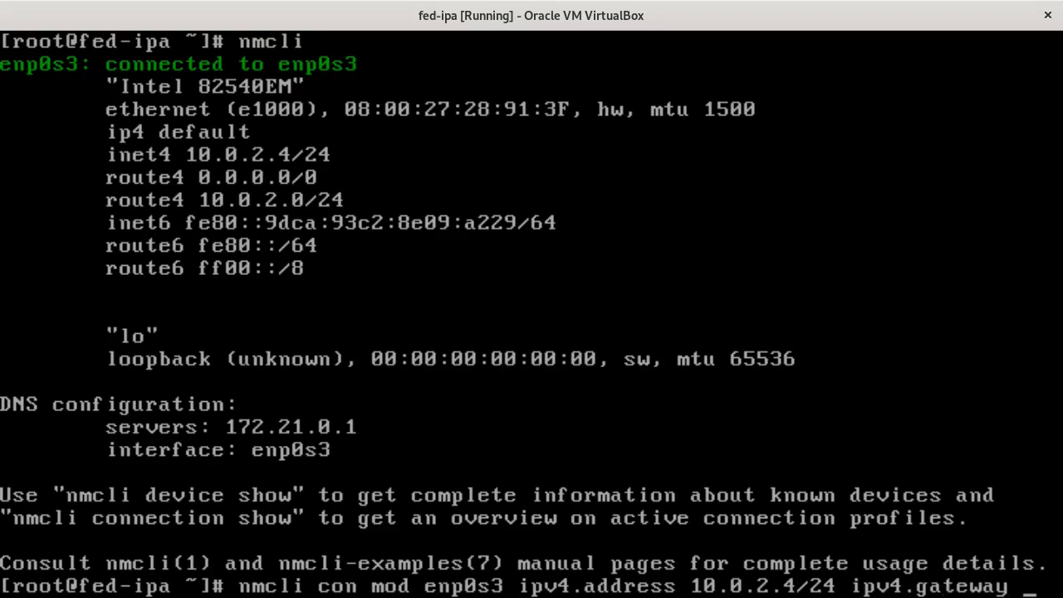
text(10.0.2.1)
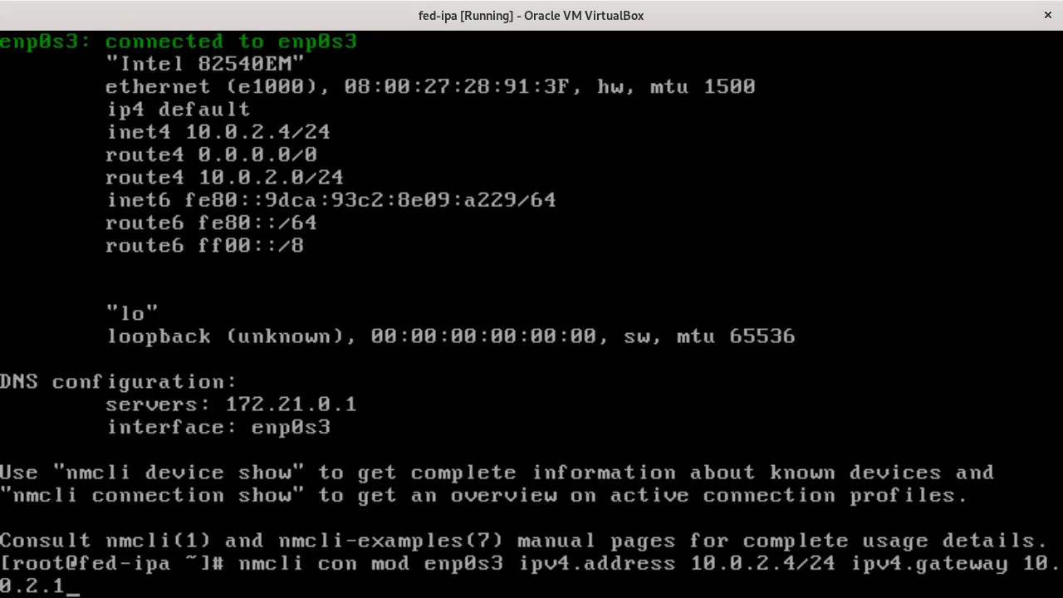
text( ipv4.dns)
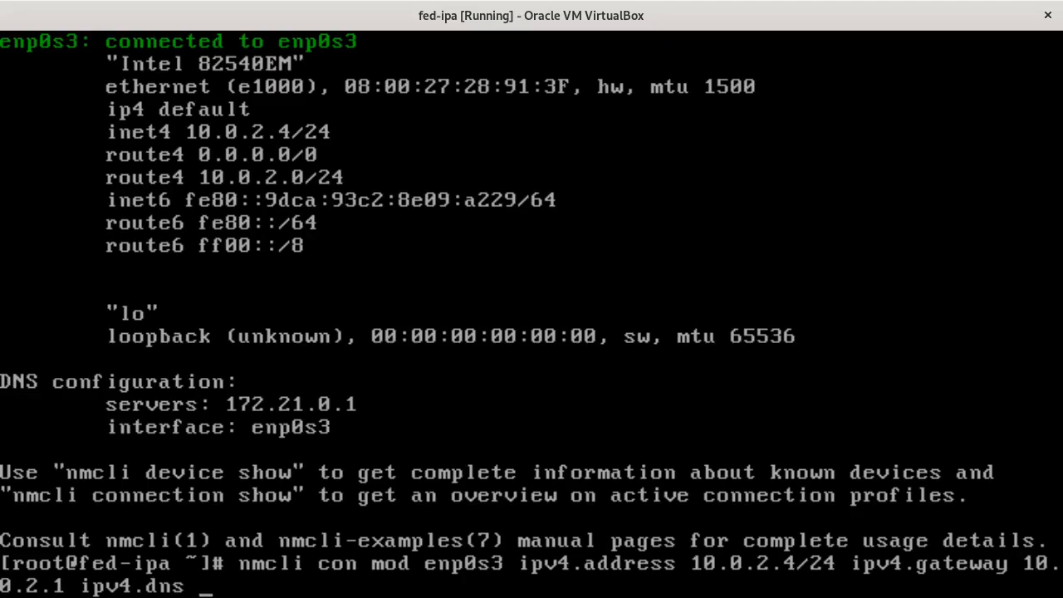
text( 10.0.2.1)
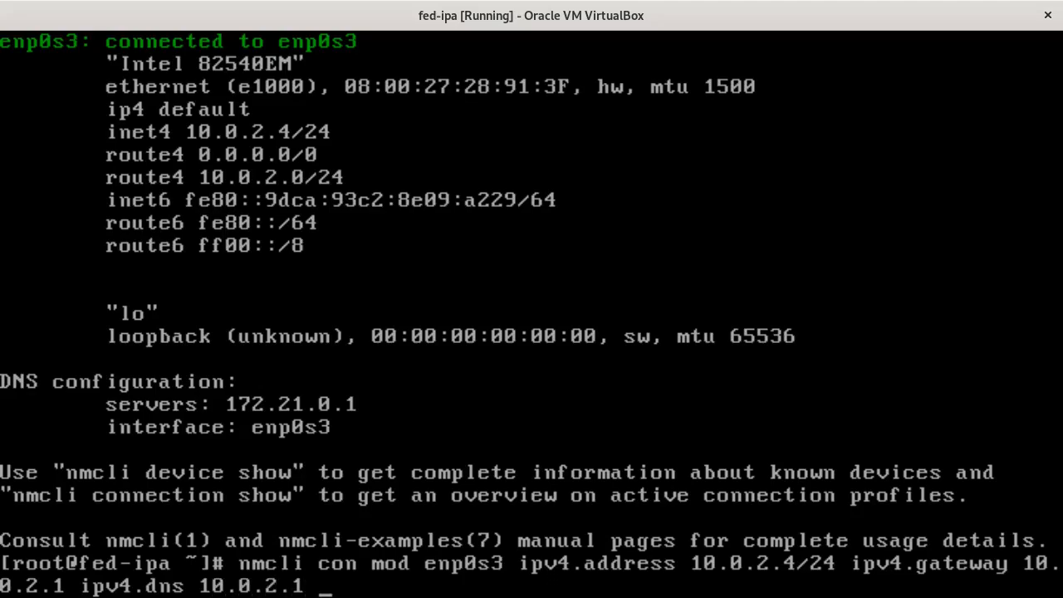
text( ipv4.method )
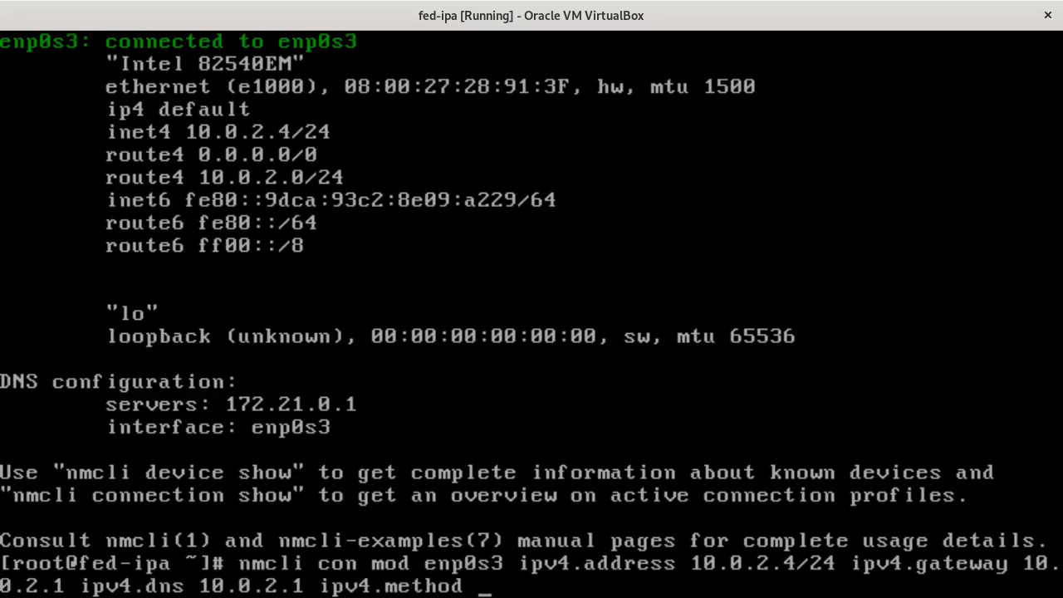
text(manual)
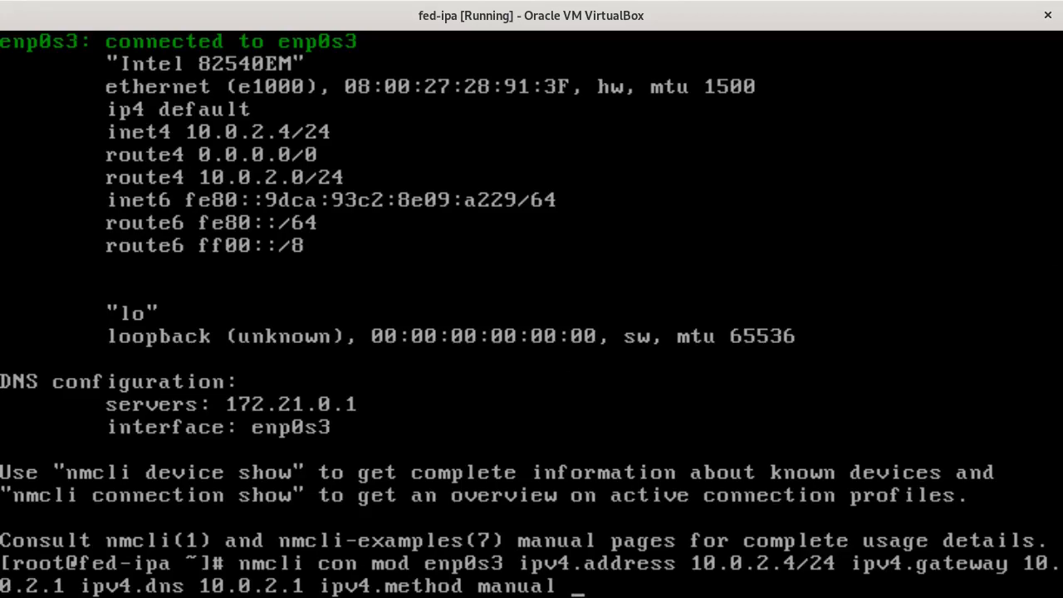
key(Return)
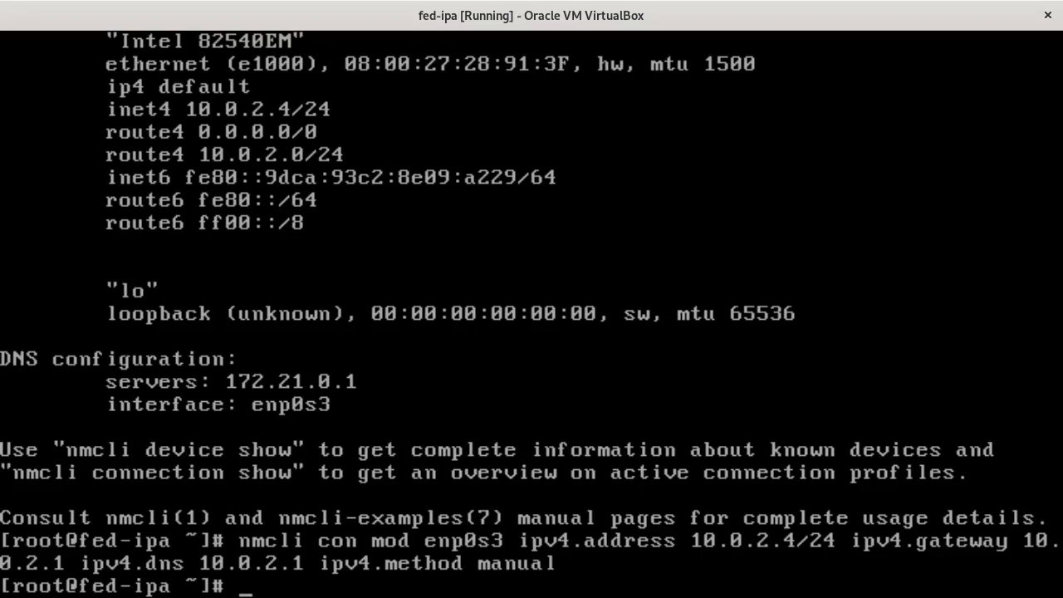
- Take the enp0s3 connection down with 'nmcli con down', fixing the misspelled emp0s3
text(nmcli con down )
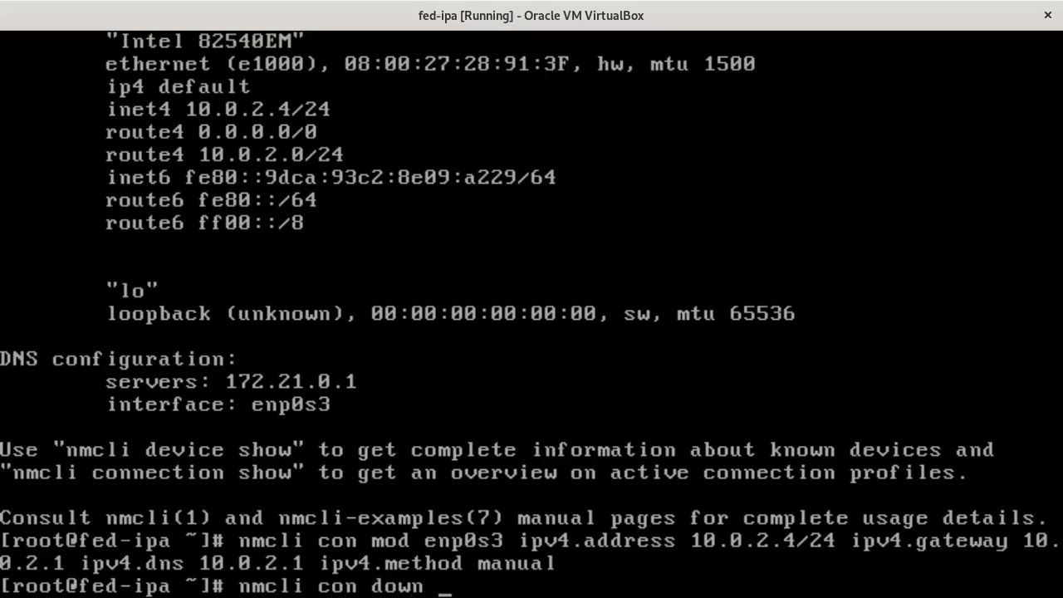
text(emp0s3)
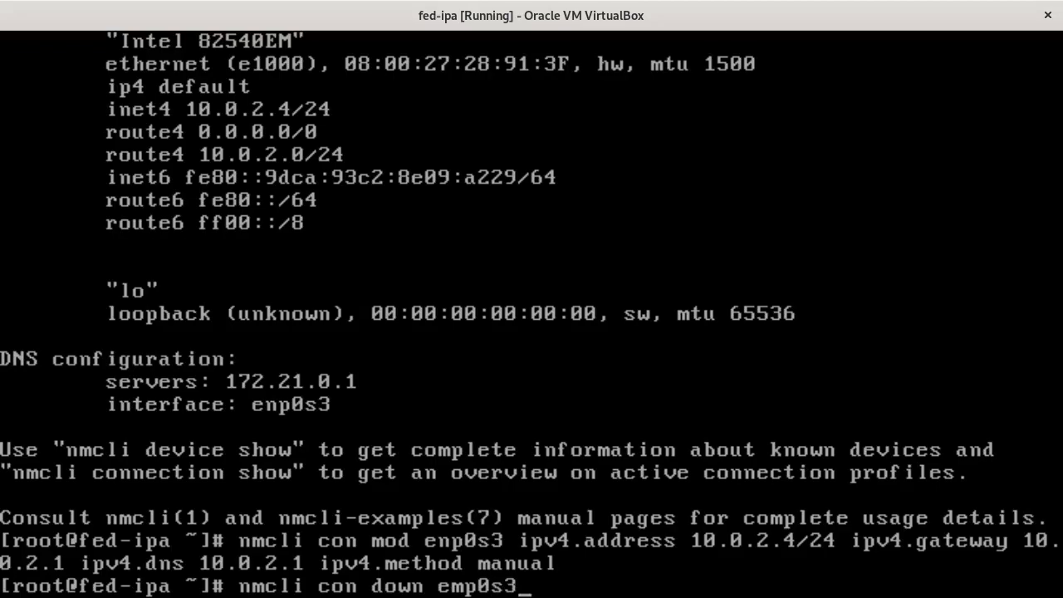
key(Return)
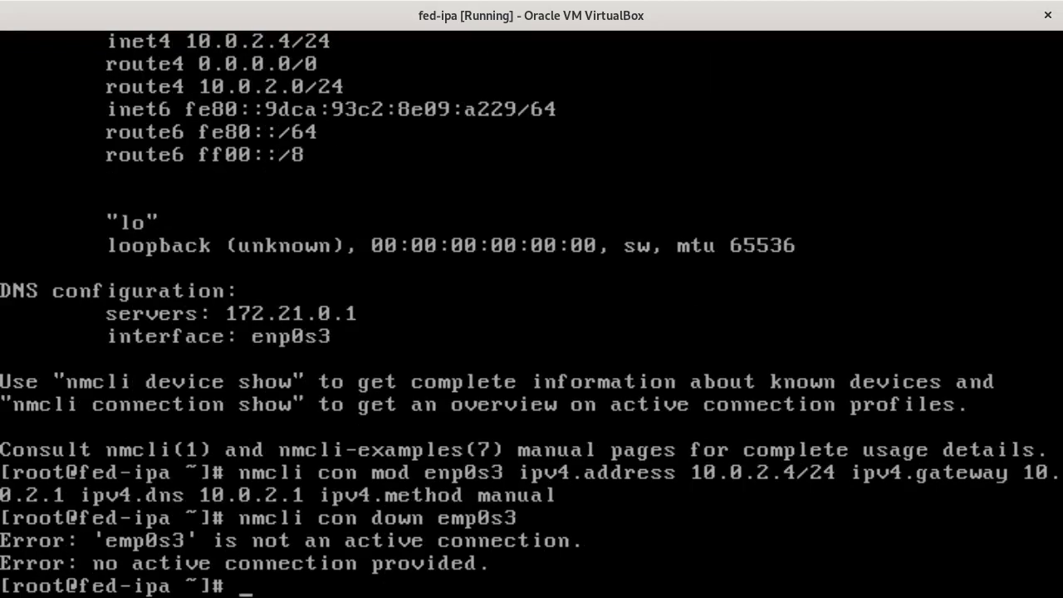
key(Up)
key(Left)
key(Left)
key(Left)
key(Left)
key(Left)
key(Left)
key(Left)
key(Left)
key(Left)
key(Left)
key(Left)
key(Right)
key(Right)
key(Right)
key(Right)
key(Right)
key(Right)
key(Delete)
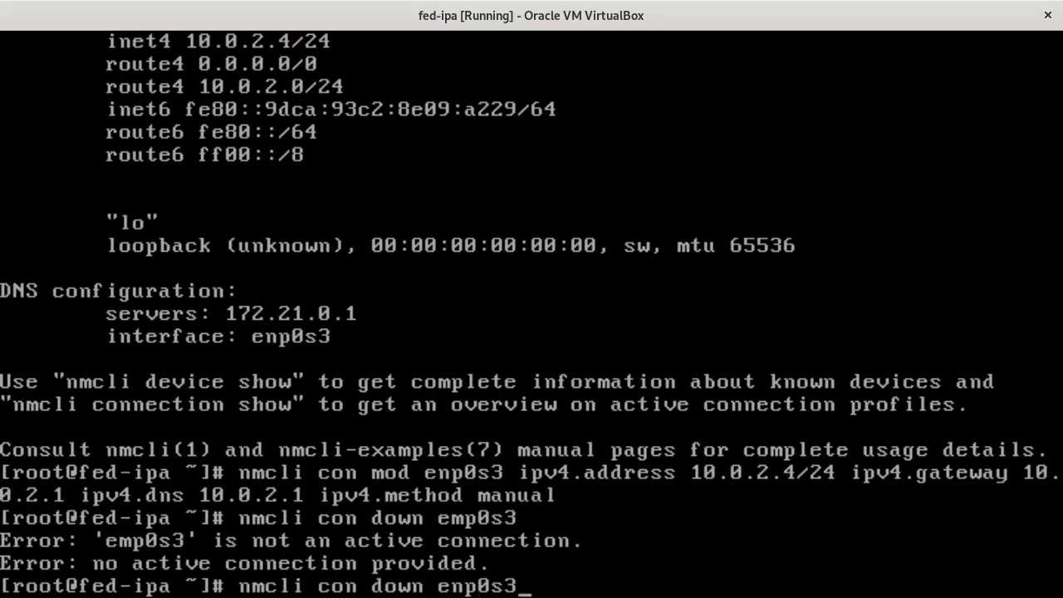
key(Return)
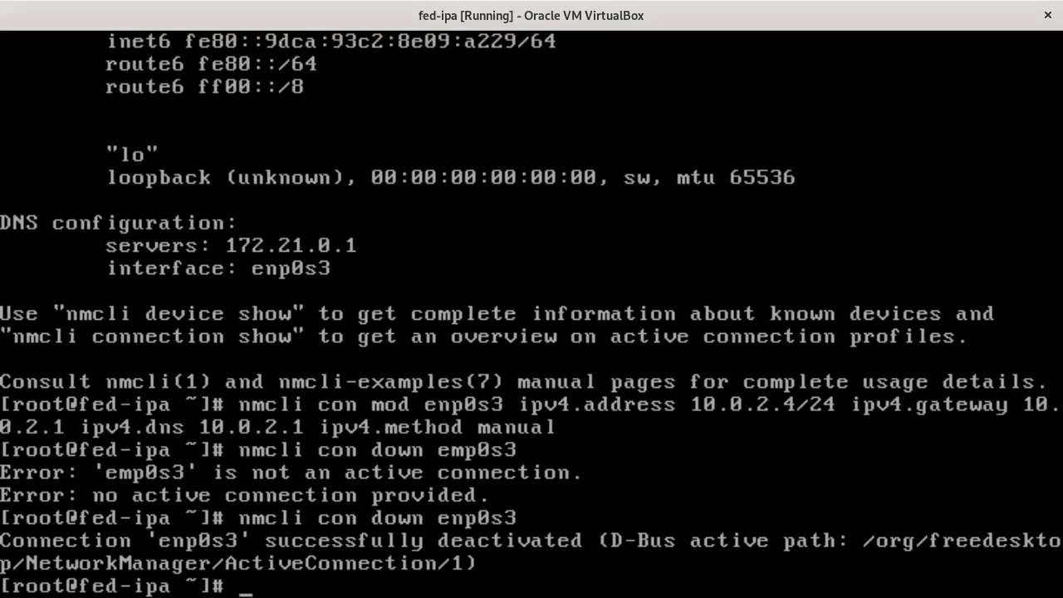
- Bring enp0s3 back up with 'nmcli con up enp0s3' and check nmcli shows DNS 10.0.2.1
key(Up)
key(Up)
key(Left)
key(Left)
key(Left)
key(Left)
key(Left)
key(Left)
key(Left)
key(Left)
key(Left)
key(Left)
key(Left)
key(Delete)
key(Delete)
key(Delete)
key(Delete)
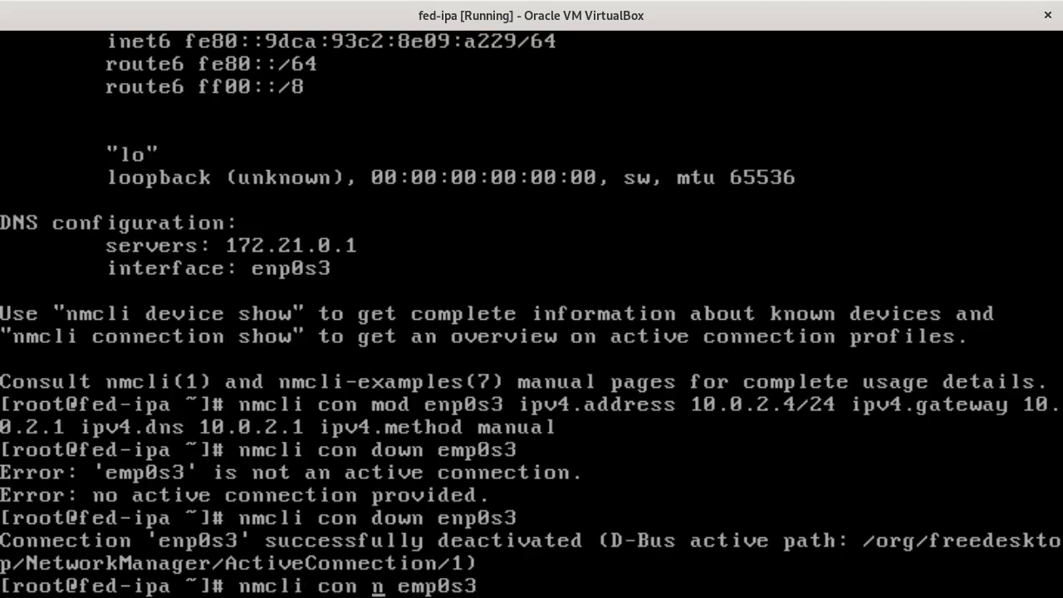
text(up)
key(End)
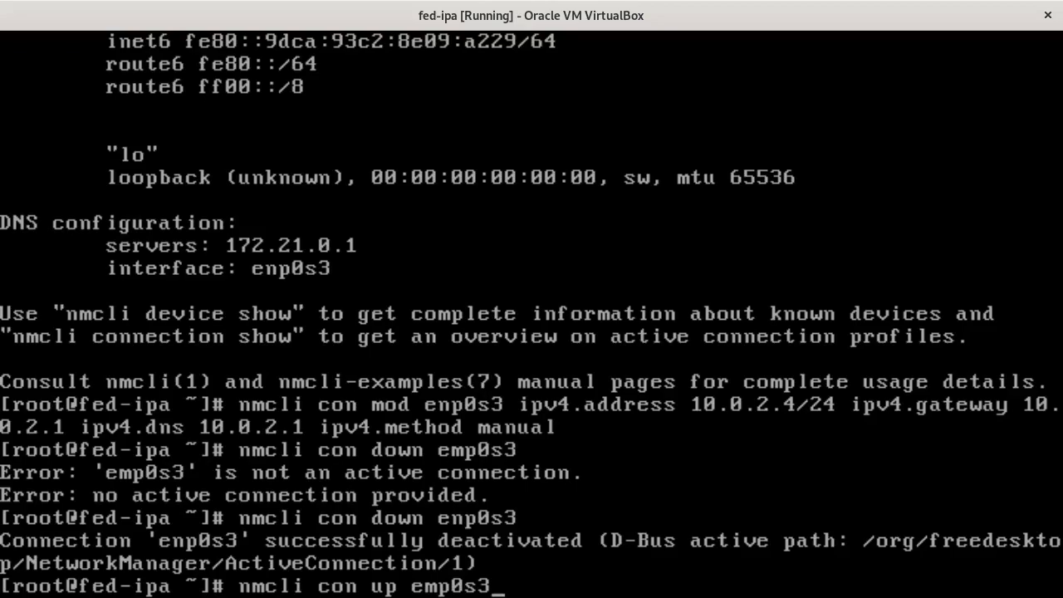
key(Left)
key(Left)
key(Left)
key(Left)
key(Left)
key(Delete)
text(n)
key(End)
key(Return)
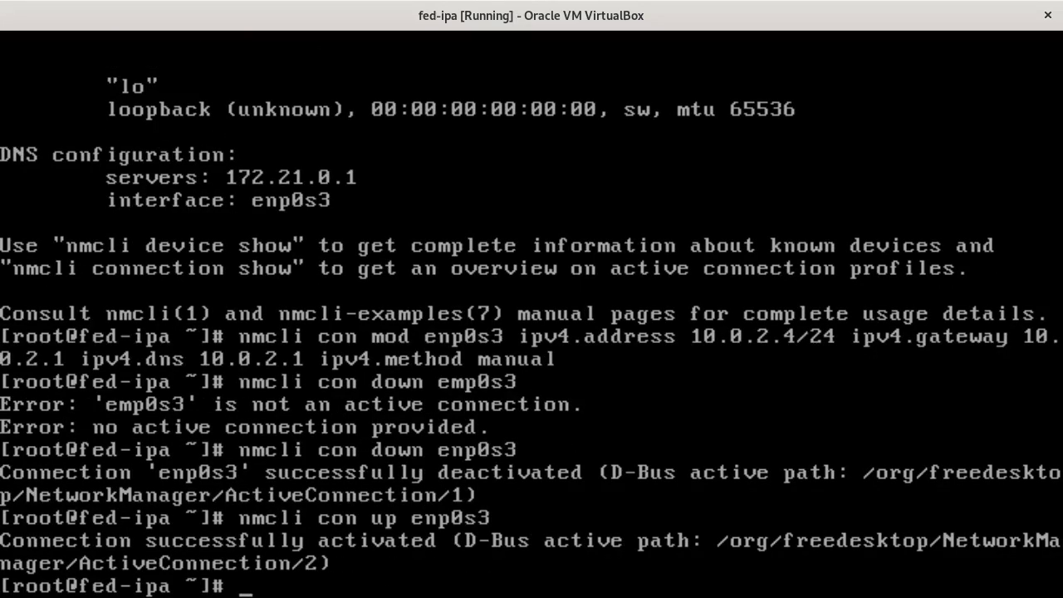
text(nmcli)
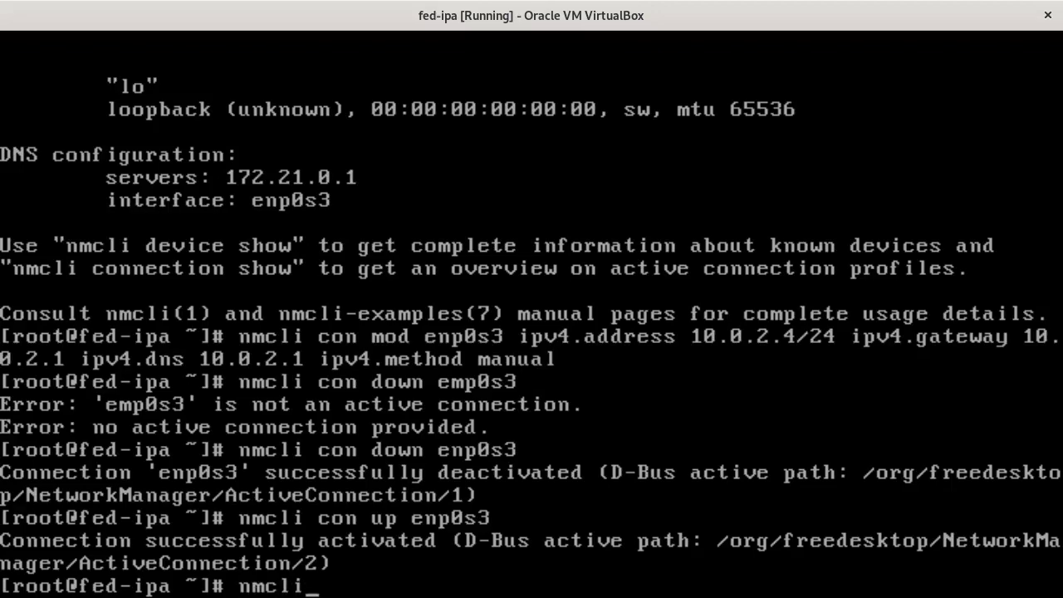
key(Return)
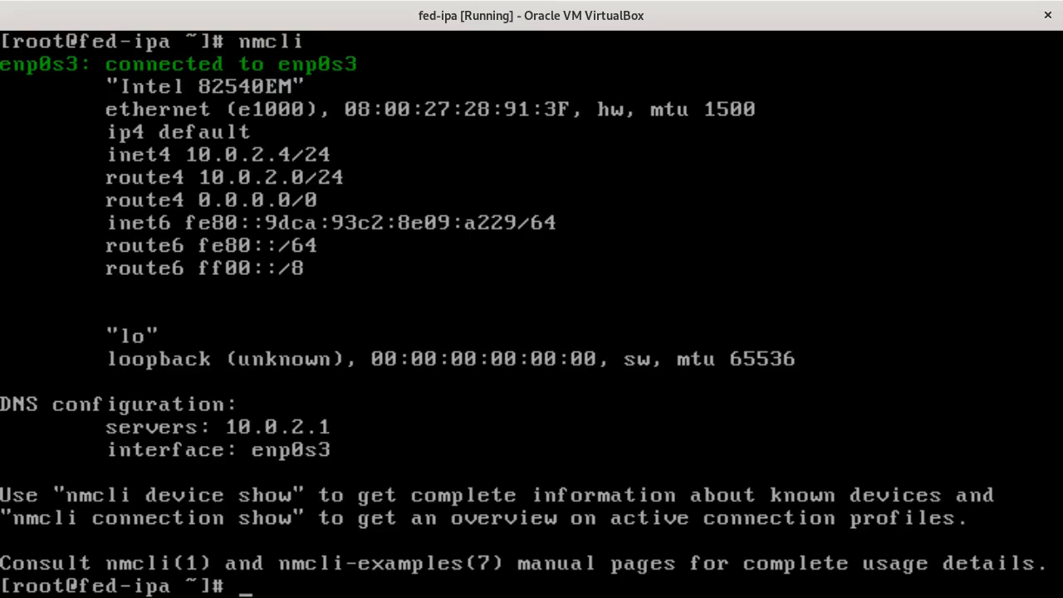
- Ping example.com and then google.com, stopping each to view the statistics
text(ping example.com)
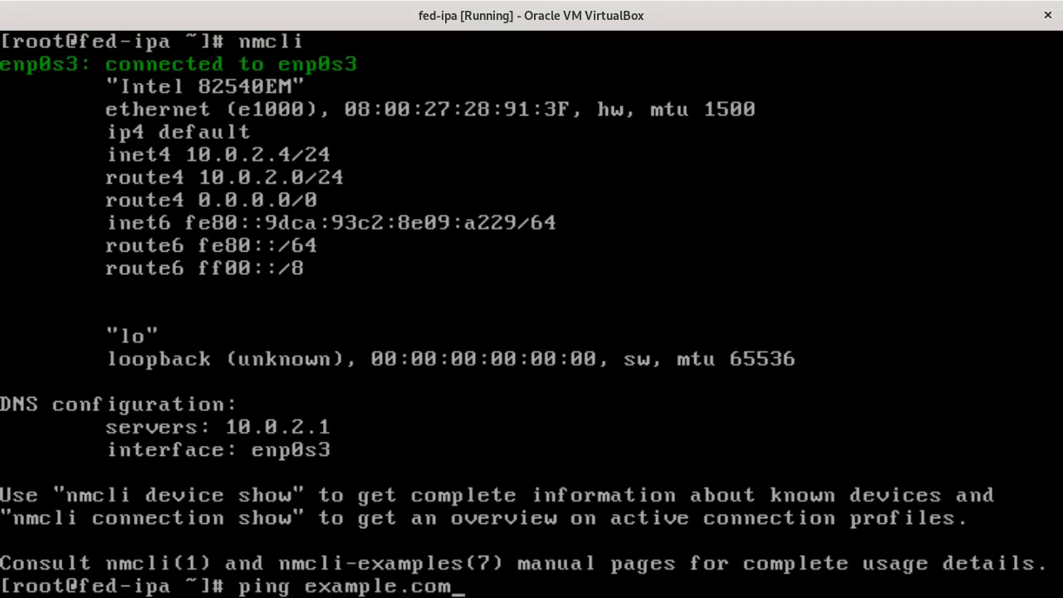
key(Return)
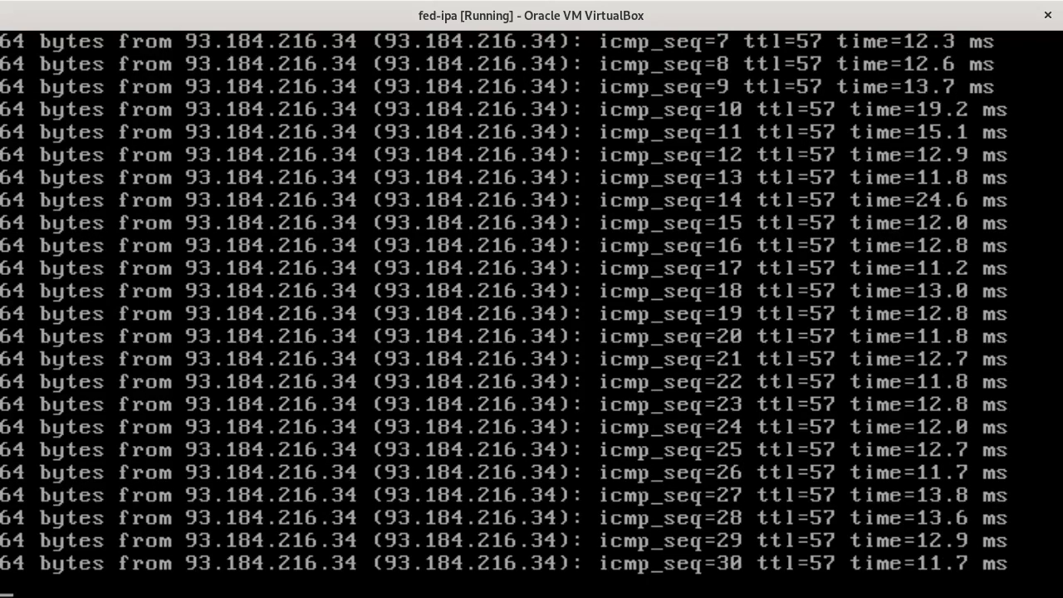
key(ctrl+c)
text(poin)
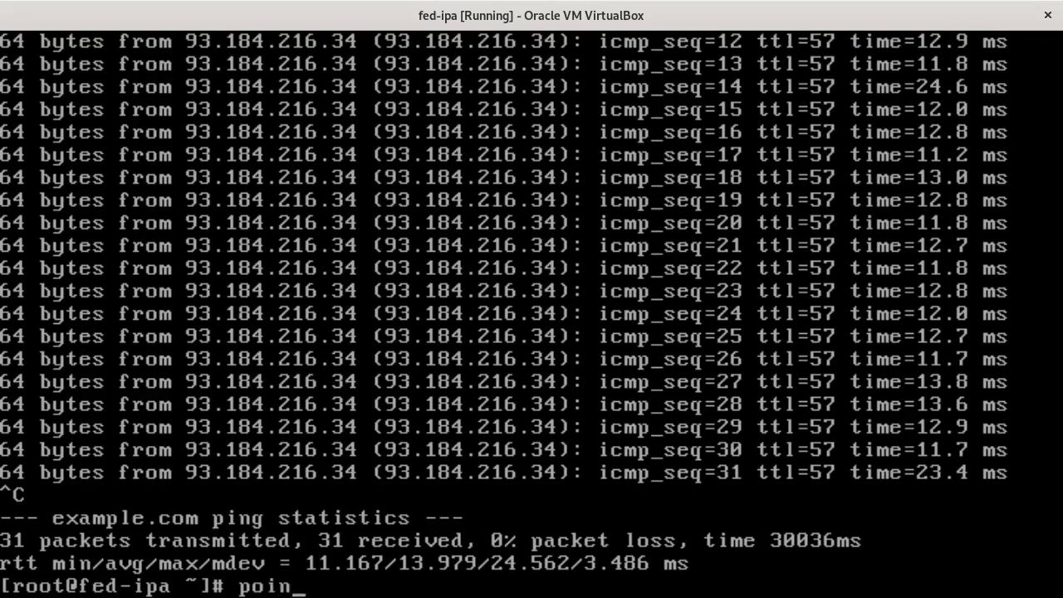
key(BackSpace)
key(BackSpace)
key(BackSpace)
key(BackSpace)
text(ping pong)
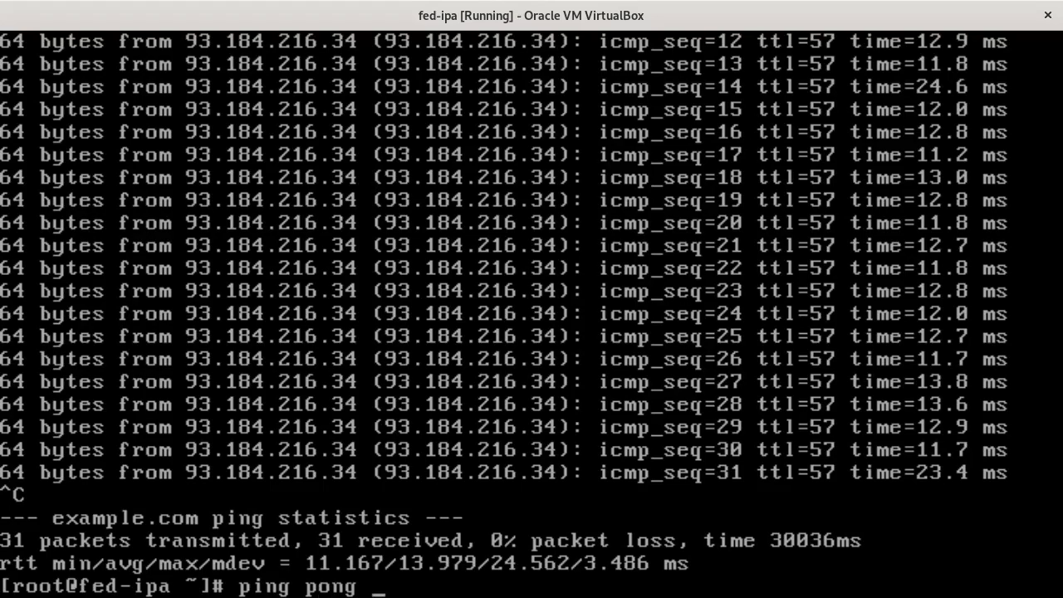
key(BackSpace)
key(BackSpace)
key(BackSpace)
key(BackSpace)
key(BackSpace)
key(BackSpace)
text(g google.com)
key(Return)
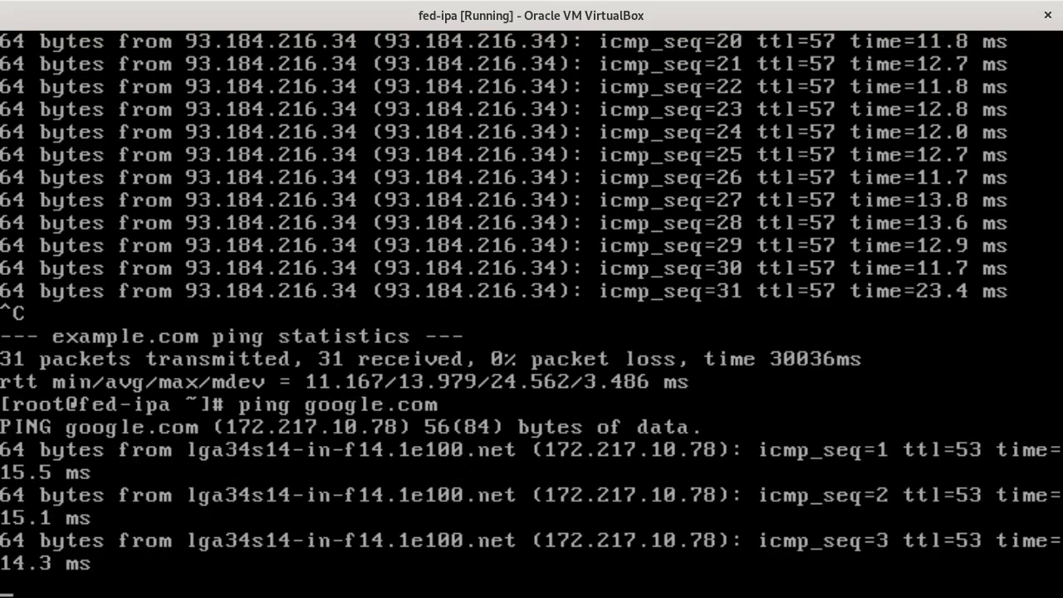
key(ctrl+c)
- Ping serverbash.com and prowse.tech, confirming 0% packet loss for each
text(ping serverbash.com)
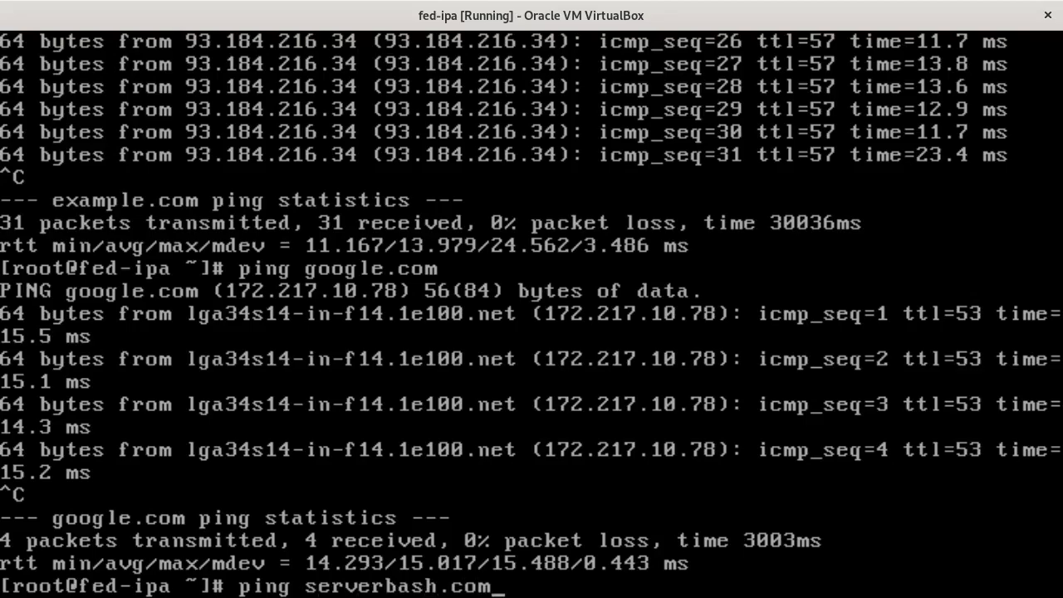
key(Return)
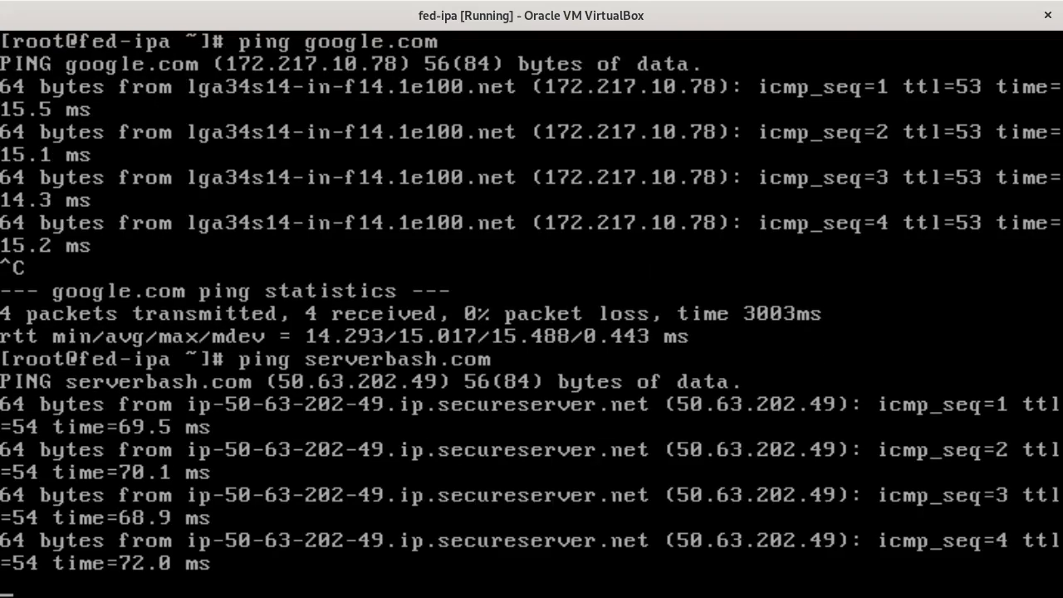
key(ctrl+c)
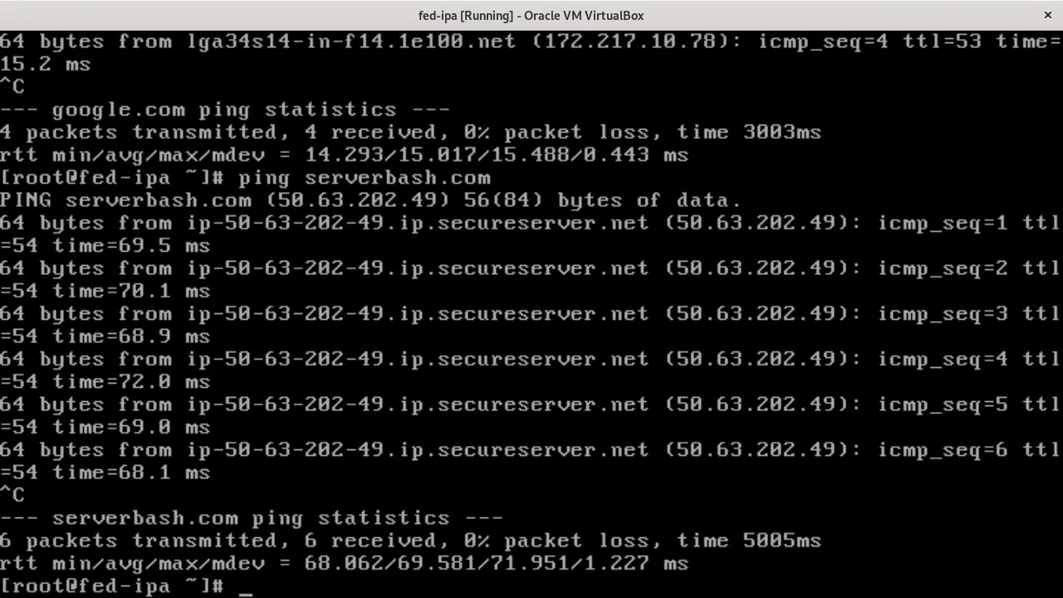
text(ping prowse.tech)
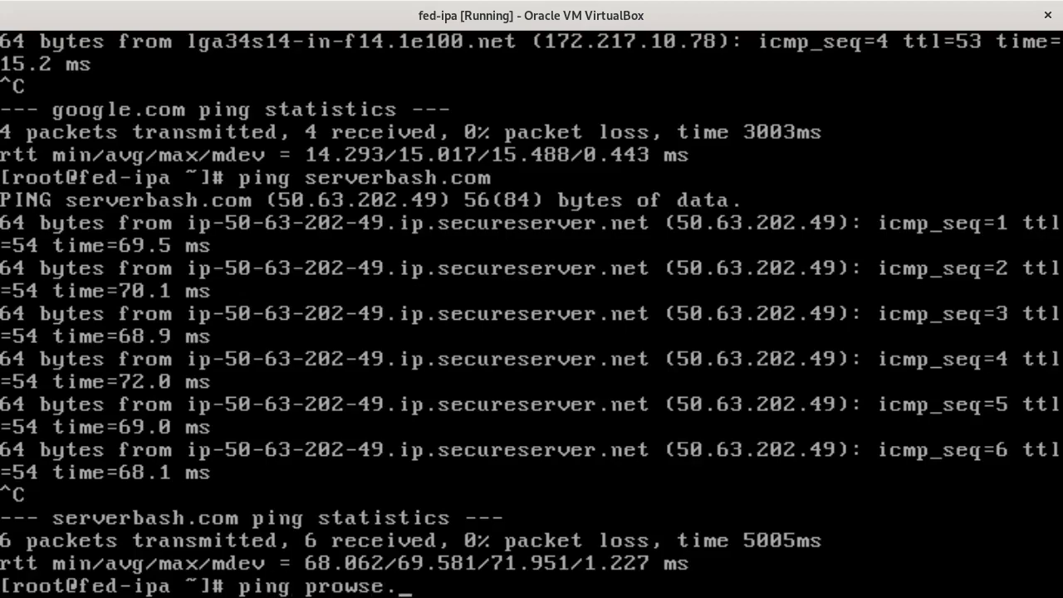
key(Return)
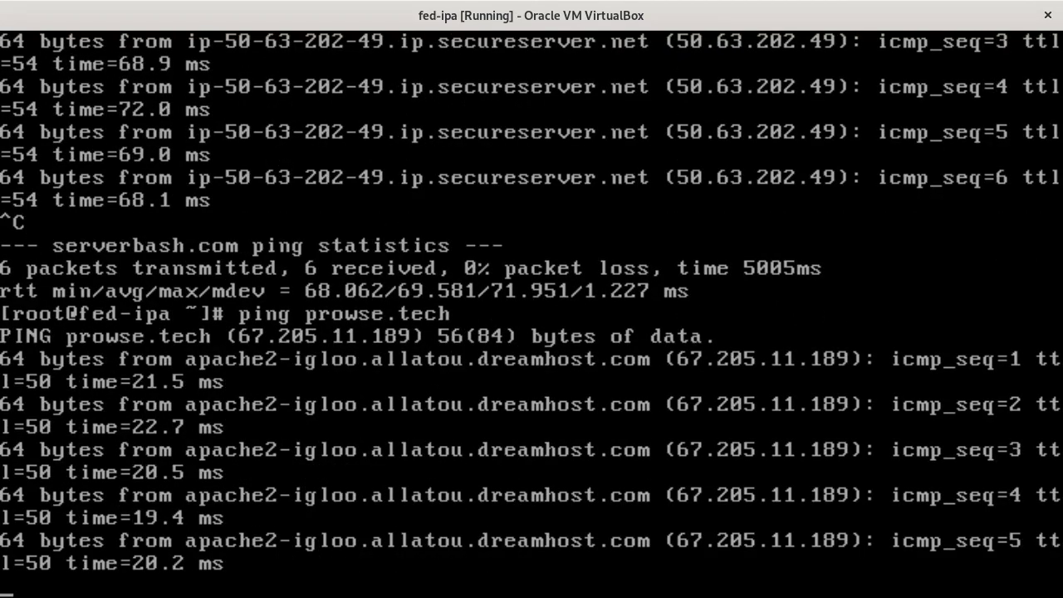
key(ctrl+c)
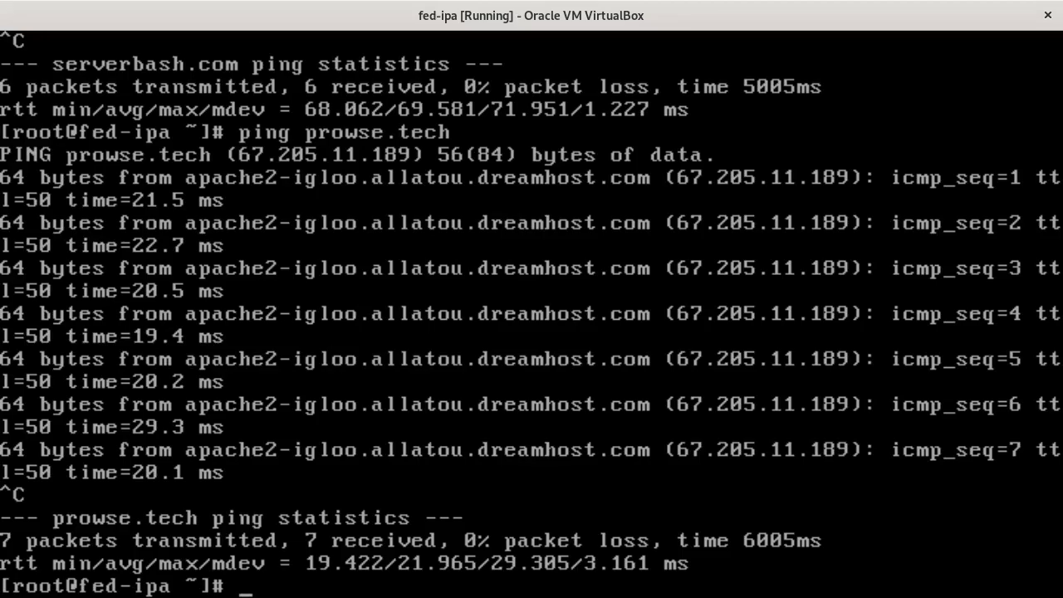
- Review fed-ipa's addresses, routes and nmcli status, then power it off with 'shutdown now'
text(ip a)
key(Return)
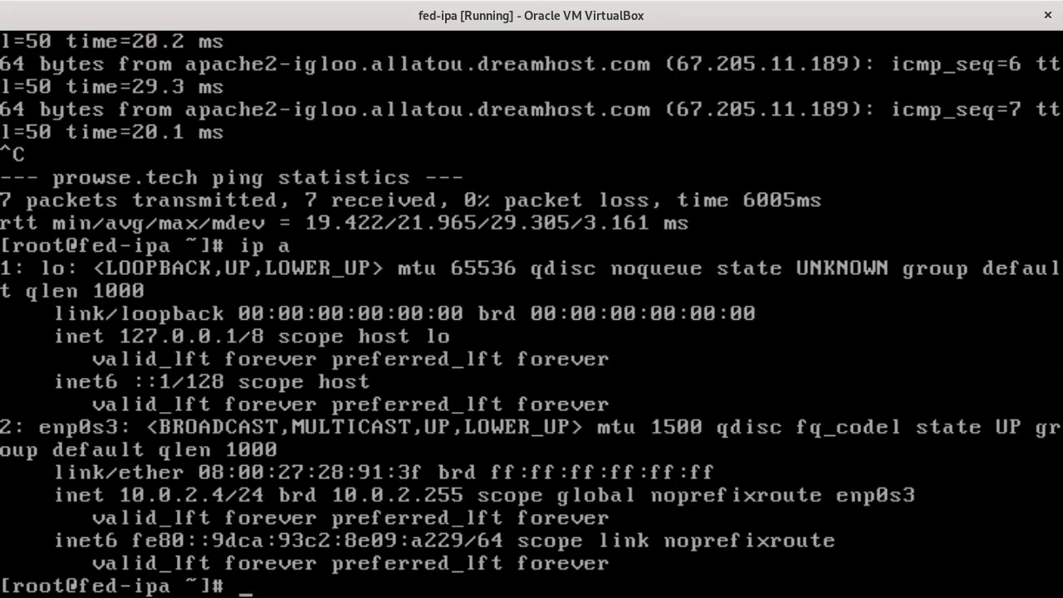
text(ip route show)
key(Return)
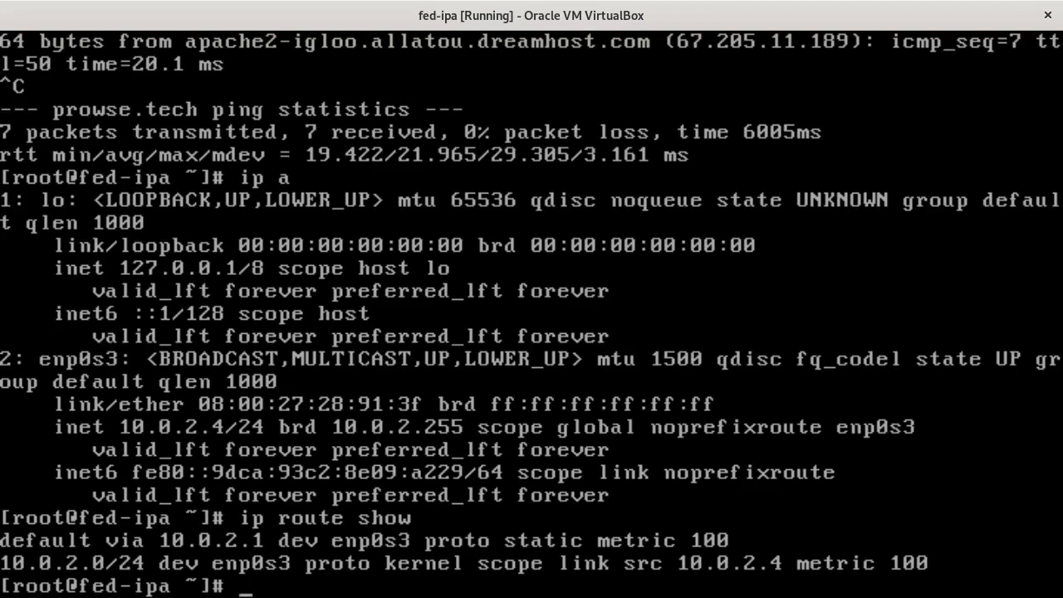
text(nmcli)
key(Return)
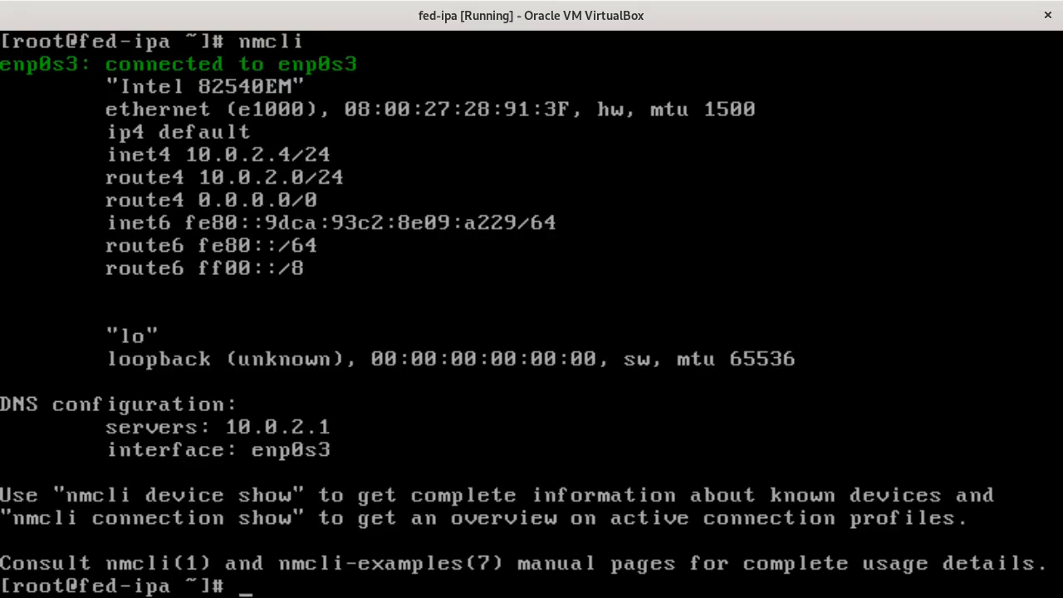
text(shutdown now)
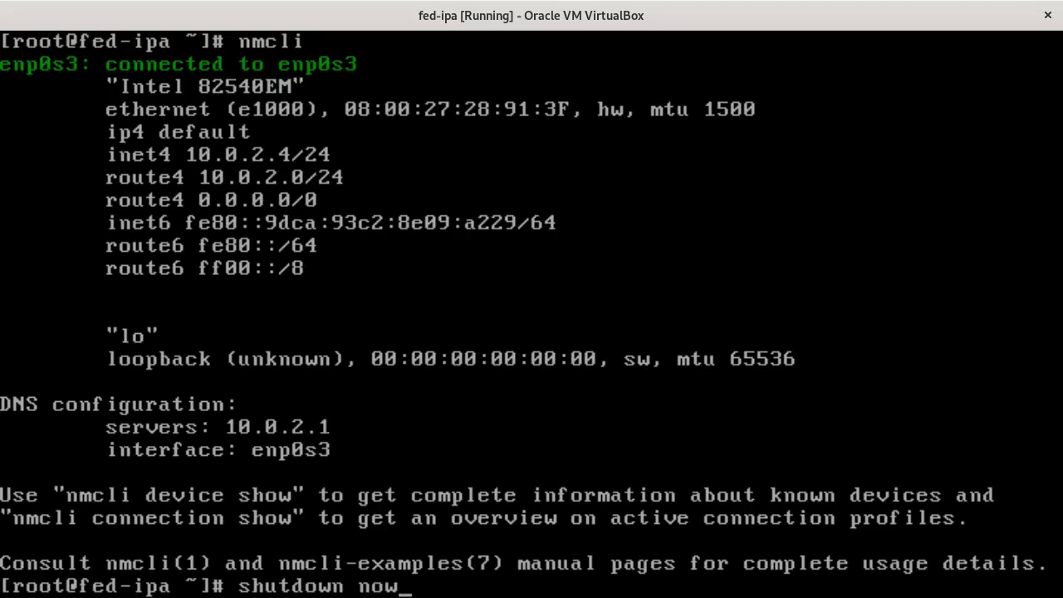
key(Return)
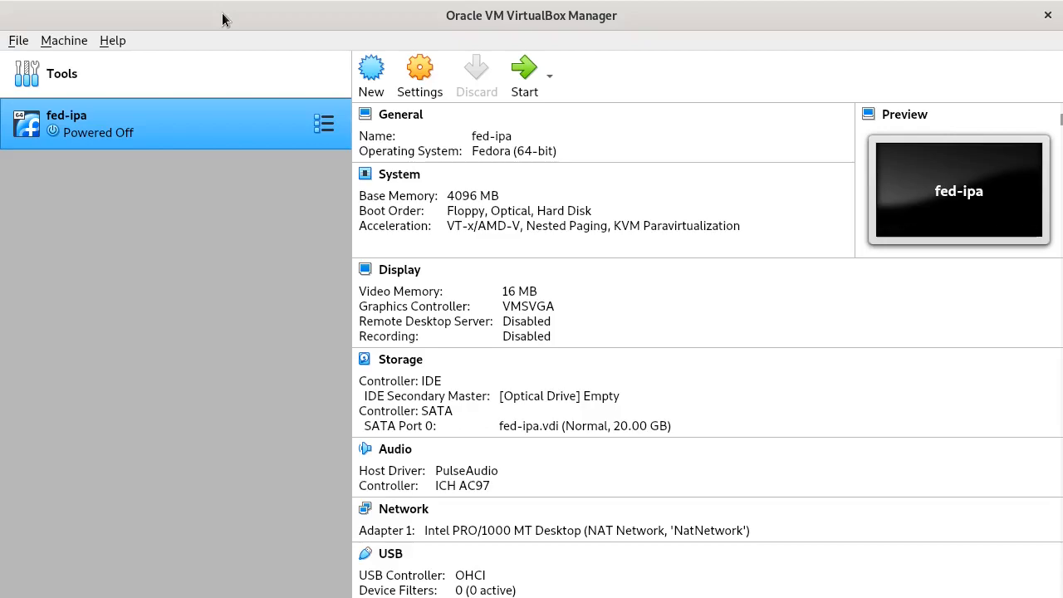
- Open NatNetwork's Port Forwarding Rules from Preferences > Network and enlarge the rules dialog
click(17, 43)
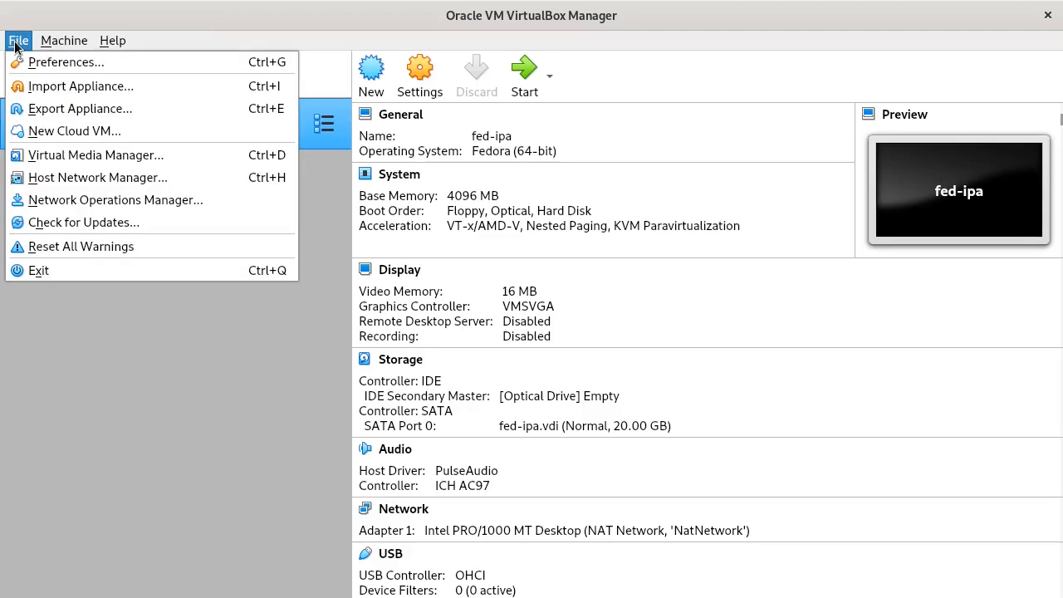
click(37, 63)
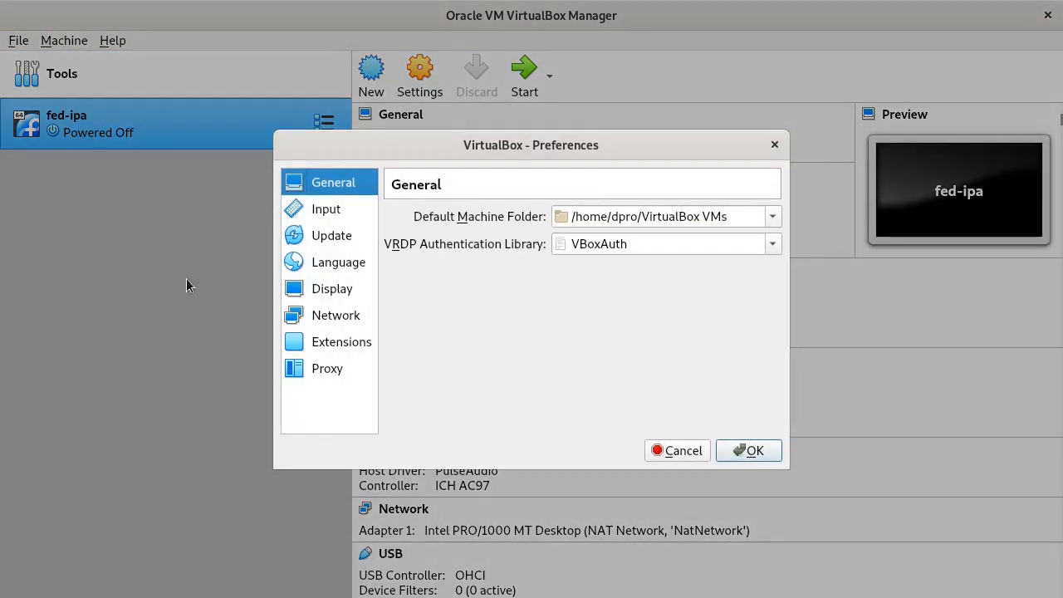
click(334, 320)
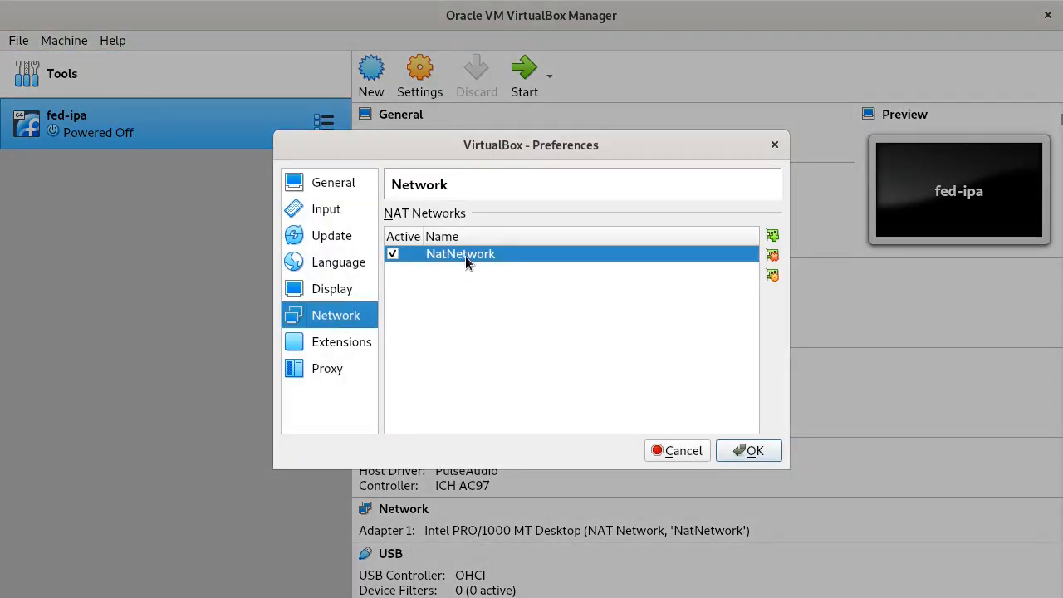
double_click(545, 250)
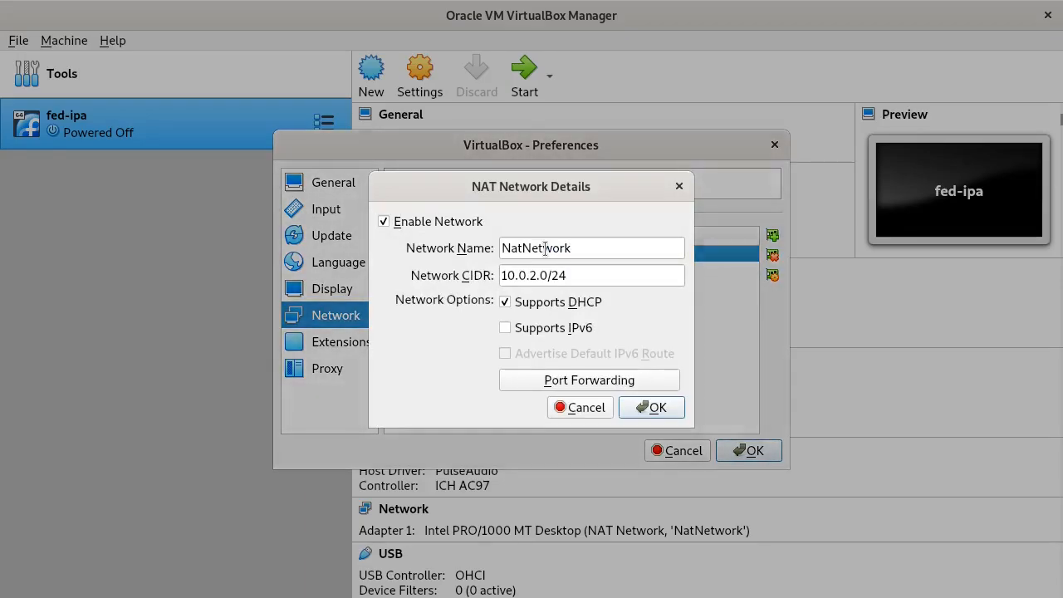
click(561, 382)
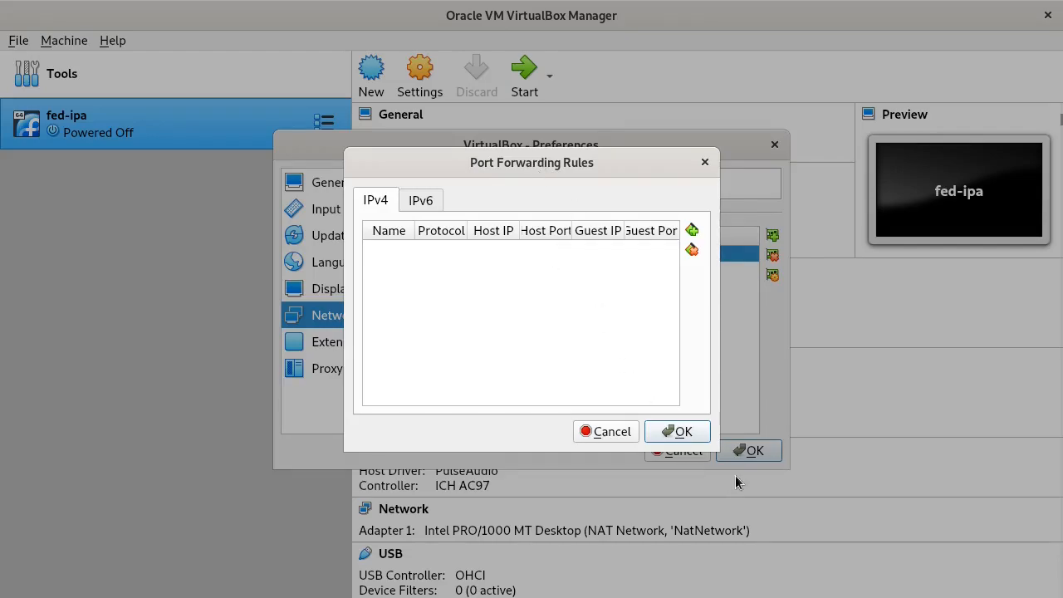
drag(717, 451, 883, 540)
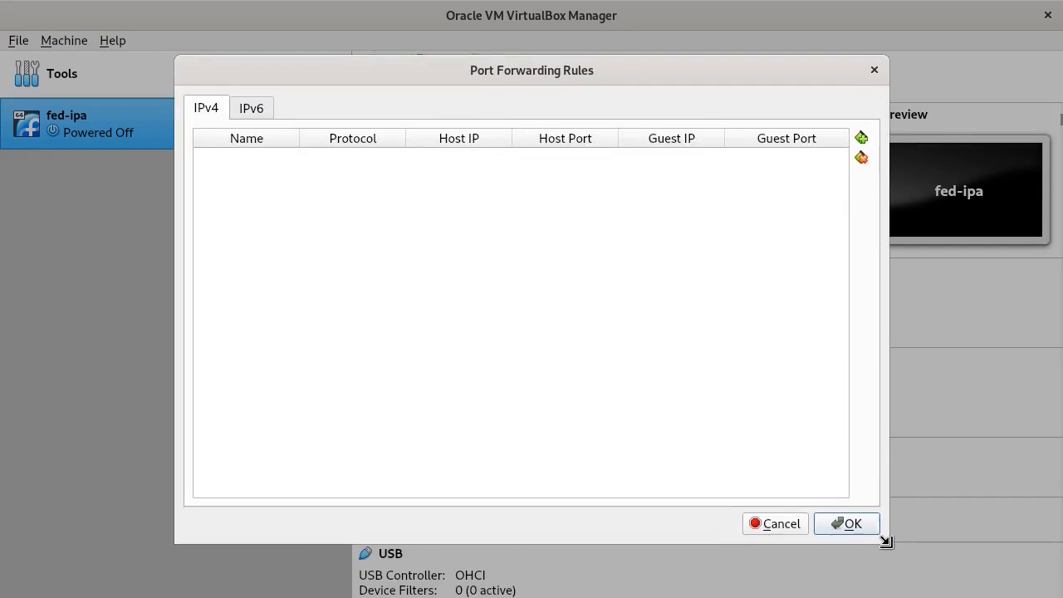
- Add a rule named SSH forwarding host 127.0.0.1:2222 to guest 10.0.2.4:22
click(862, 138)
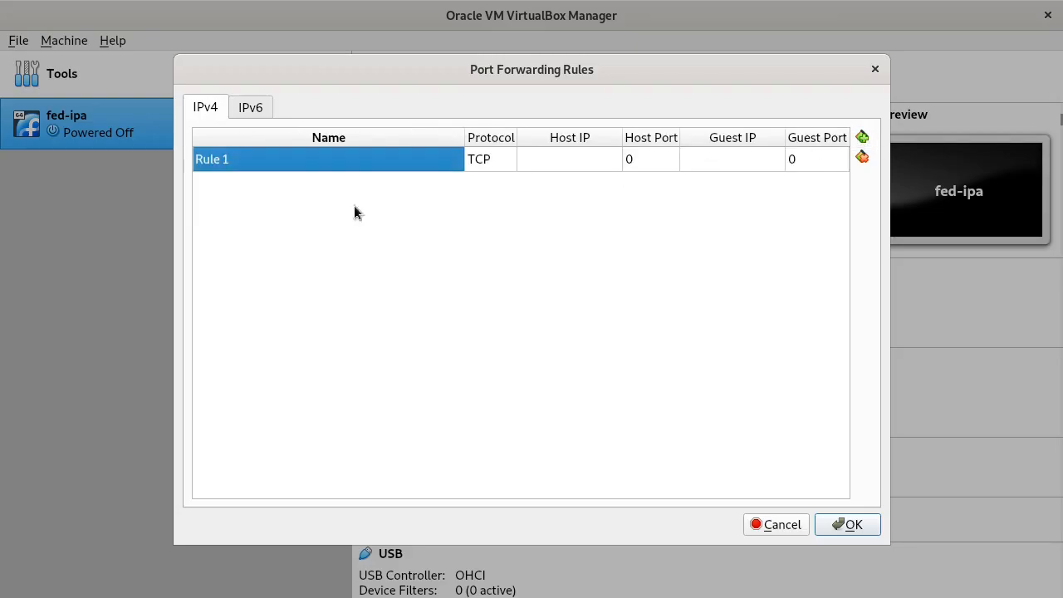
double_click(254, 163)
text(SSH)
key(Tab)
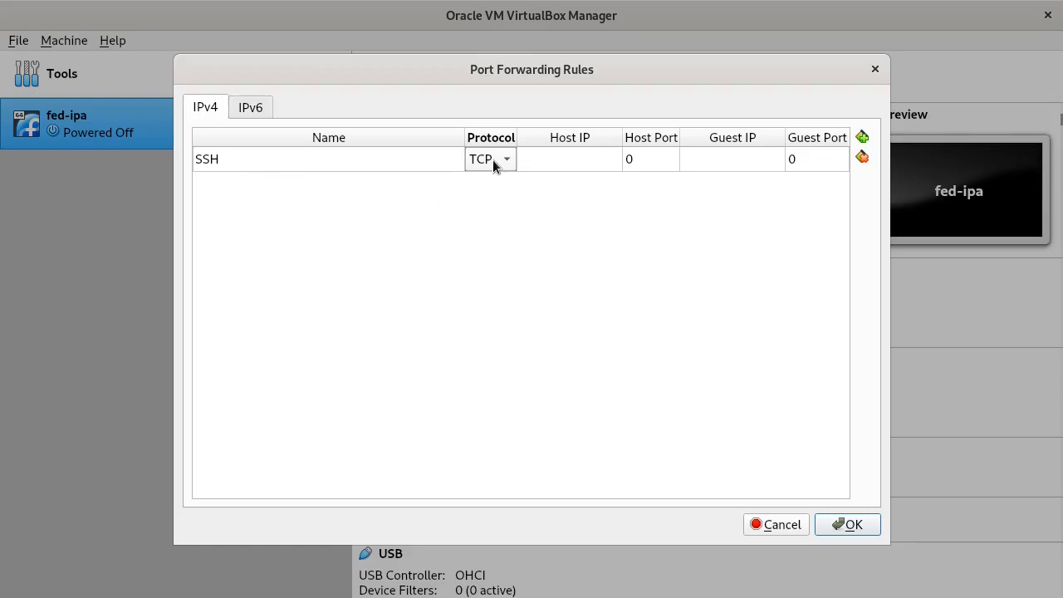
click(602, 159)
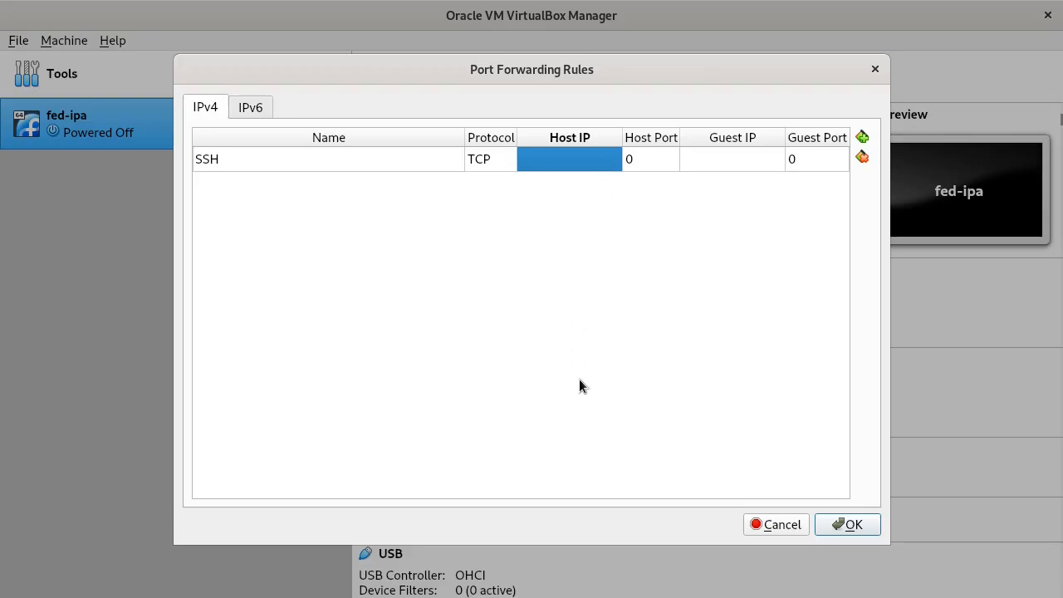
text(127)
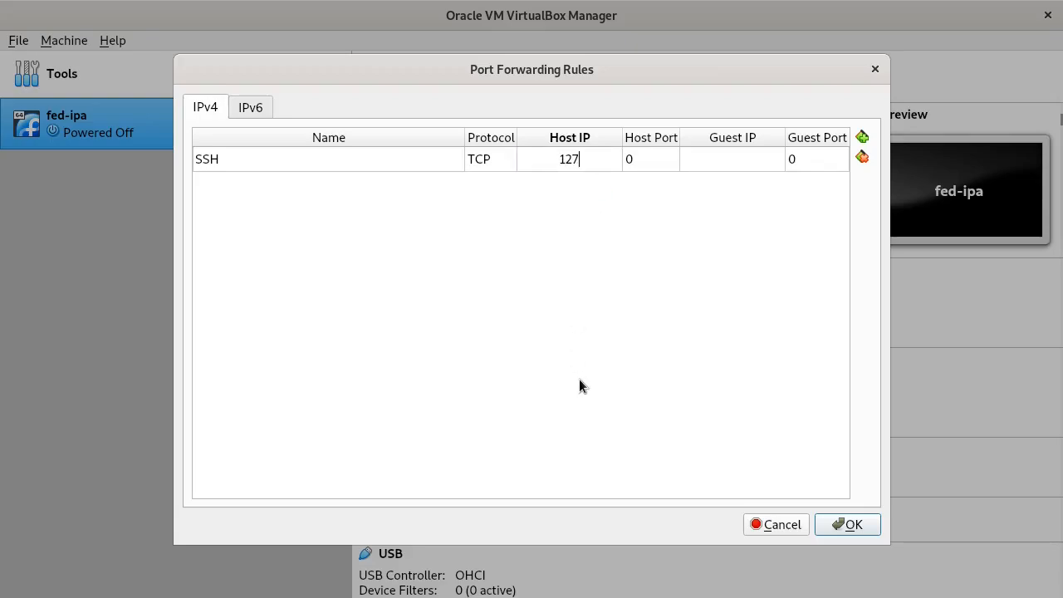
text(.0.0.1)
key(Tab)
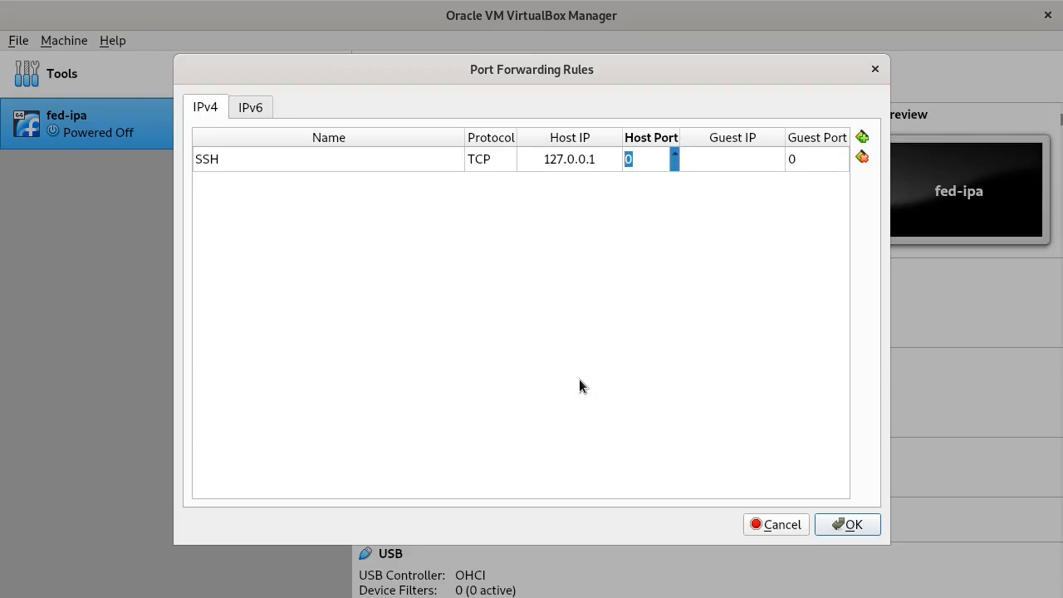
text(2222)
key(Tab)
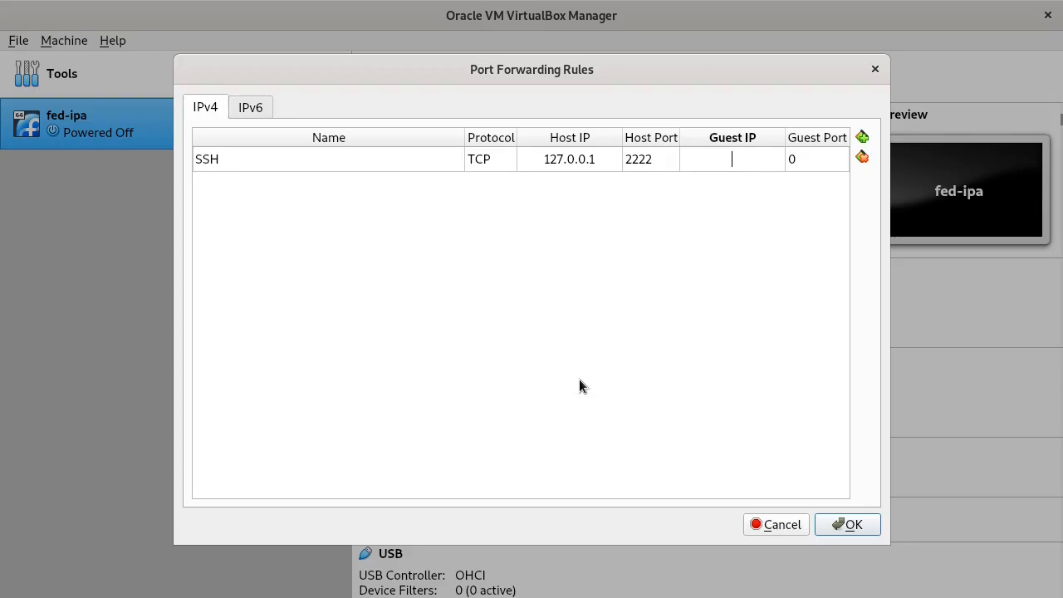
text(10.0.2.4)
key(Tab)
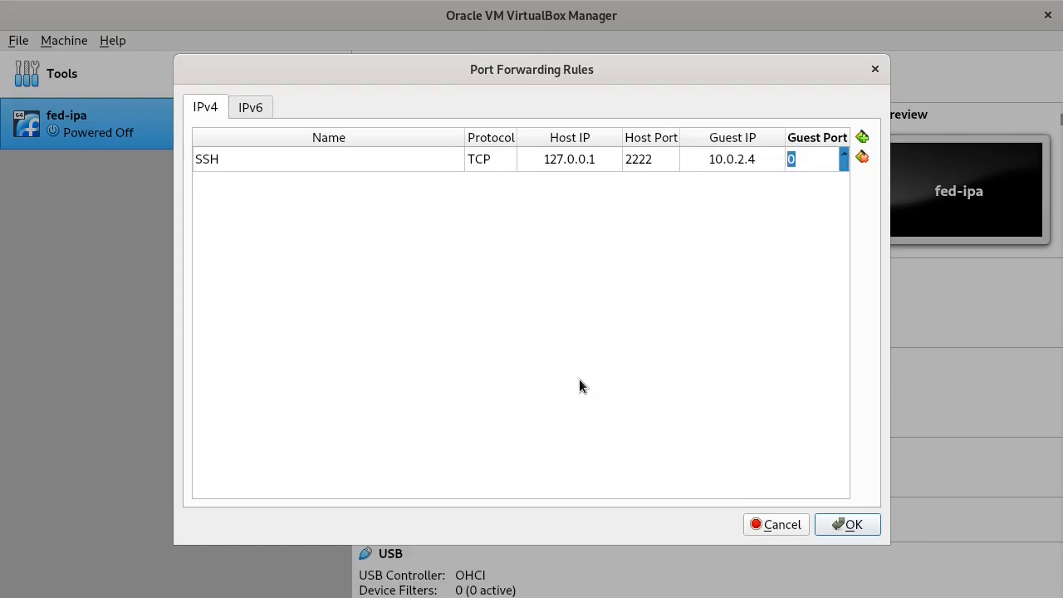
text(22)
- Save the rule through all open dialogs and close VirtualBox Manager
click(852, 527)
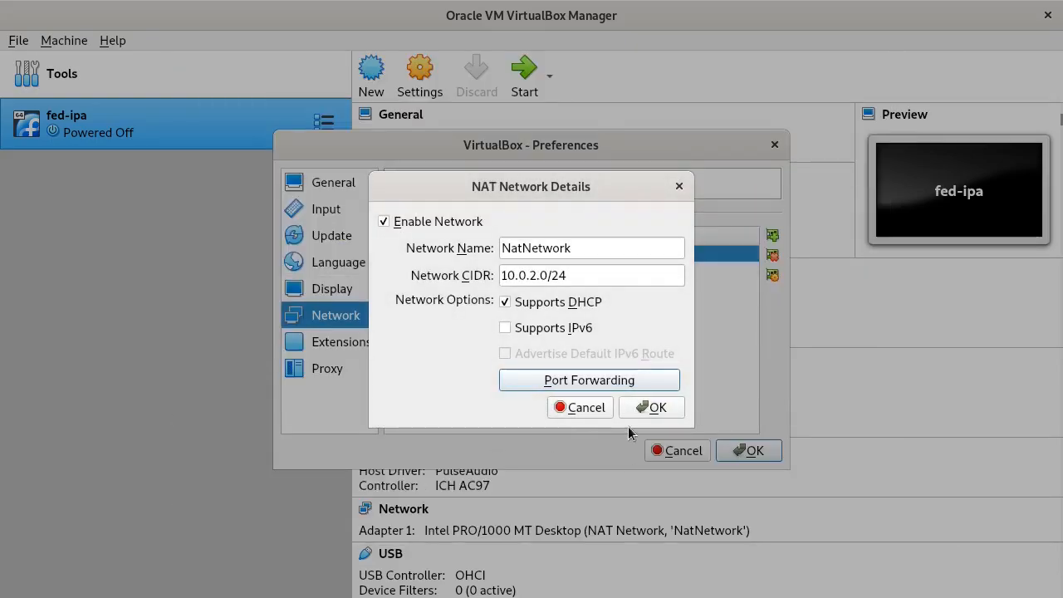
click(657, 411)
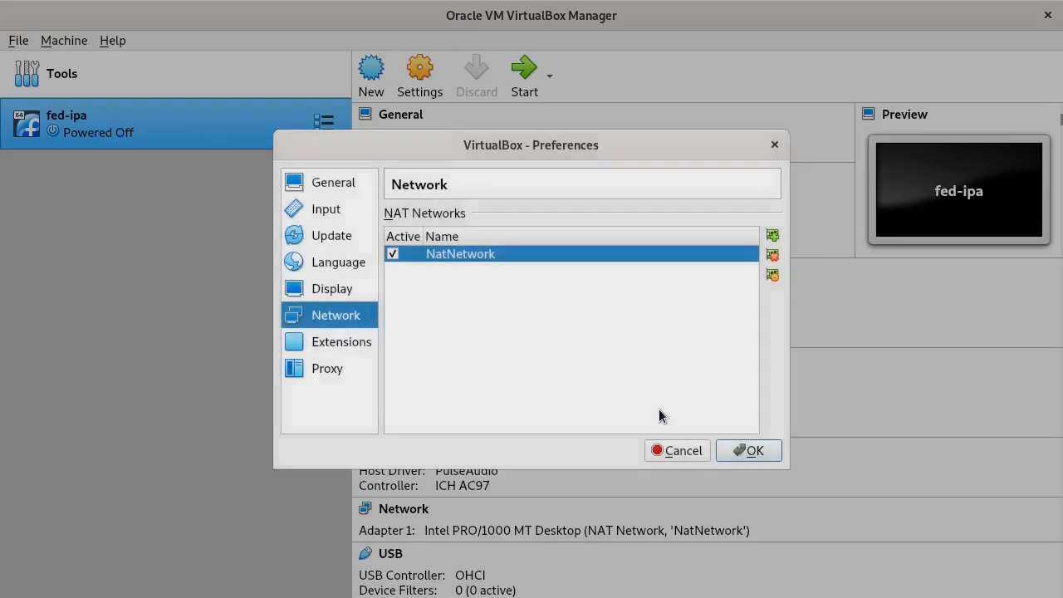
click(756, 455)
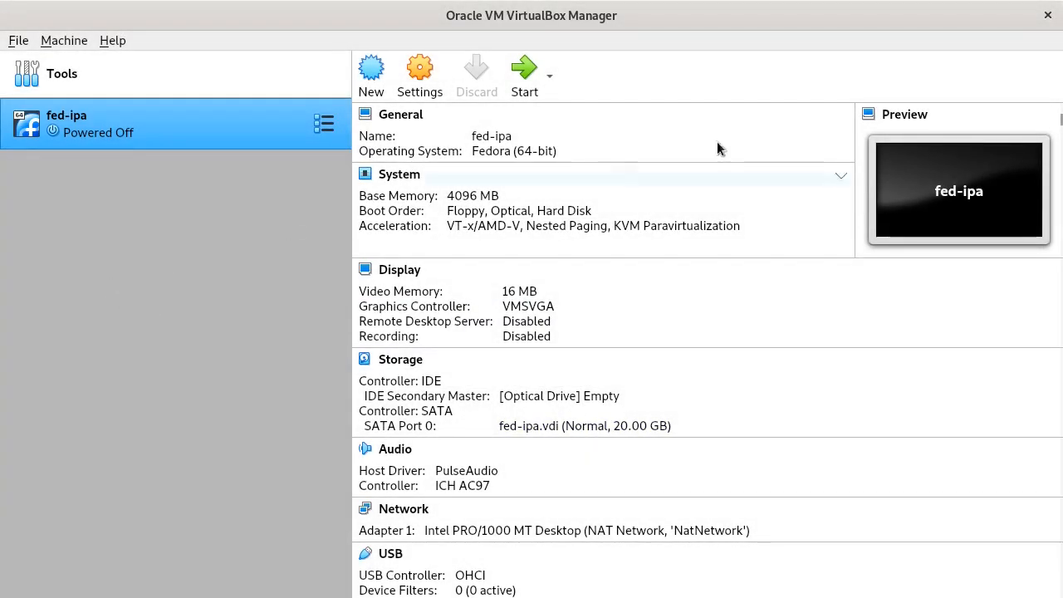
click(1048, 18)
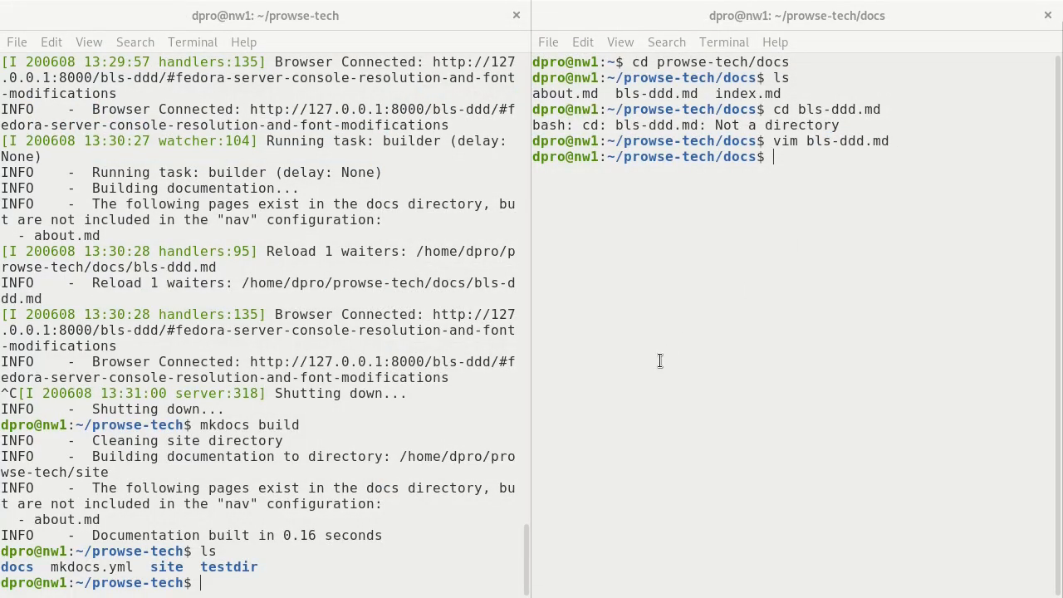
- Relaunch VirtualBox by running 'virtualbox' in a new maximised terminal
click(622, 287)
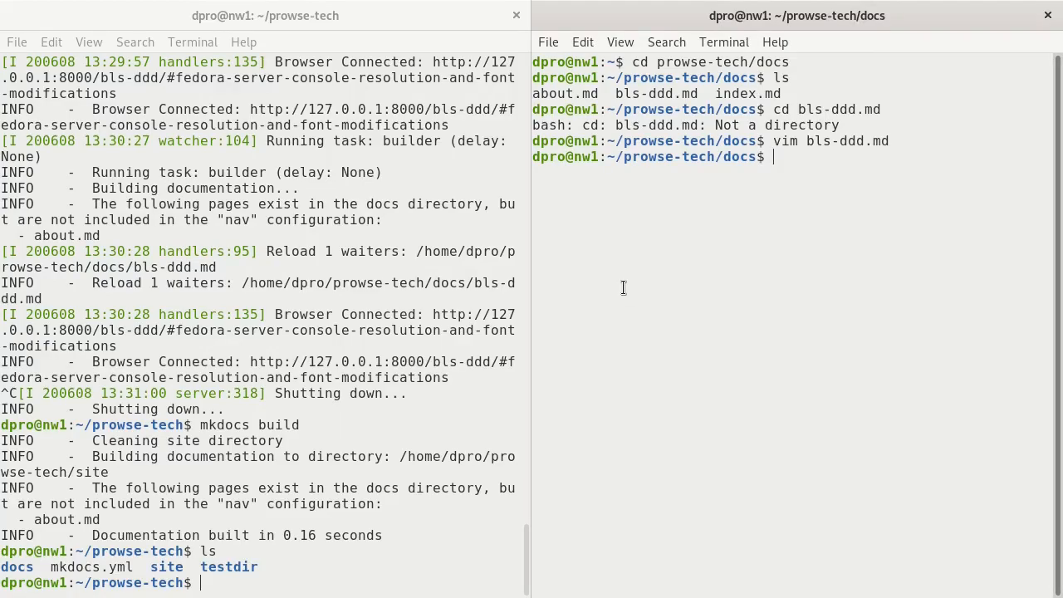
key(ctrl+alt+t)
key(super+Up)
text(virtua)
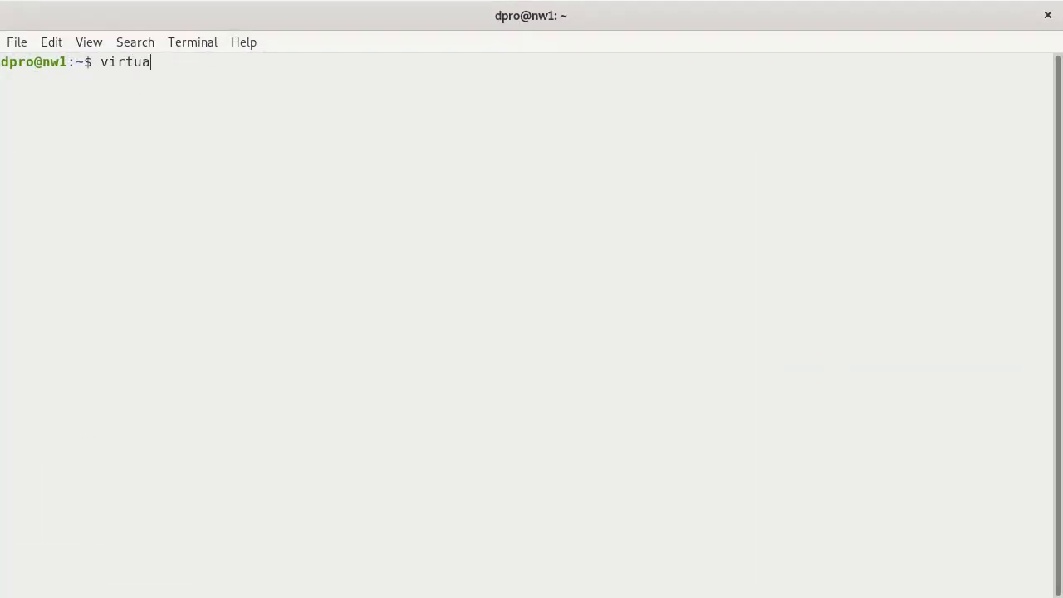
text(lbox)
key(Return)
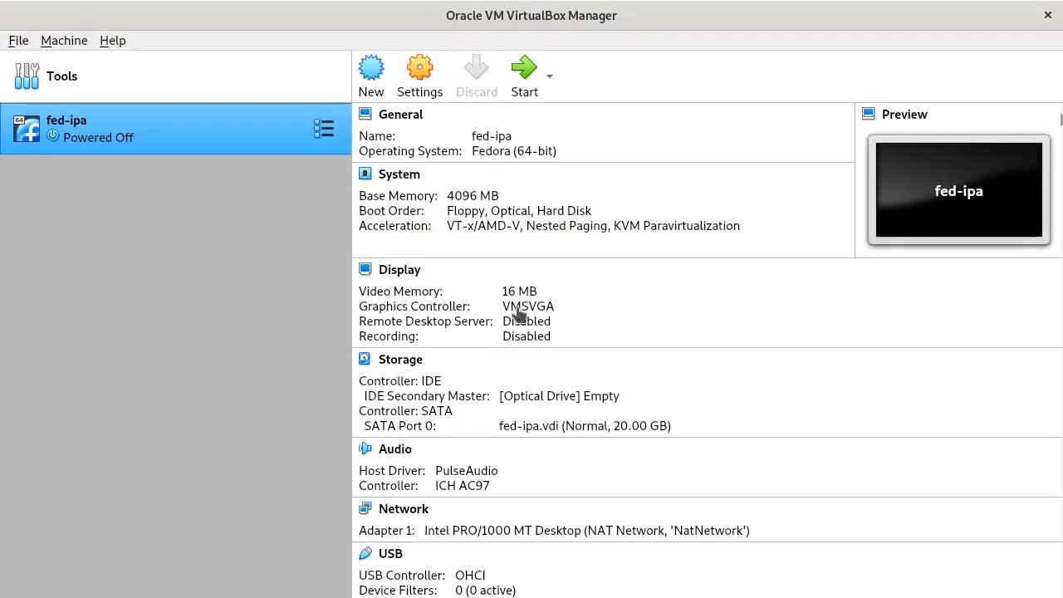
- Start fed-ipa, dismiss the notices, boot the default Fedora entry, and leave it running
double_click(168, 138)
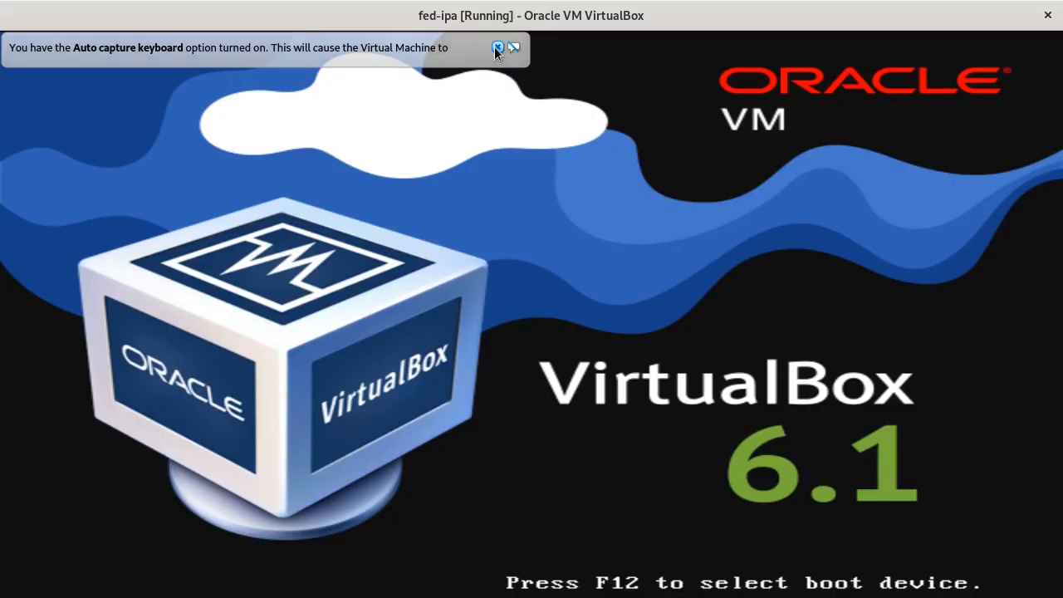
click(497, 47)
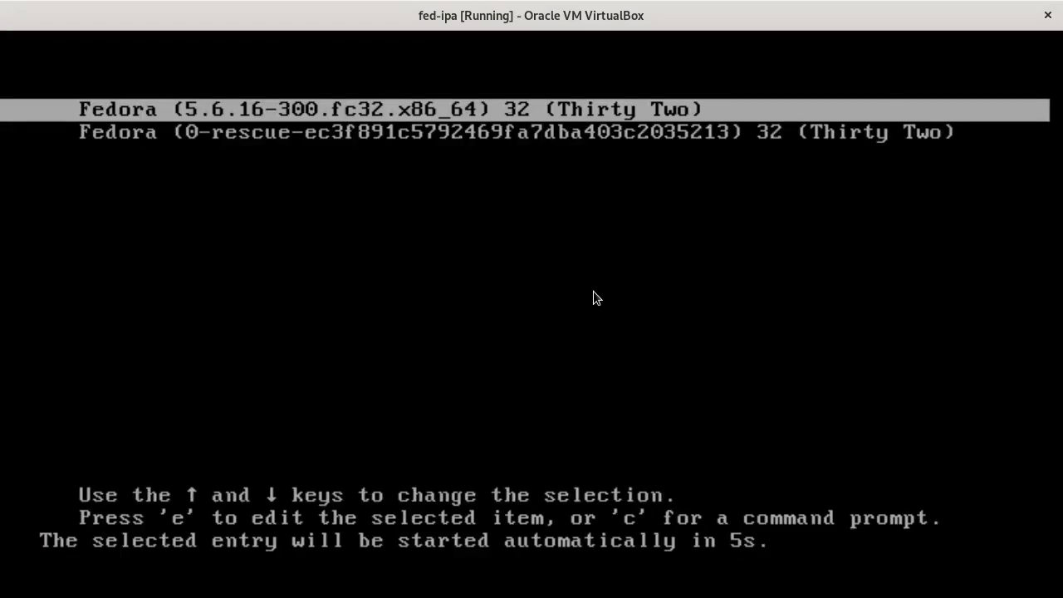
click(594, 291)
key(Return)
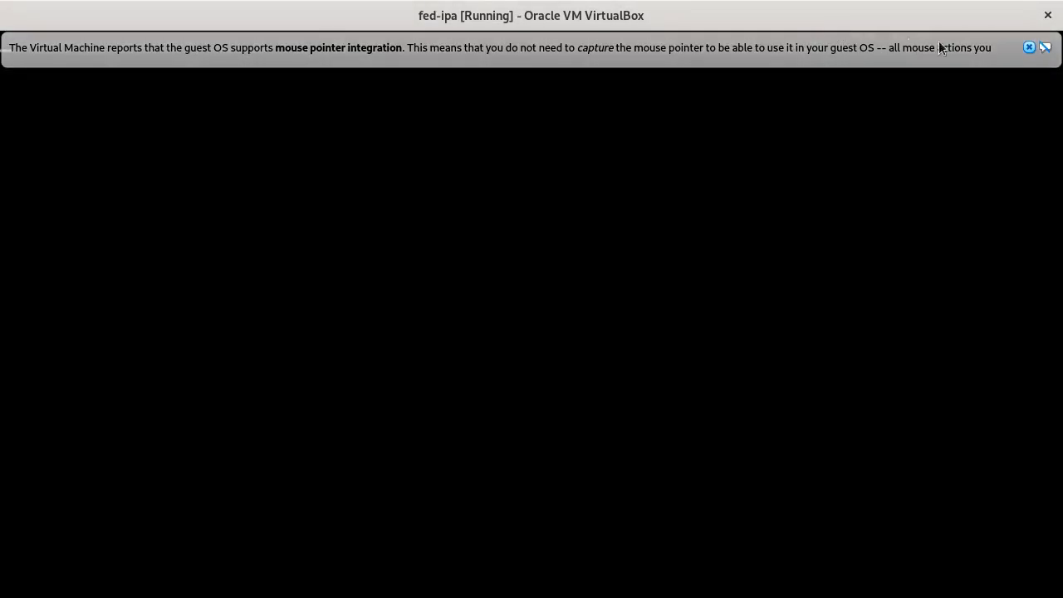
click(1029, 48)
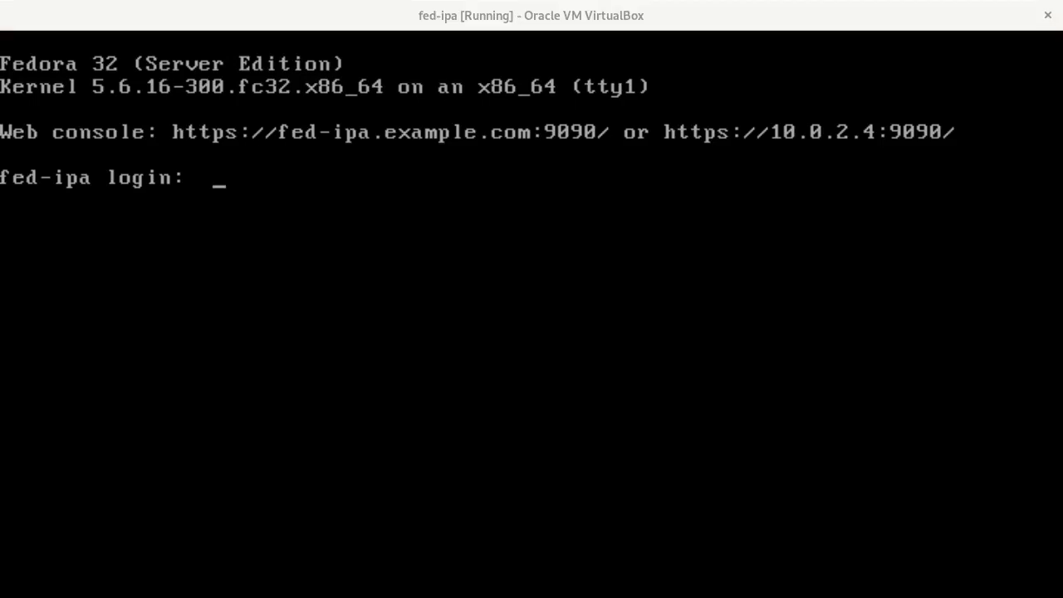
key(alt+Tab)
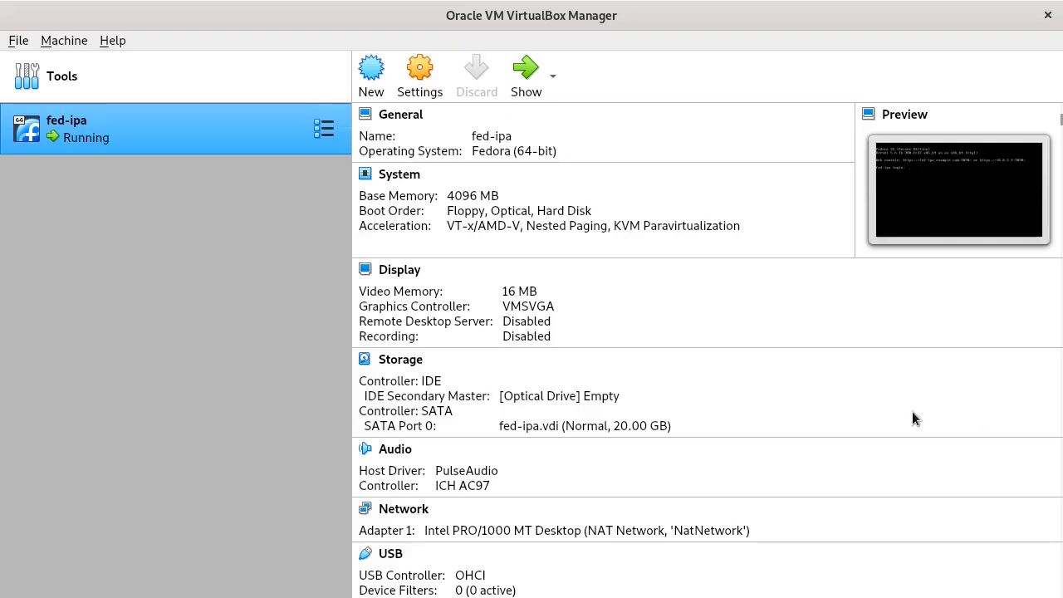
key(ctrl+alt+t)
key(super+Up)
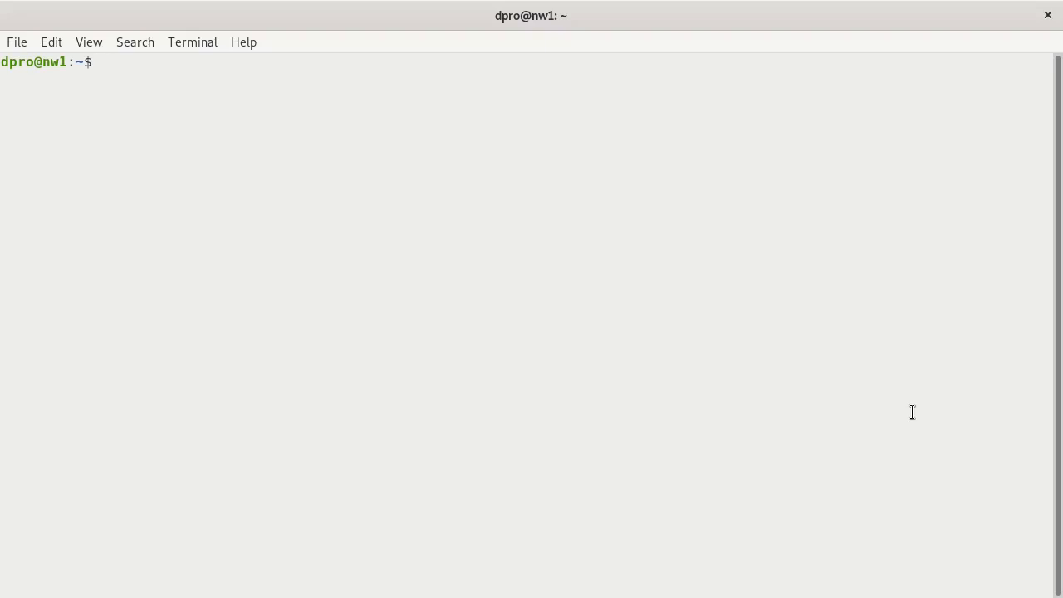
text(ssh user@)
text(127.0.0.1)
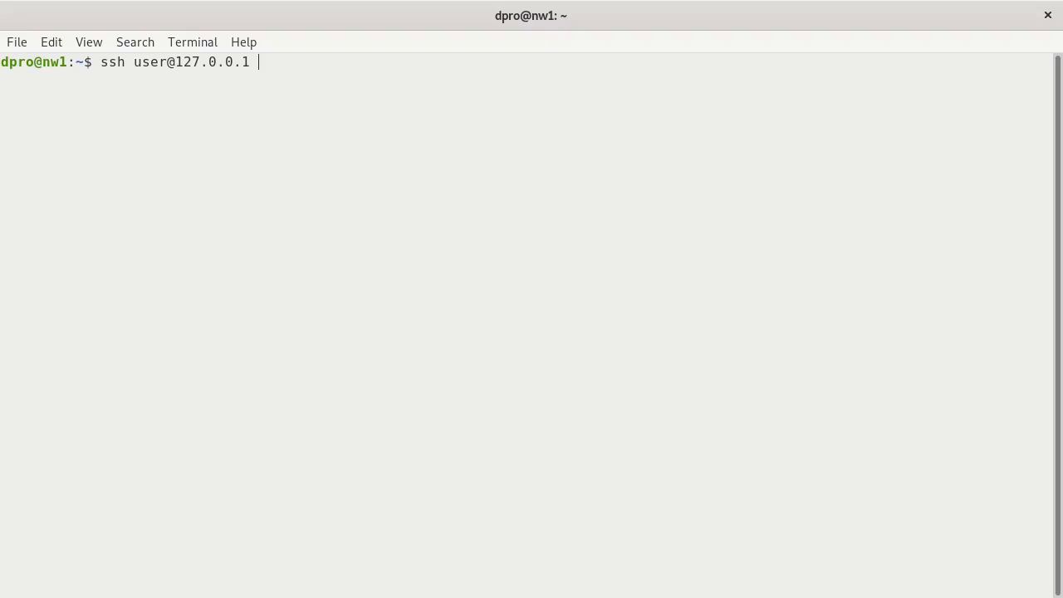
text( -p 2222)
key(Return)
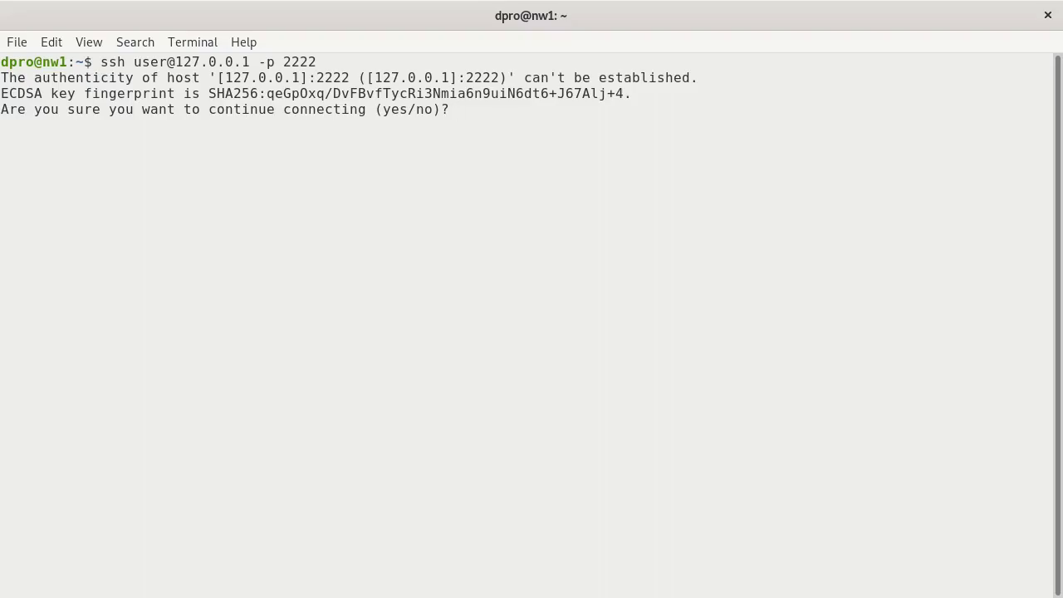
- Answer 'yes' to trust the VM's host key
text(yes)
key(Return)
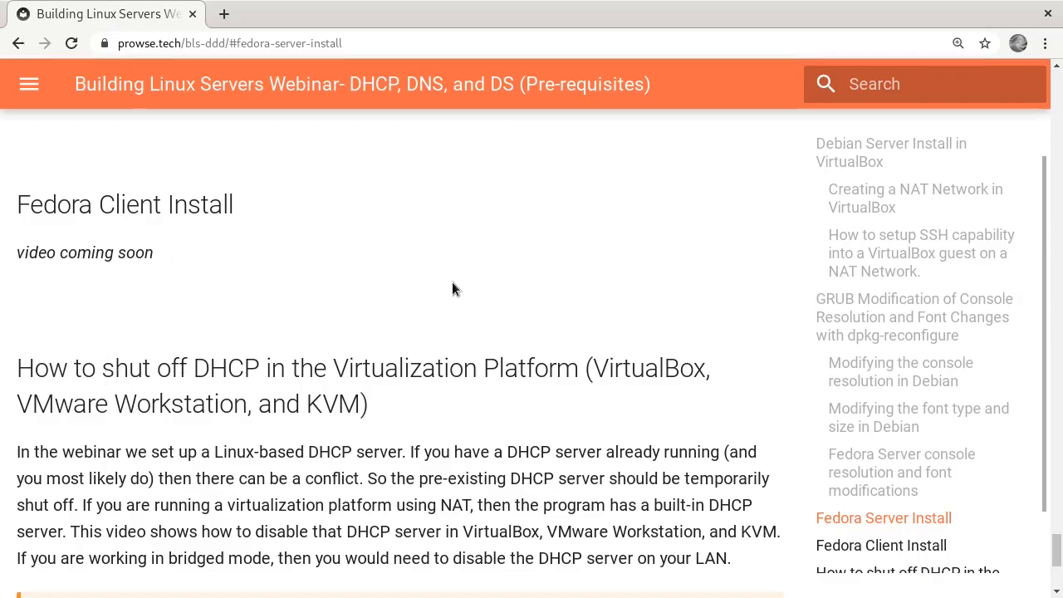
- Scroll the webinar notes to the Fedora console font section
scroll(452, 282, up, 10)
scroll(450, 294, down, 5)
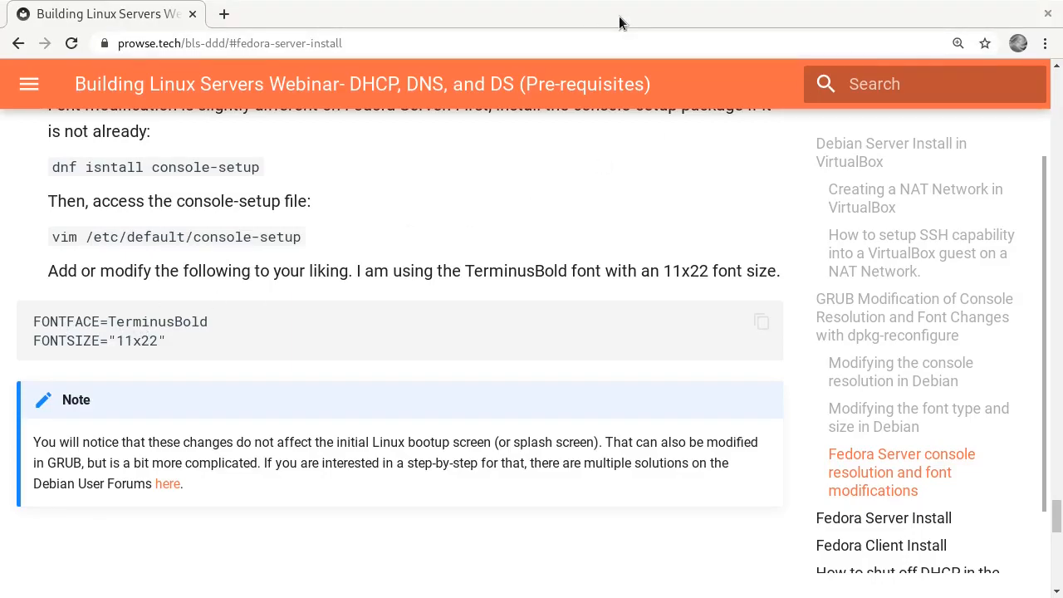
- In the SSH session, become root with 'su -' and run nmcli
key(alt+Tab)
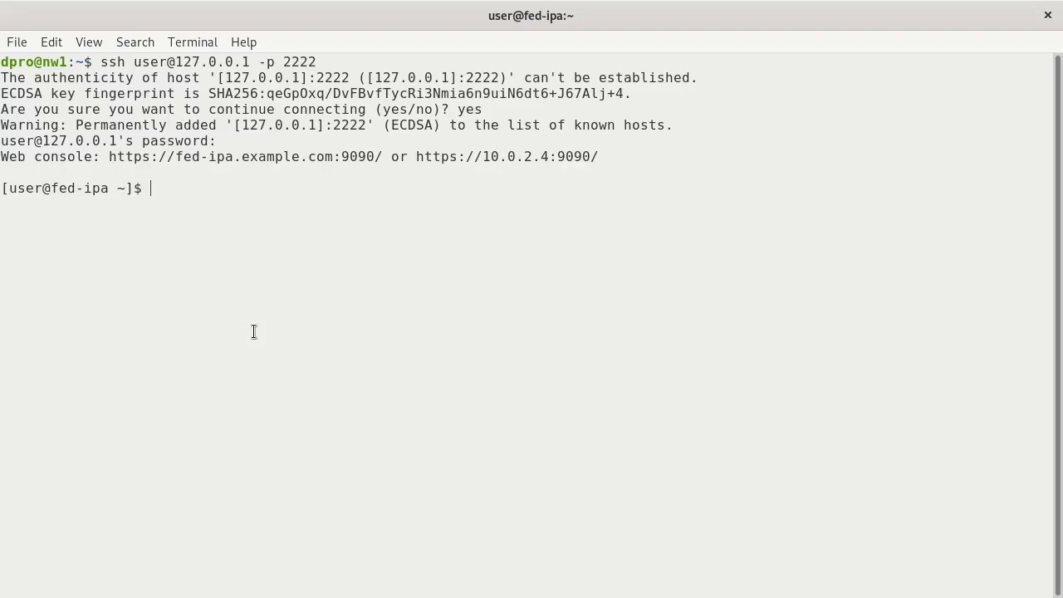
text(su -)
key(Return)
key(Return)
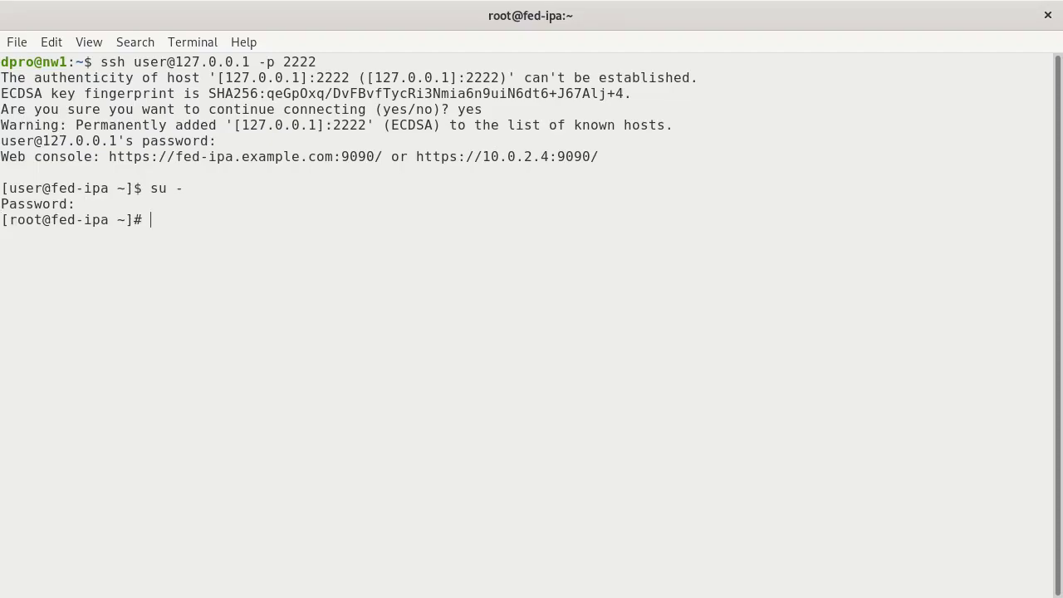
text(nmcli)
key(Return)
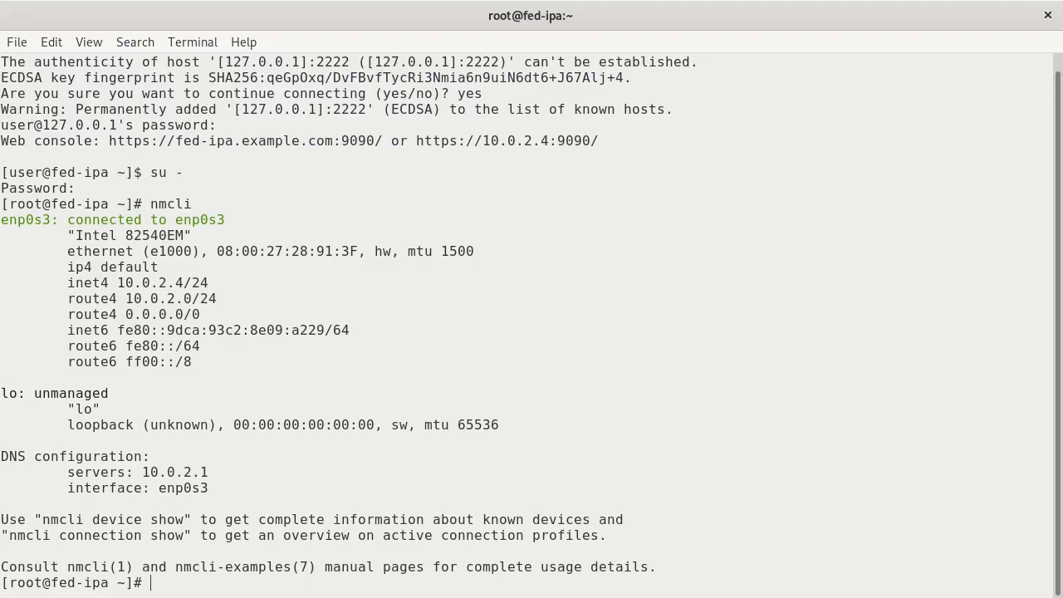
- Type the command 'dnf install curl git' at the root prompt without running it
text(dnf )
text(update)
key(BackSpace)
key(BackSpace)
key(BackSpace)
key(BackSpace)
key(BackSpace)
key(BackSpace)
key(BackSpace)
key(BackSpace)
key(BackSpace)
key(BackSpace)
text(dnf intsall)
key(BackSpace)
key(BackSpace)
key(BackSpace)
key(BackSpace)
key(BackSpace)
text(stall curl git)
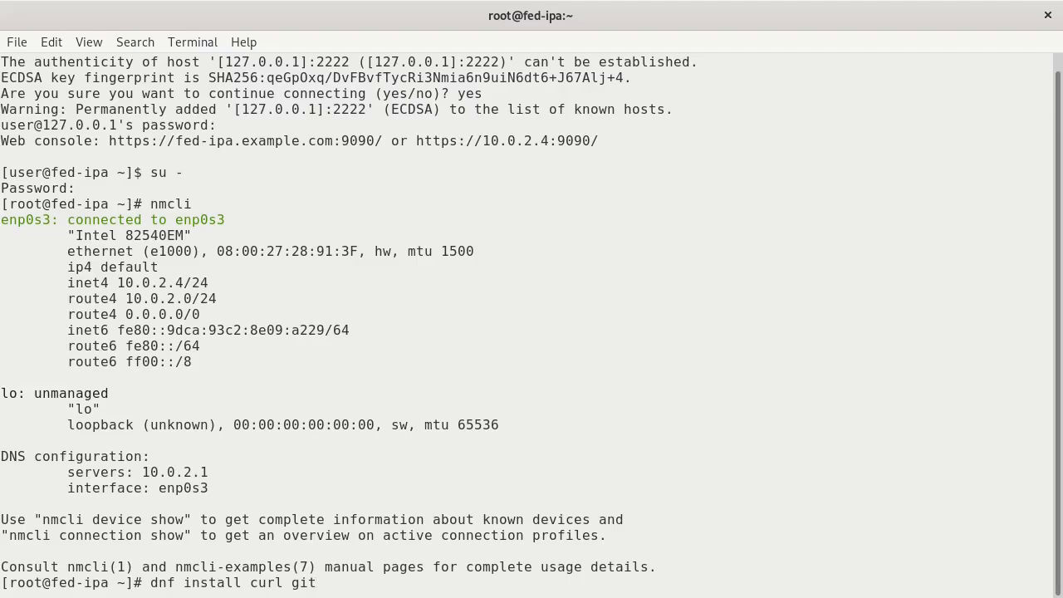
- Clear the pending command, run hostname and nmcli, then 'shutdown now' the VM
key(BackSpace)
key(BackSpace)
key(BackSpace)
key(BackSpace)
key(BackSpace)
key(BackSpace)
key(BackSpace)
key(BackSpace)
key(BackSpace)
key(BackSpace)
key(BackSpace)
key(BackSpace)
key(BackSpace)
key(BackSpace)
key(BackSpace)
key(BackSpace)
key(BackSpace)
key(BackSpace)
key(BackSpace)
key(BackSpace)
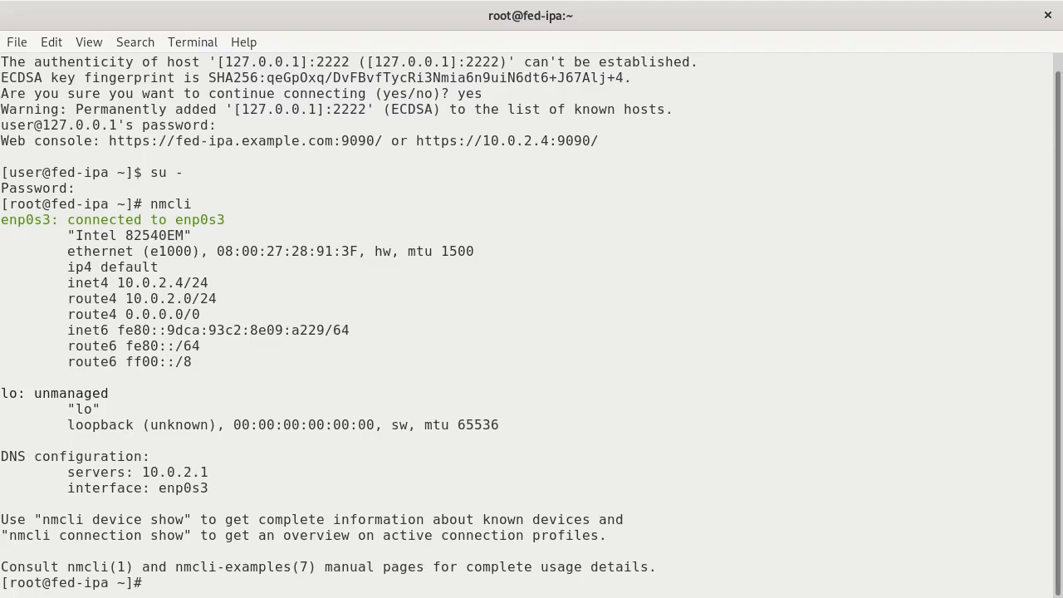
text(hostname)
key(Return)
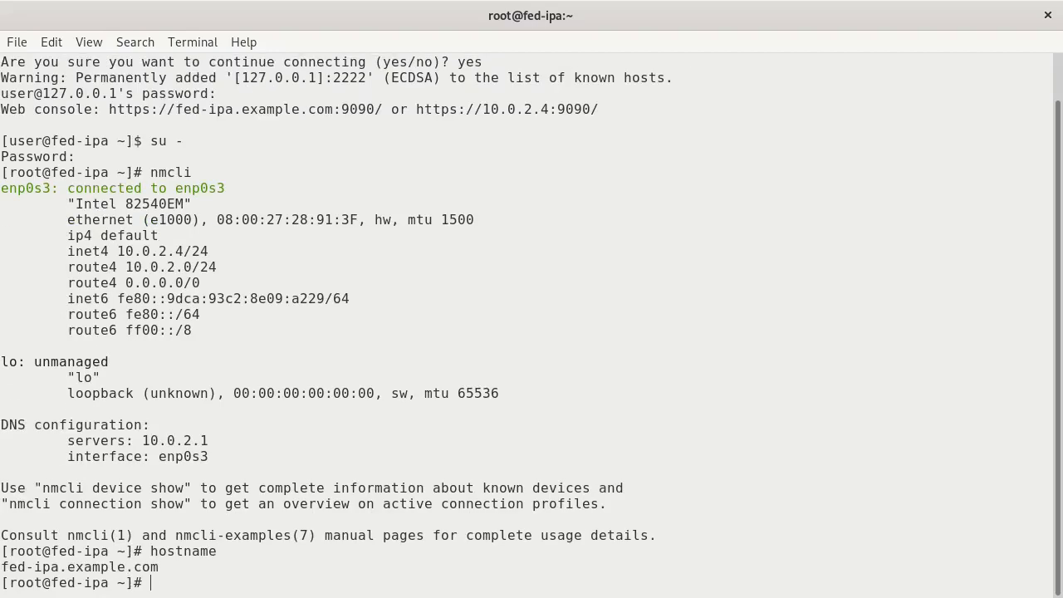
text(nmcli)
key(Return)
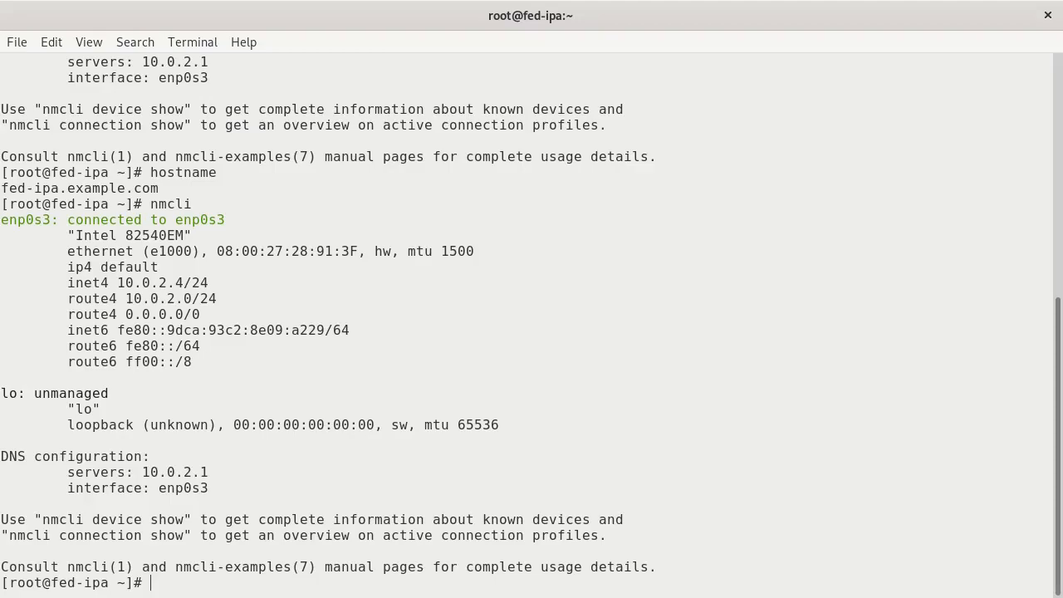
text(shutdown now)
key(Return)
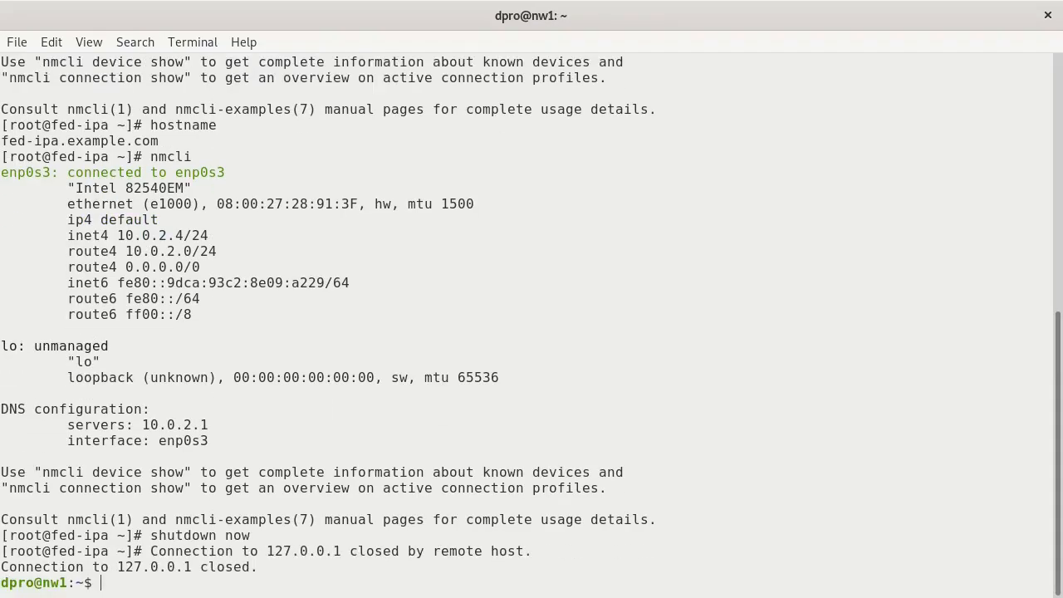